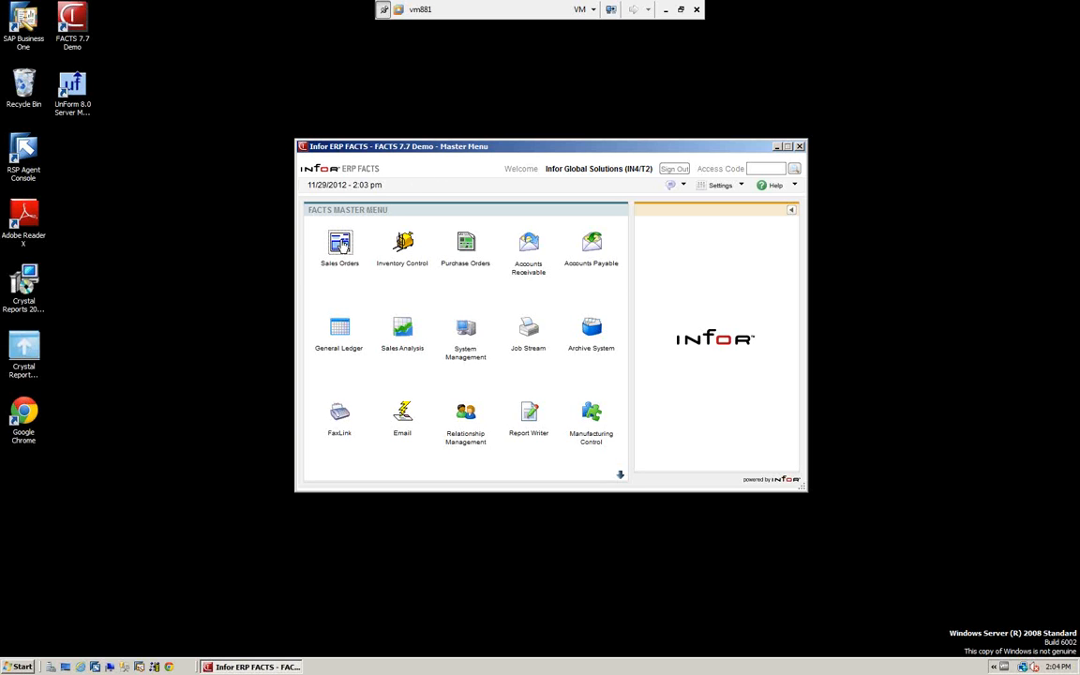
# Open sales order quote entry and start a new quote for Southeastern Industrial Supply using its customer number
pyautogui.click(337, 248)
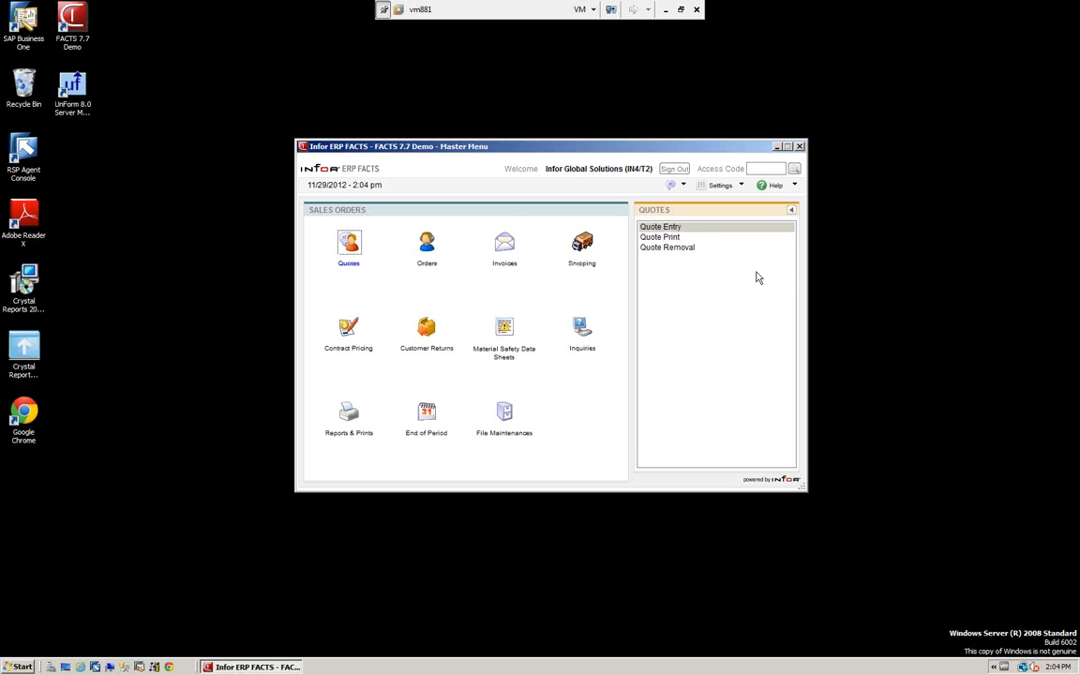
pyautogui.click(651, 231)
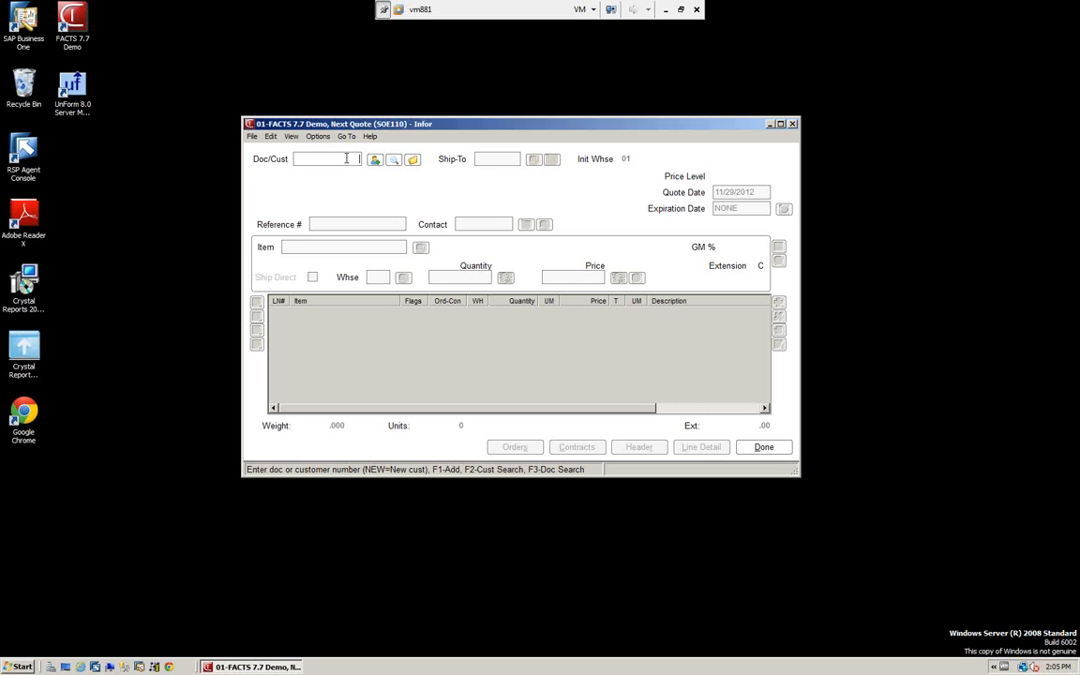
pyautogui.write('C100')
pyautogui.press('Return')
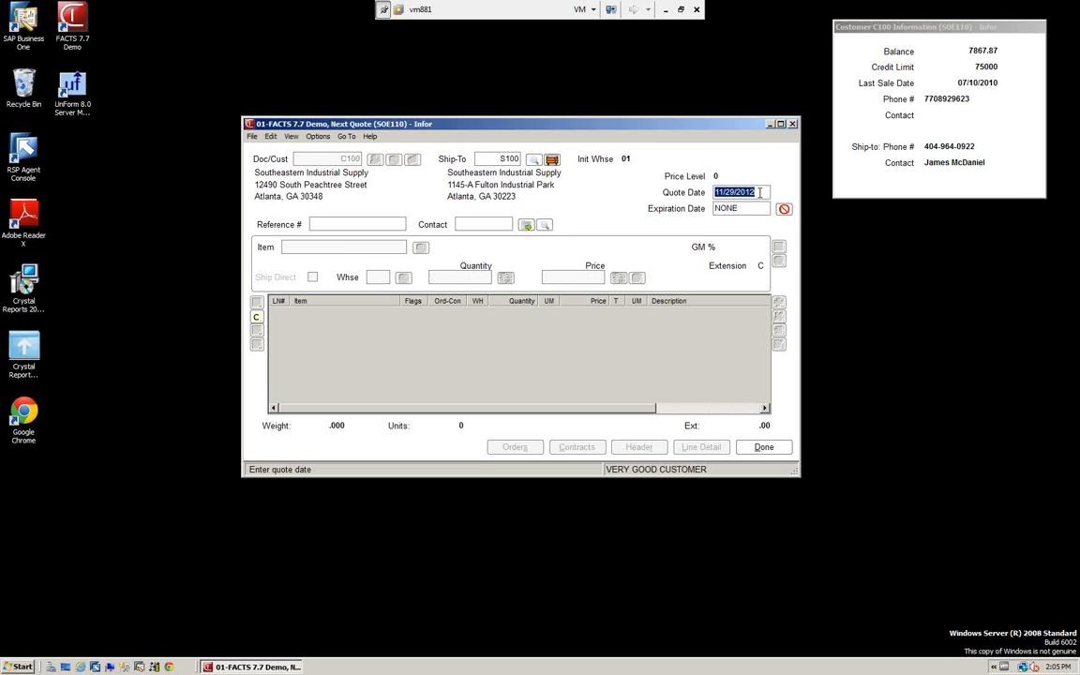
# Set the quote date to 06/15/2010, keep the expiration date as NONE, and leave the reference number and contact blank
pyautogui.write('061510')
pyautogui.press('Return')
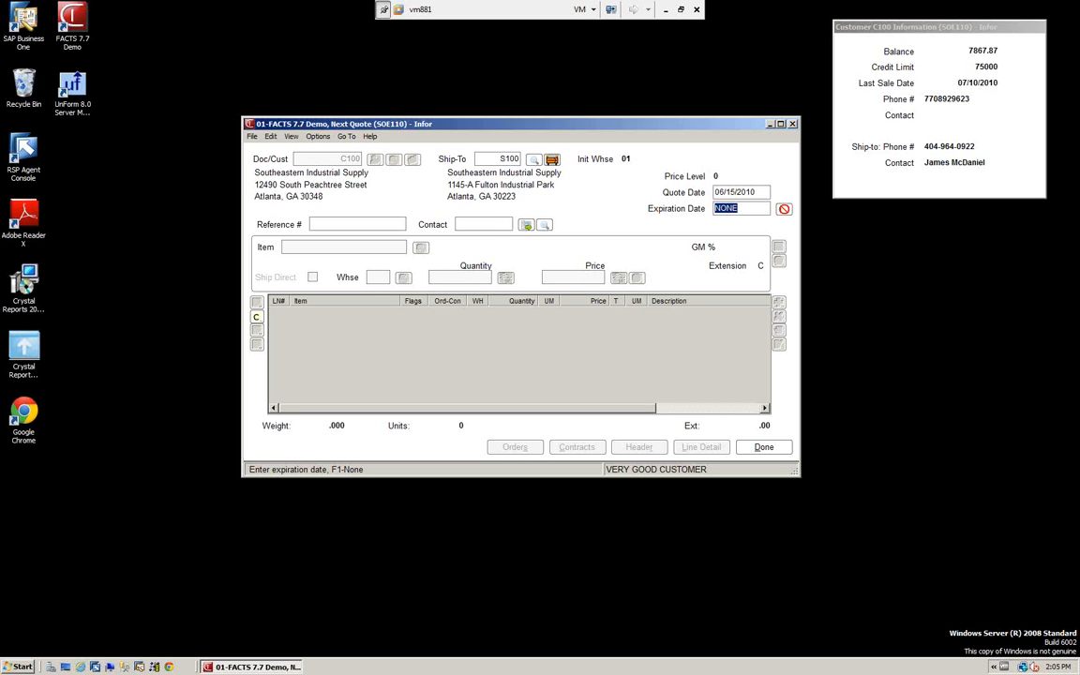
pyautogui.press('Return')
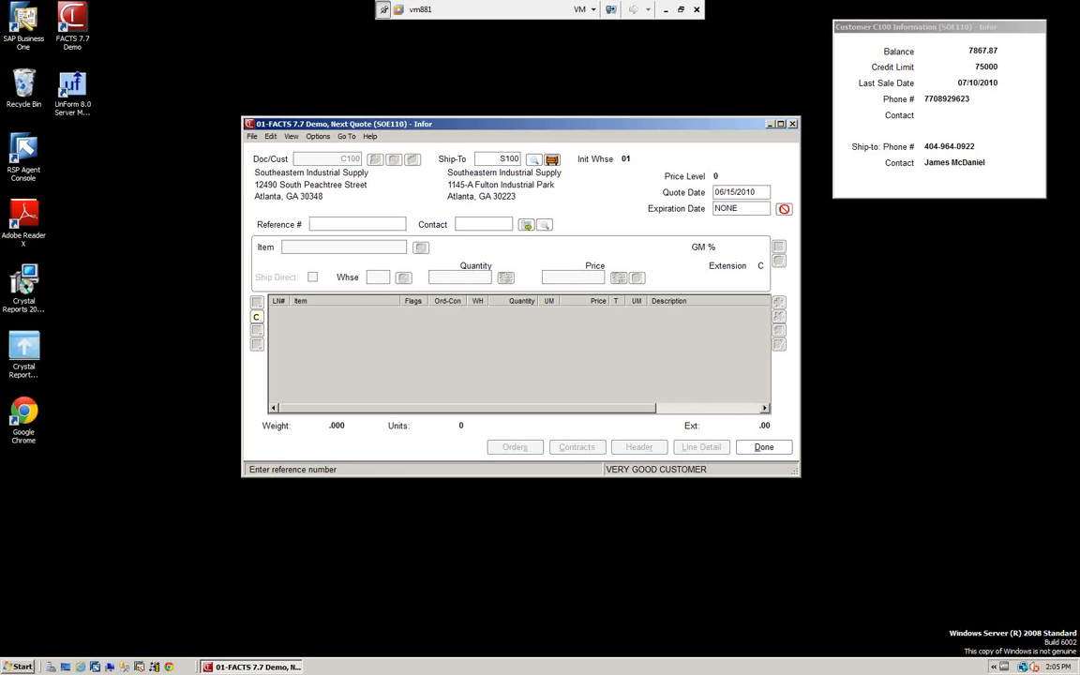
pyautogui.press('Return')
pyautogui.press('Return')
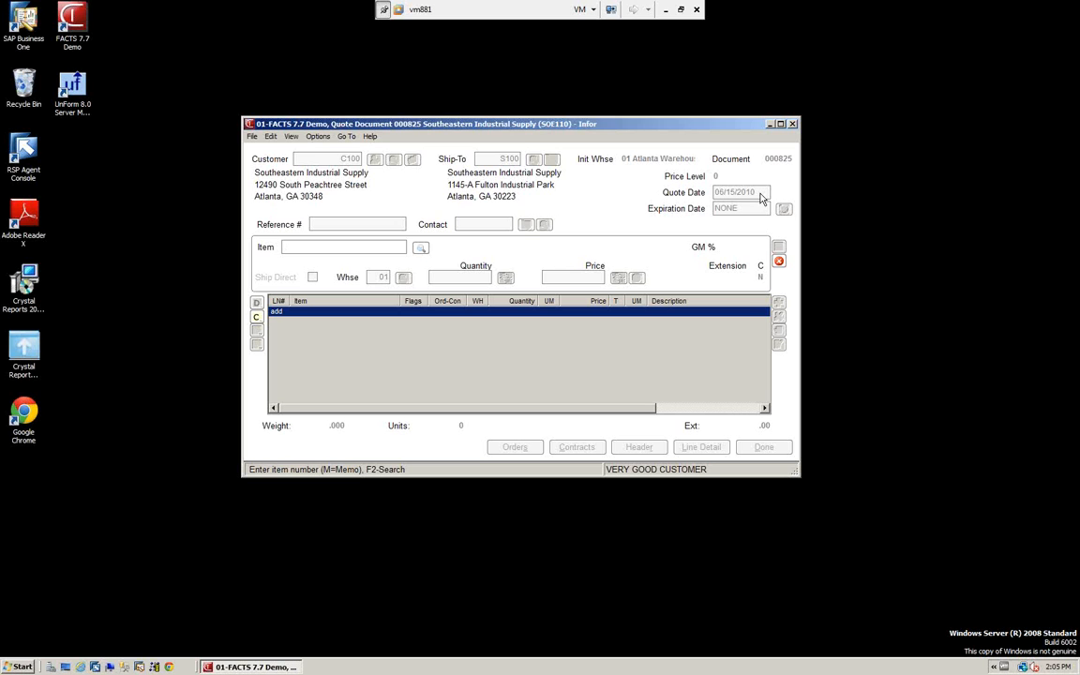
# Add a line for item I100 with quantity 10 at the default price of 228.00, and end line entry
pyautogui.write('I100')
pyautogui.press('Return')
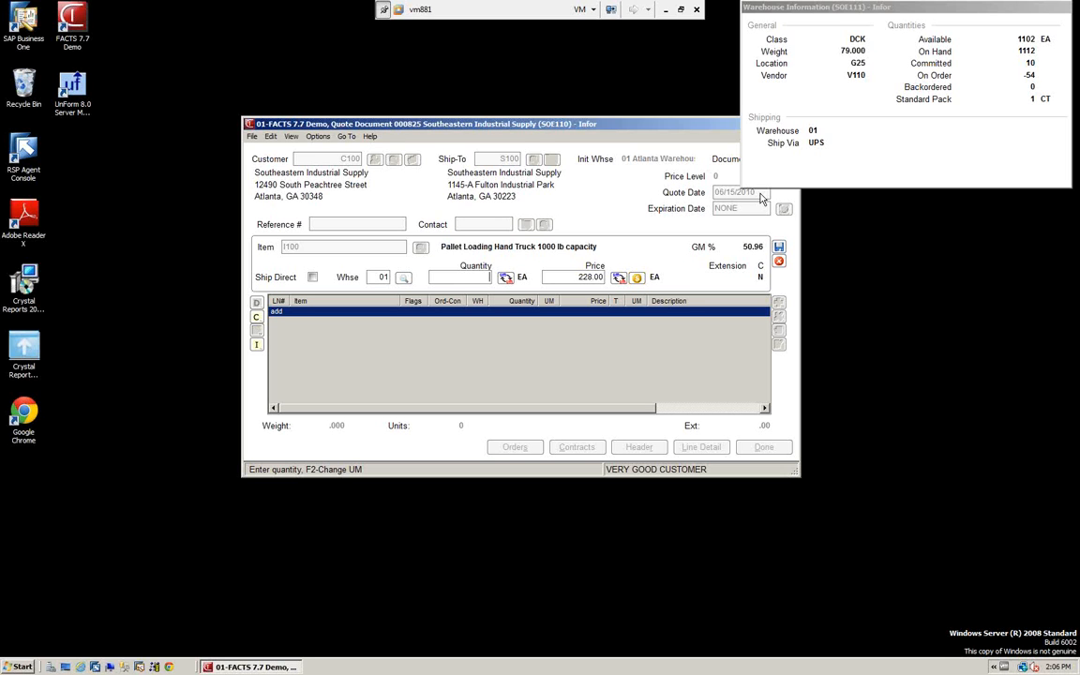
pyautogui.write('10')
pyautogui.press('Return')
pyautogui.press('Return')
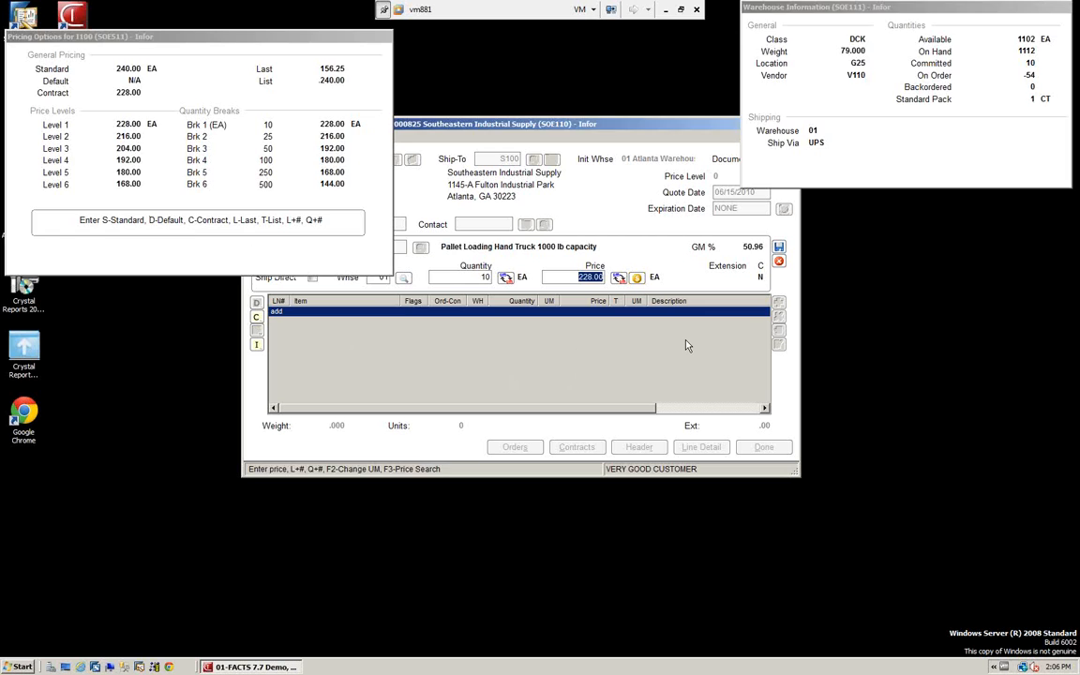
pyautogui.press('Return')
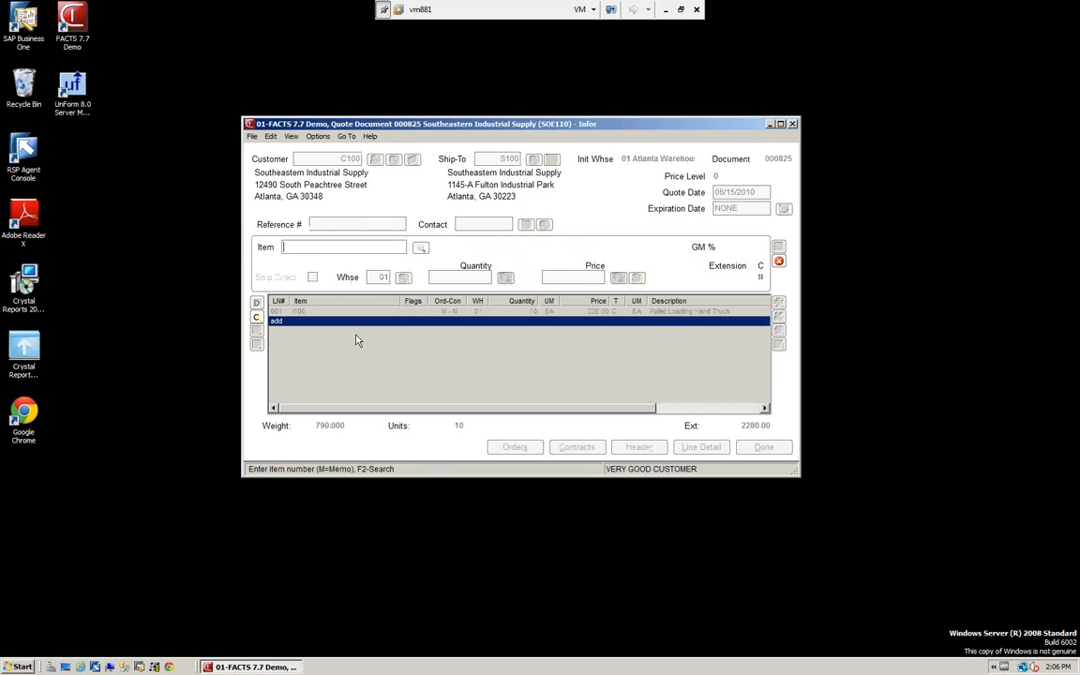
pyautogui.press('Escape')
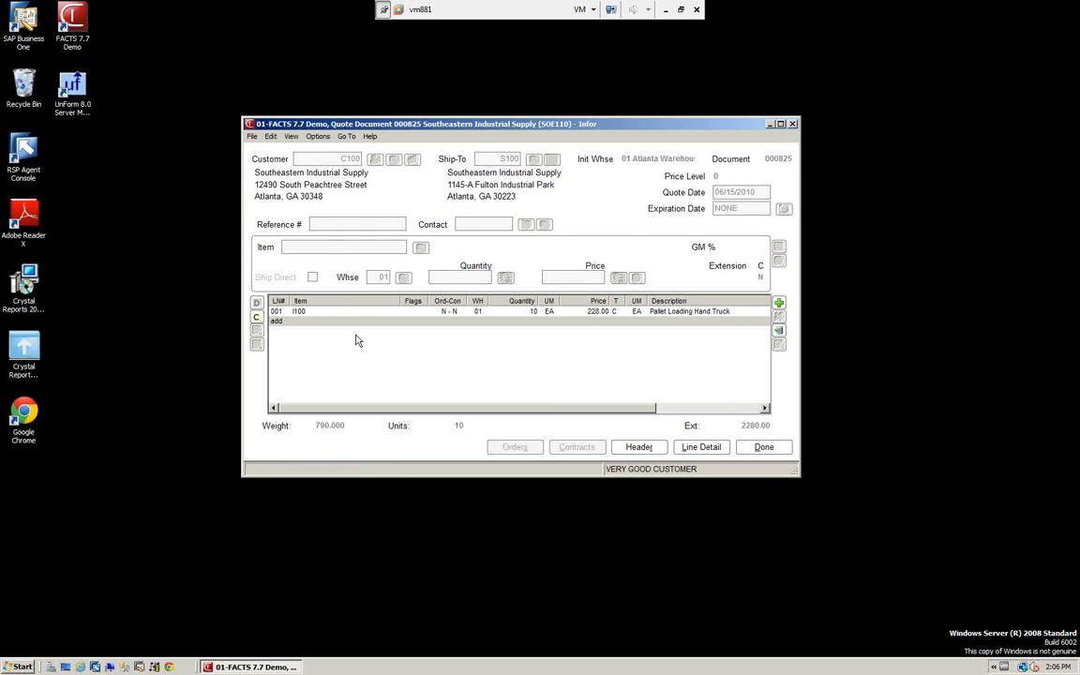
# Finish the quote, accept the default discount, freight and tax values in the footer, and choose to print the quote now
pyautogui.click(763, 449)
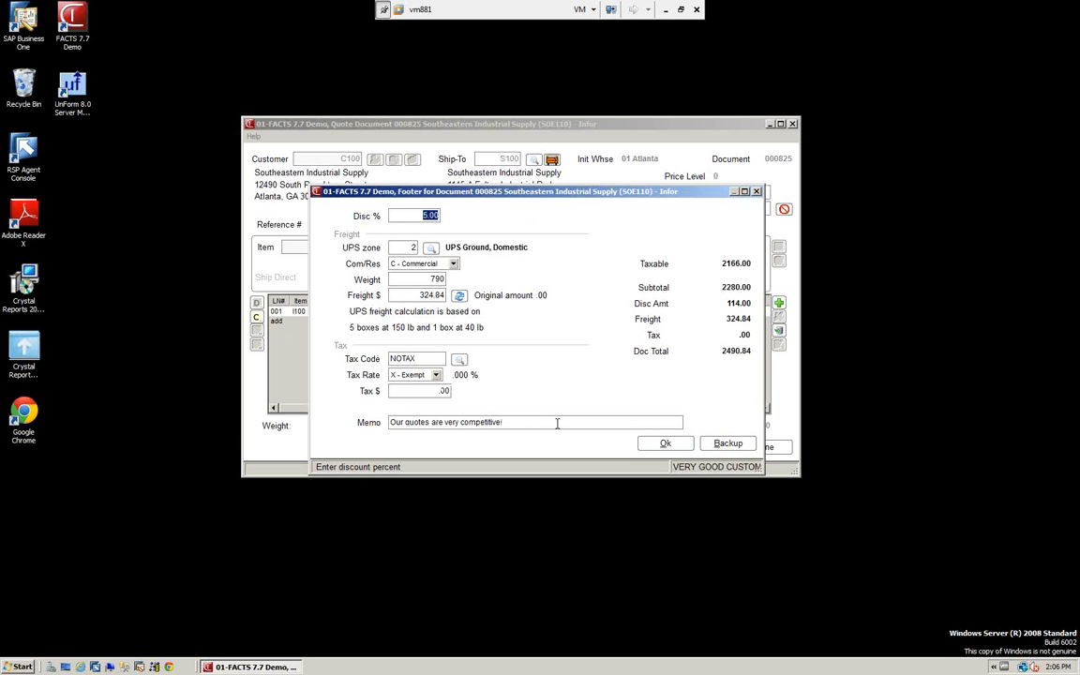
pyautogui.click(666, 444)
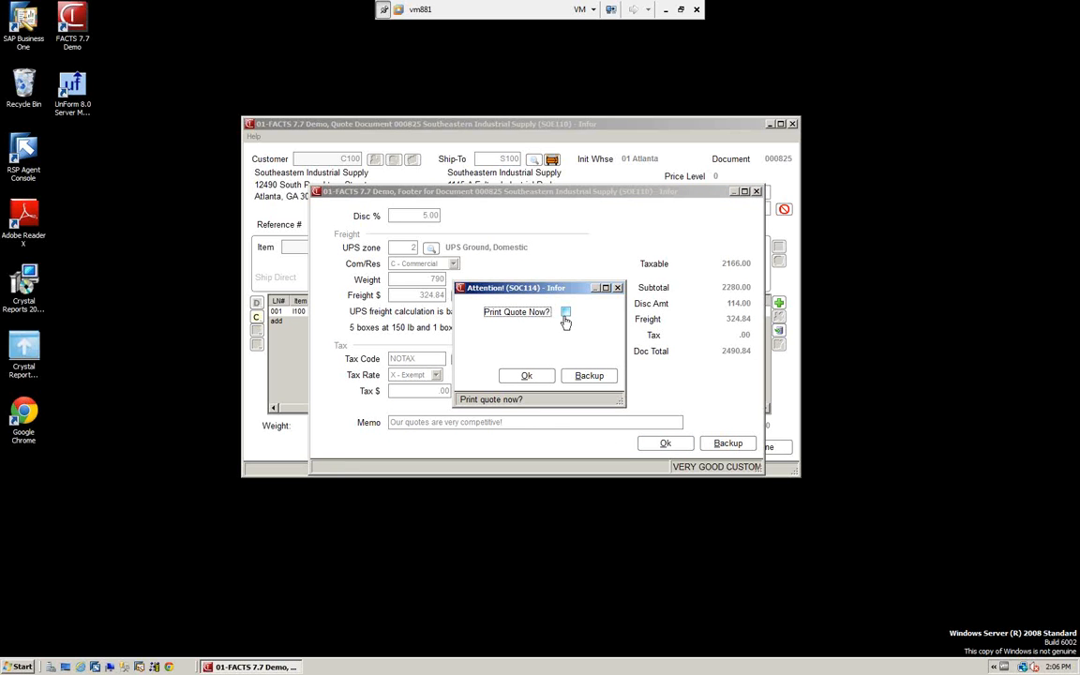
pyautogui.click(565, 313)
pyautogui.click(527, 376)
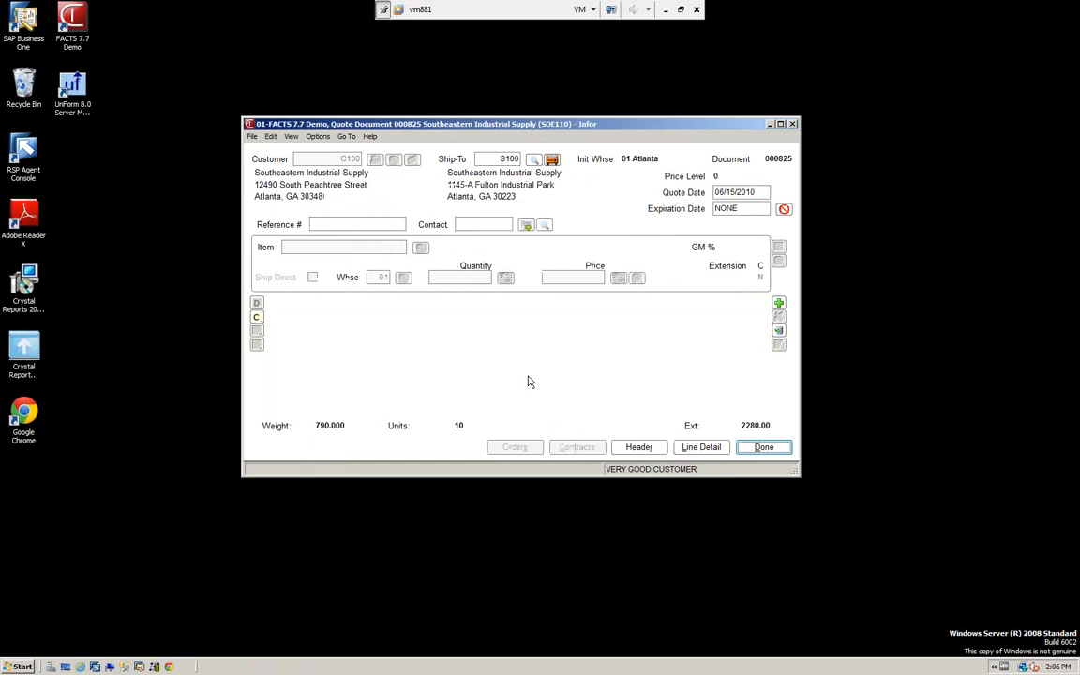
# Output the quote print as a text report in Notepad and close the report
pyautogui.write('0')
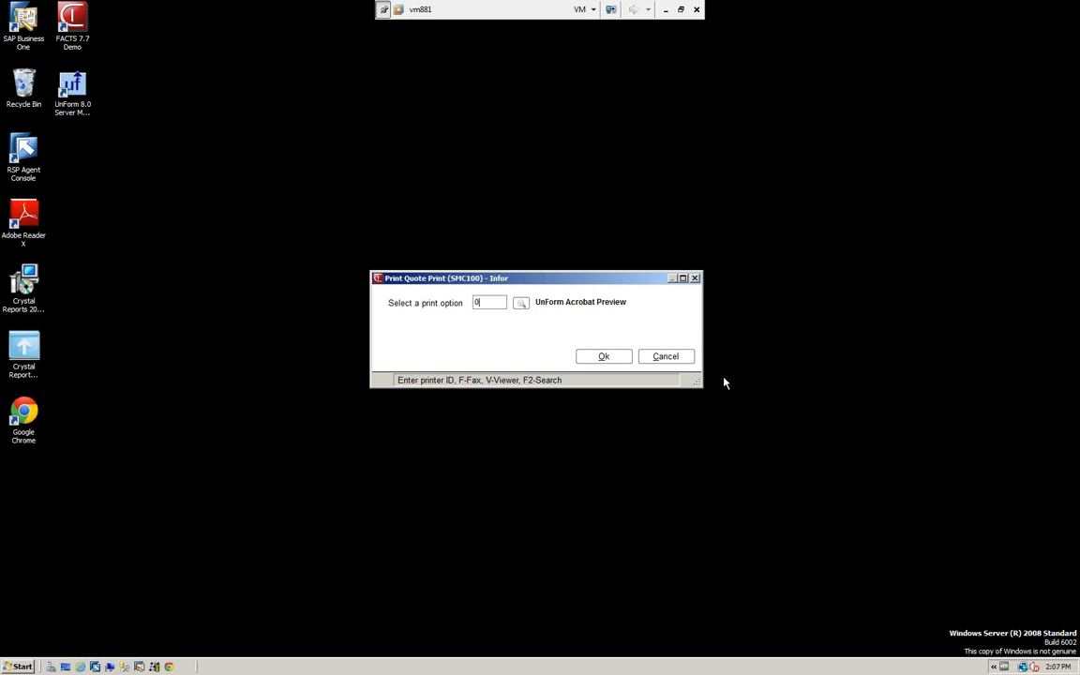
pyautogui.click(604, 358)
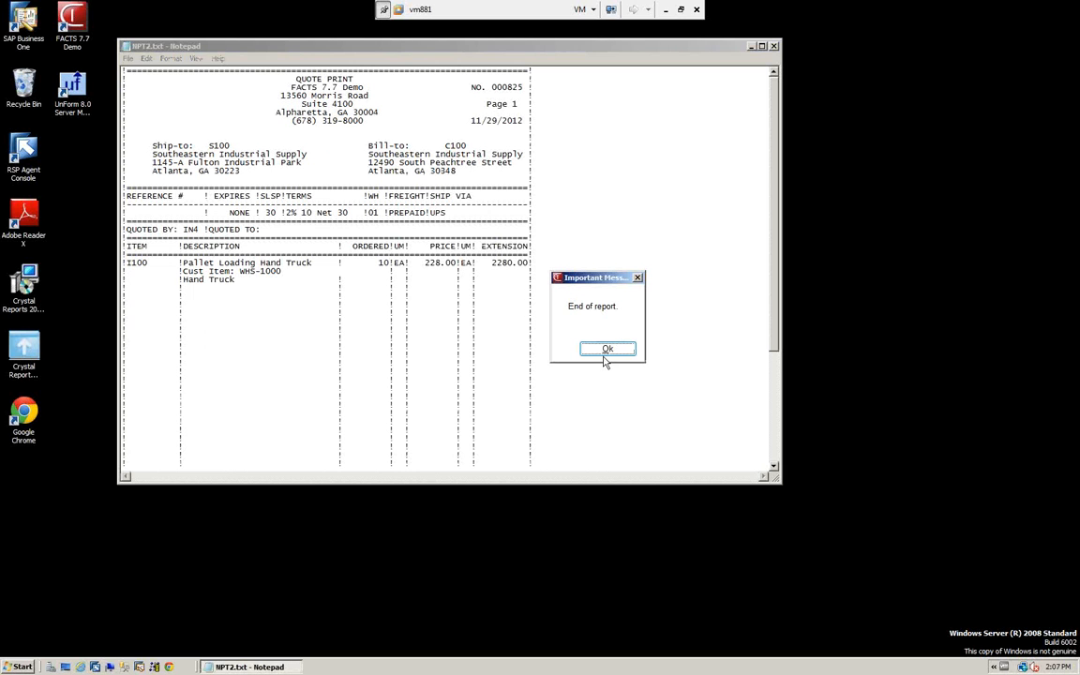
pyautogui.click(606, 349)
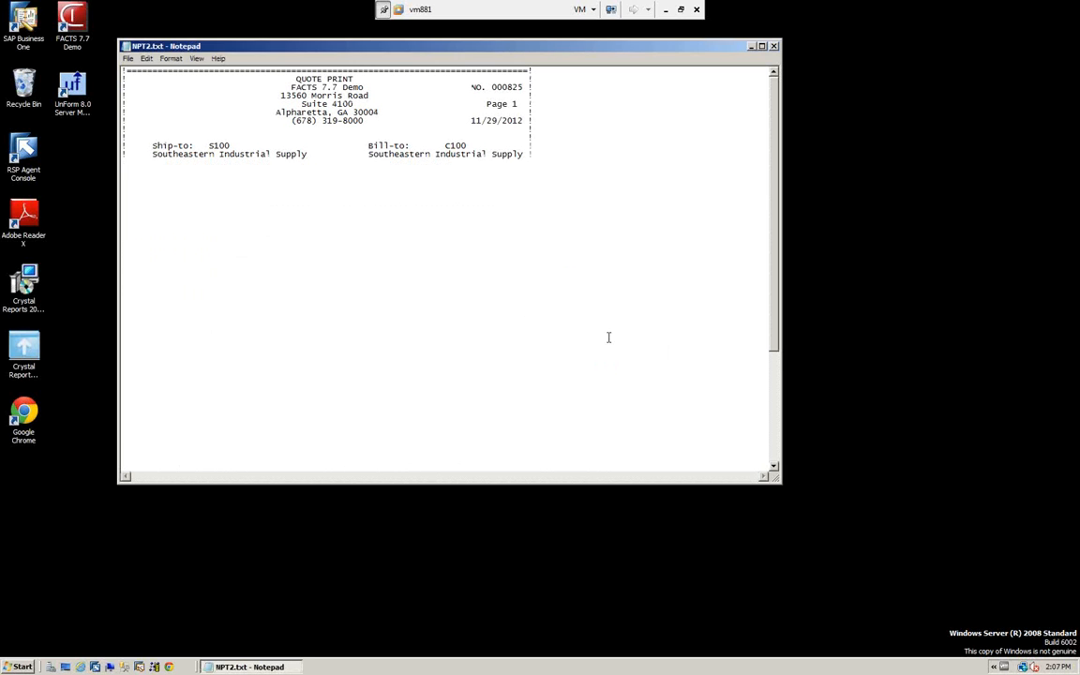
pyautogui.click(775, 46)
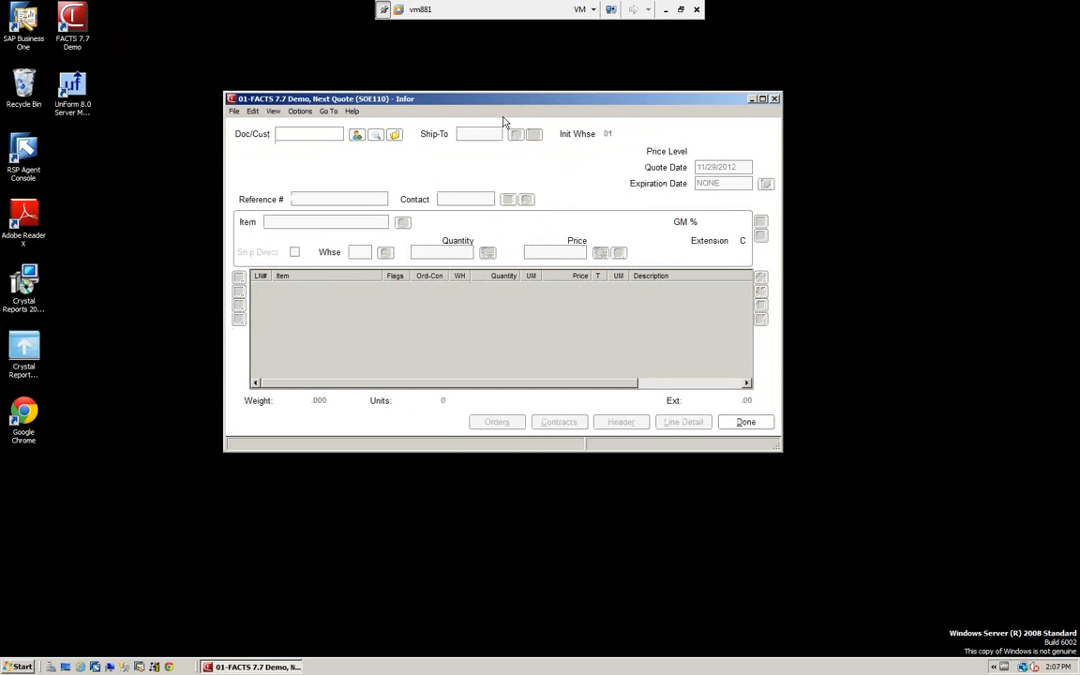
# Find the 06/15/10 Southeastern Industrial Supply quote through a document search sorted by customer, and open it
pyautogui.click(394, 137)
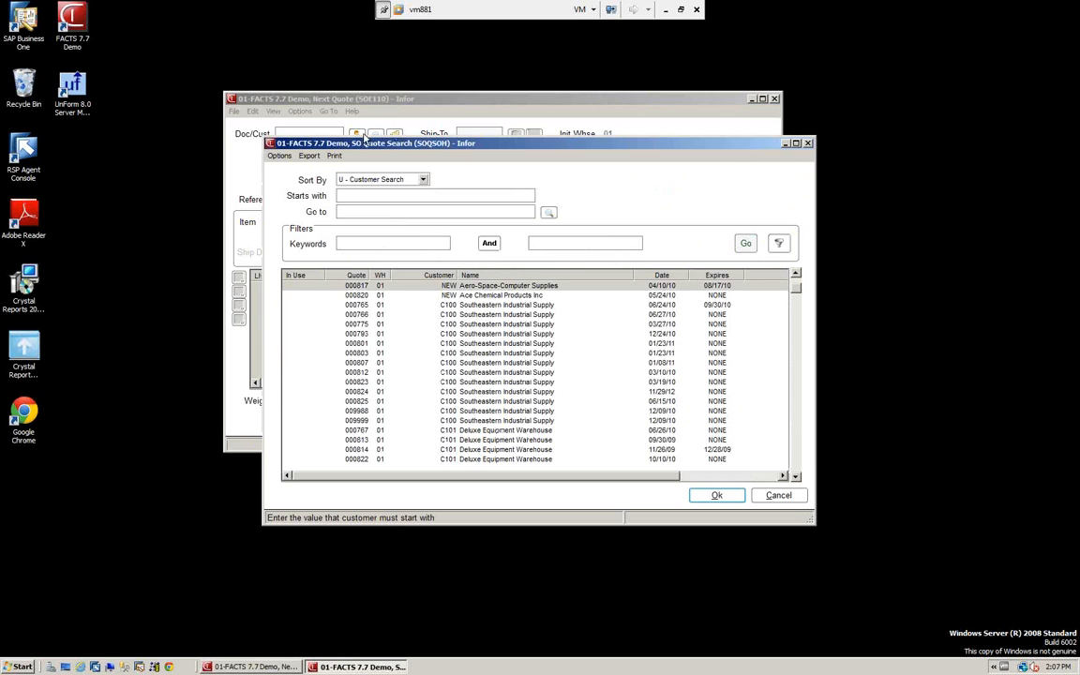
pyautogui.click(422, 180)
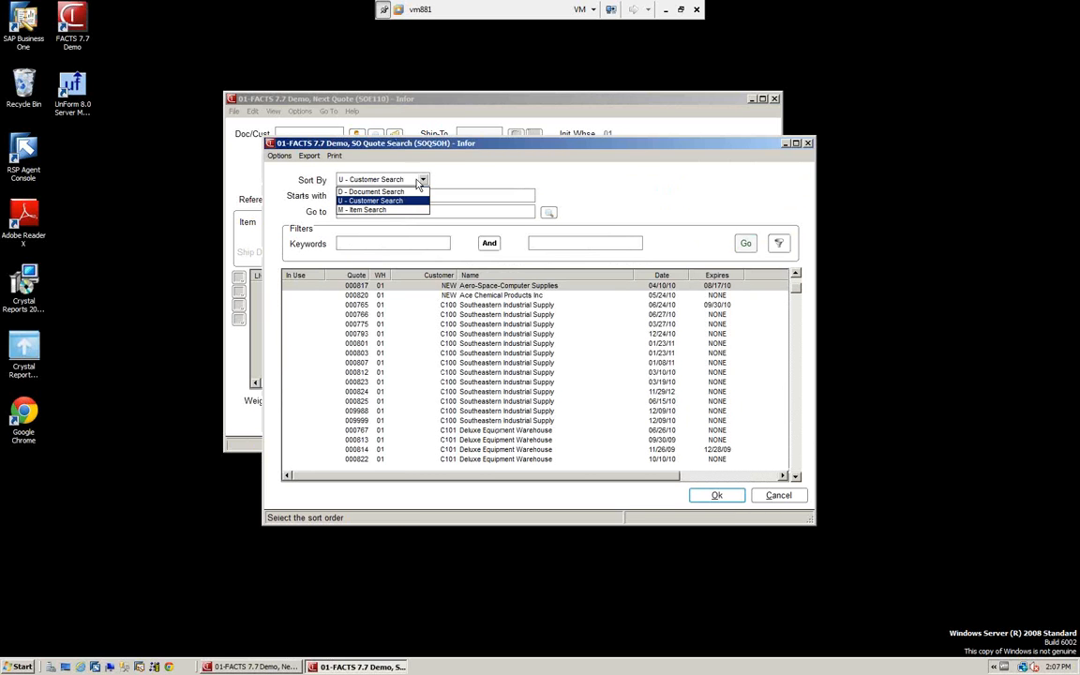
pyautogui.click(369, 203)
pyautogui.click(346, 195)
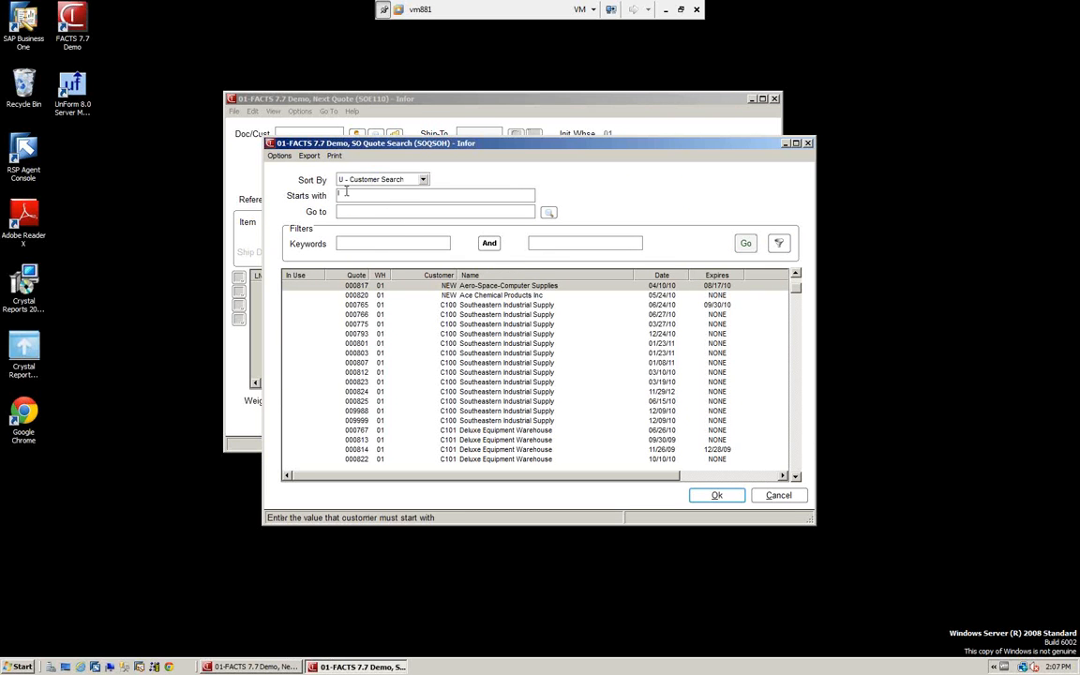
pyautogui.write('C1')
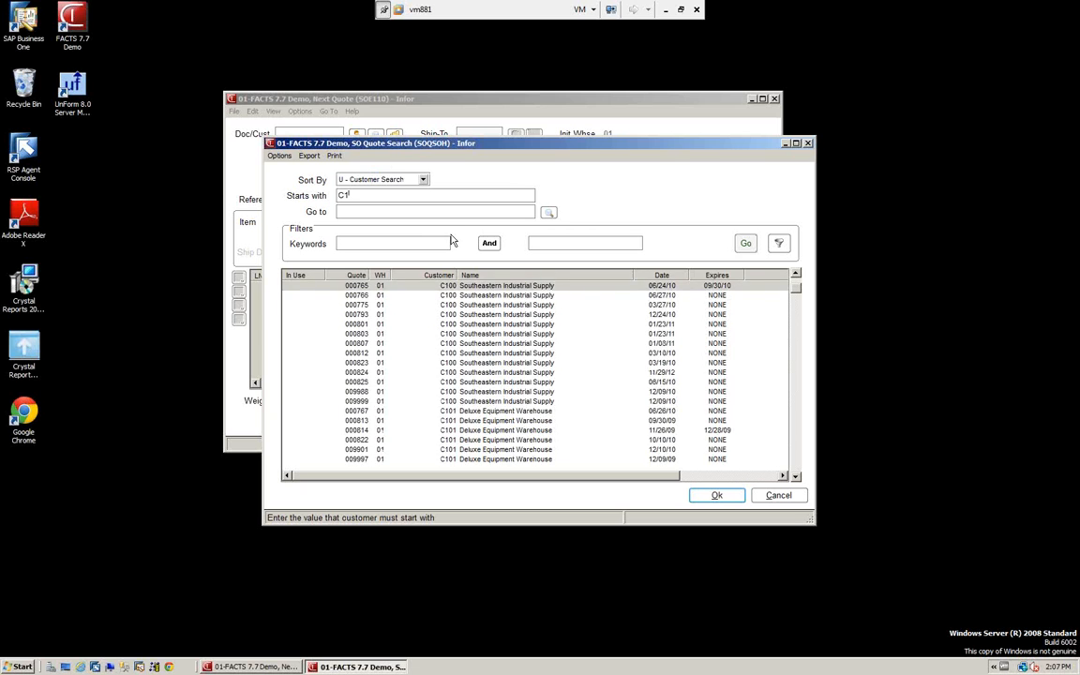
pyautogui.write('00')
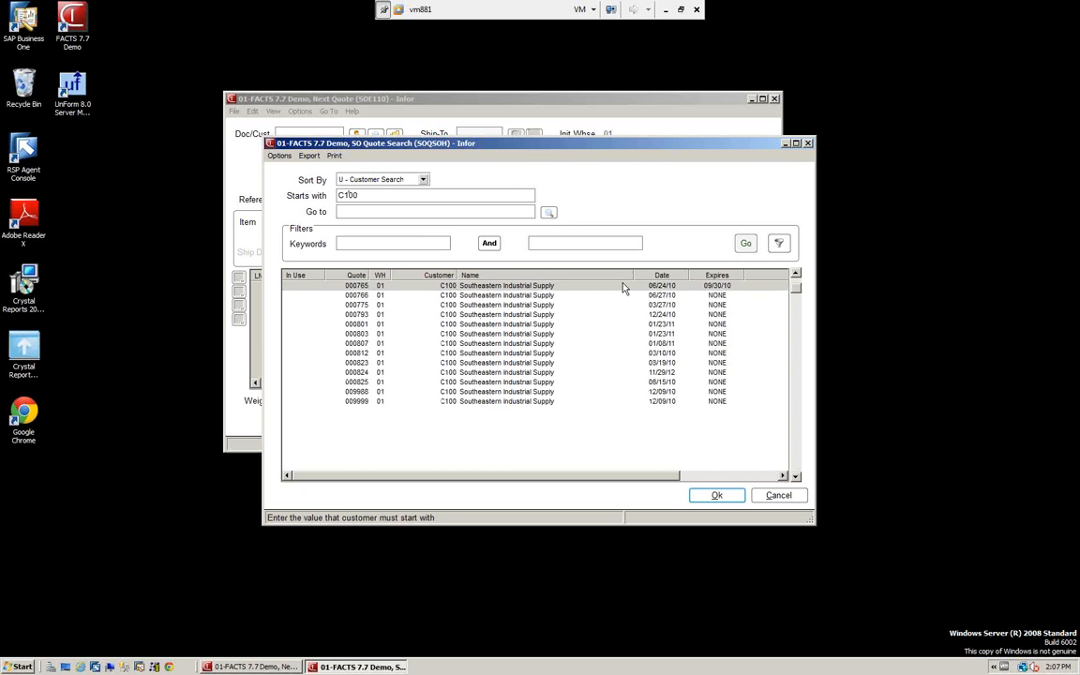
pyautogui.click(427, 382)
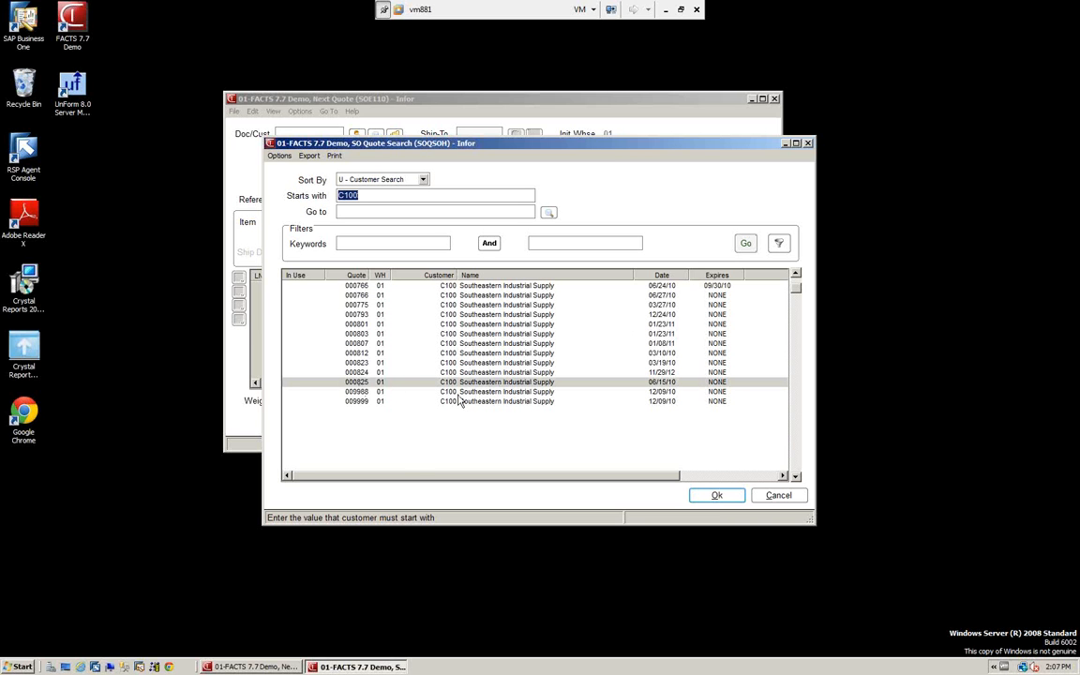
pyautogui.click(718, 496)
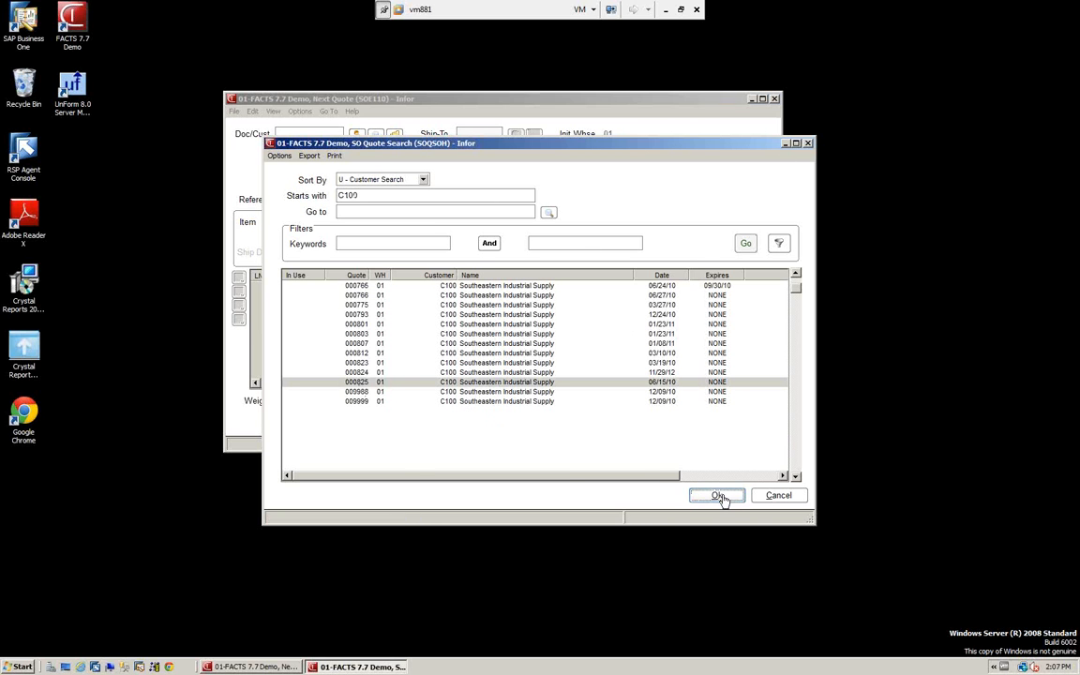
pyautogui.click(234, 111)
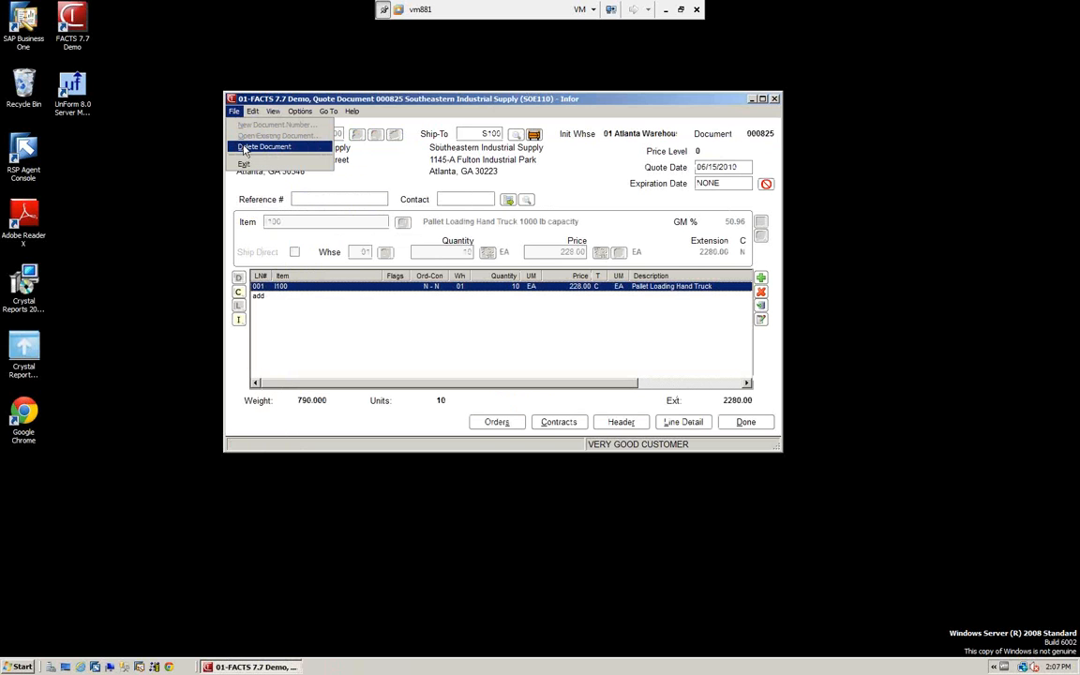
pyautogui.moveTo(255, 113)
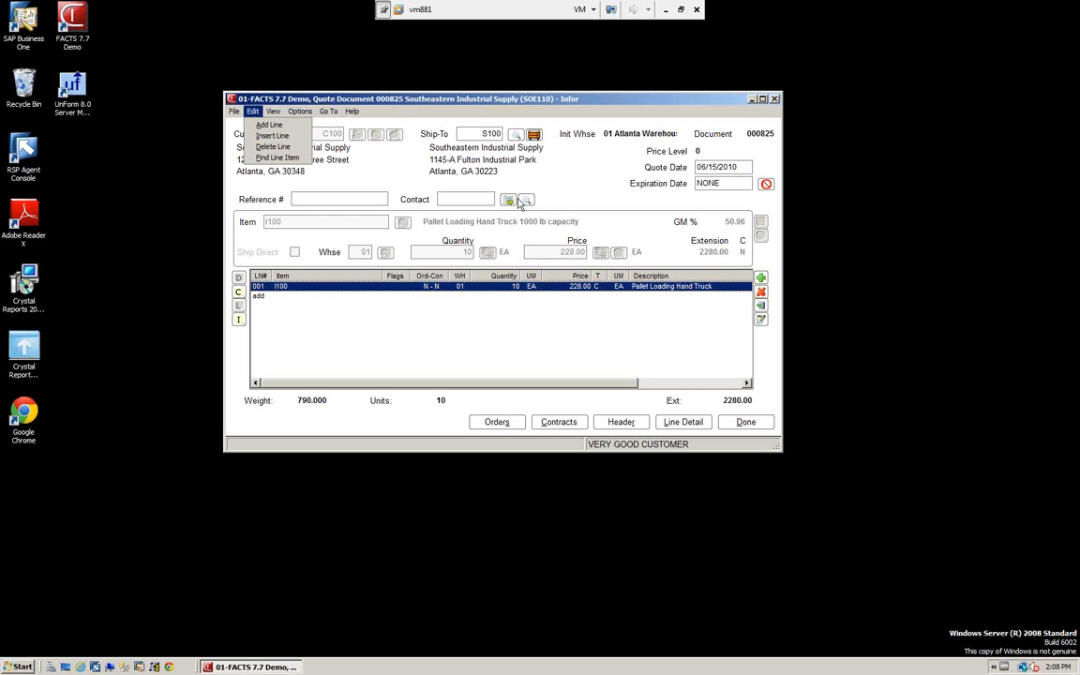
pyautogui.click(273, 111)
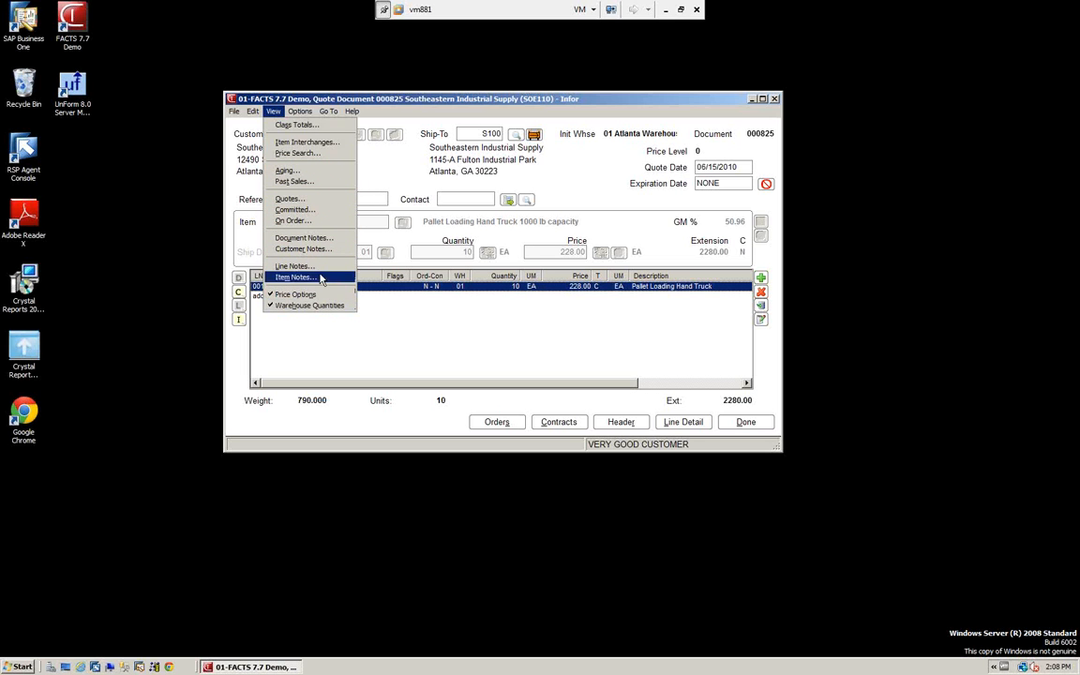
pyautogui.moveTo(298, 112)
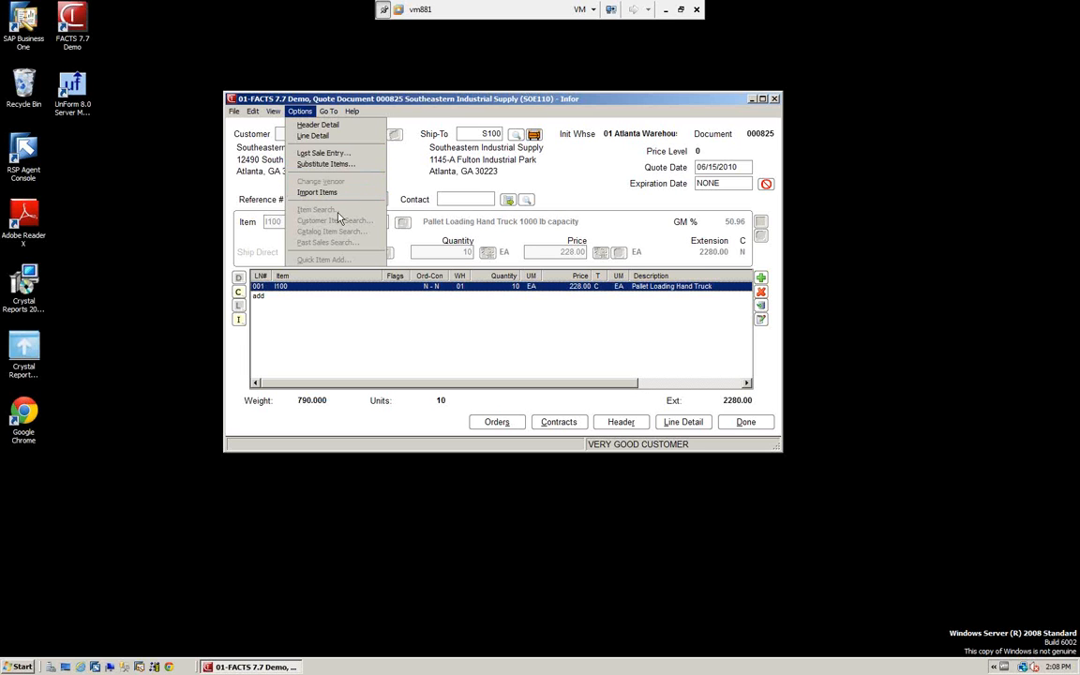
pyautogui.moveTo(331, 113)
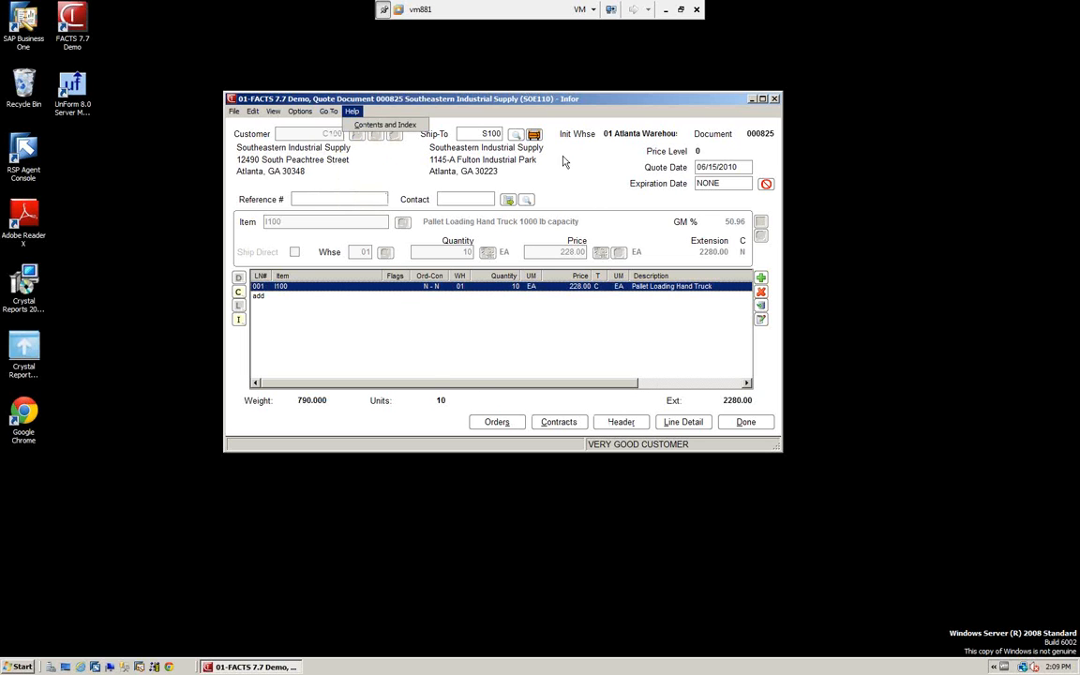
pyautogui.moveTo(234, 112)
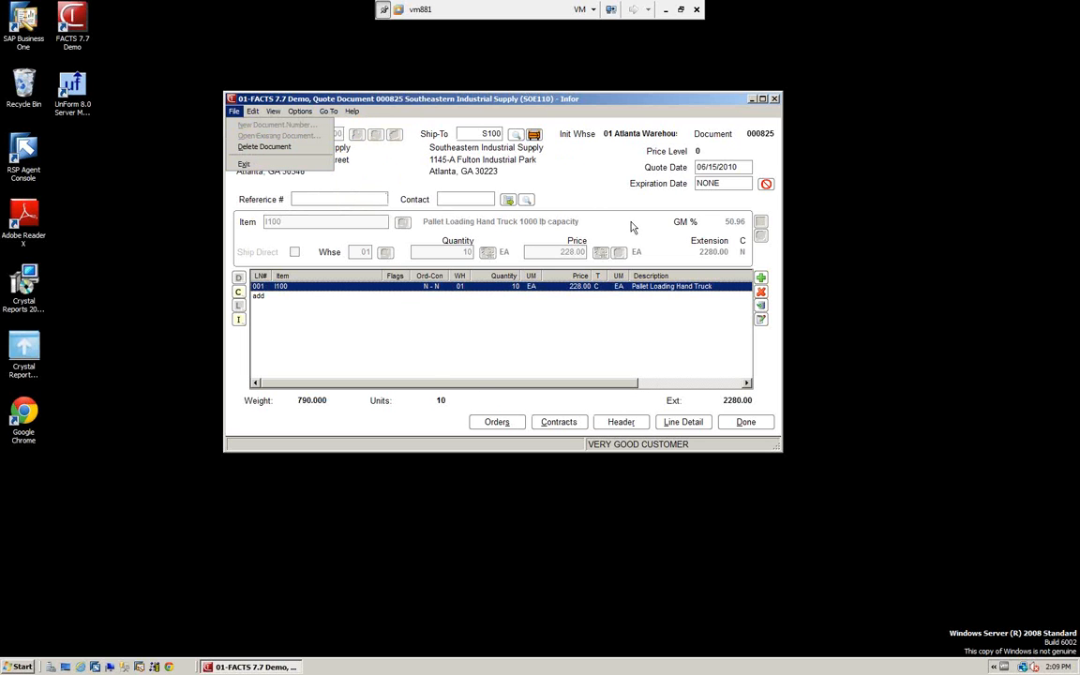
# Review the quote's header detail, including its main settings and its salesperson, terms and freight codes, and close it
pyautogui.click(623, 423)
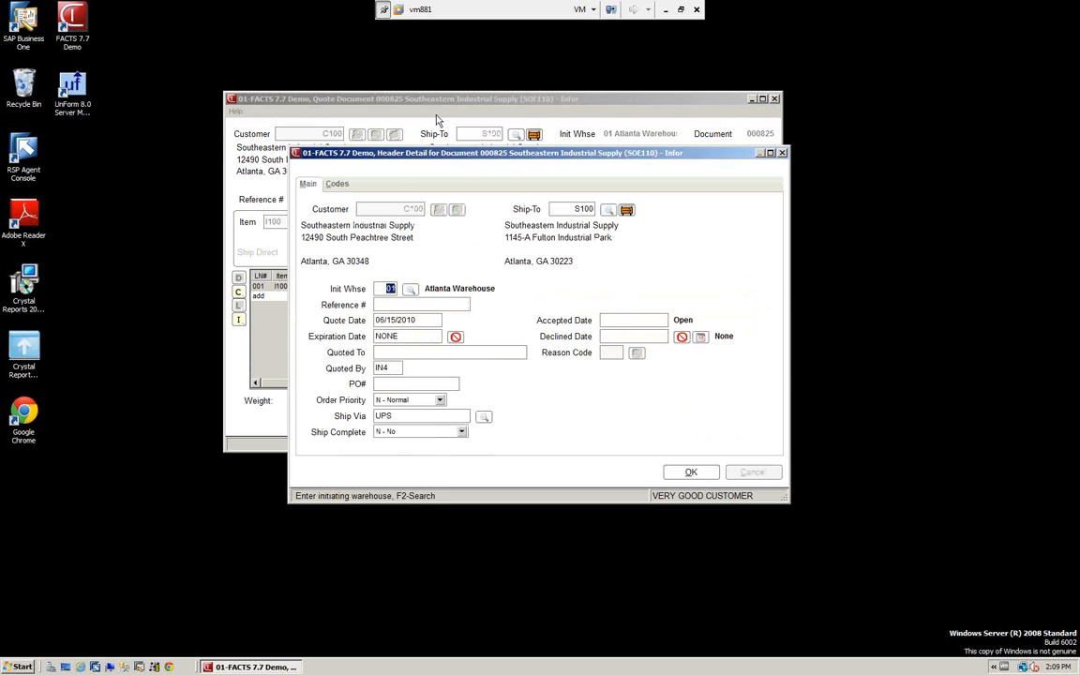
pyautogui.click(339, 187)
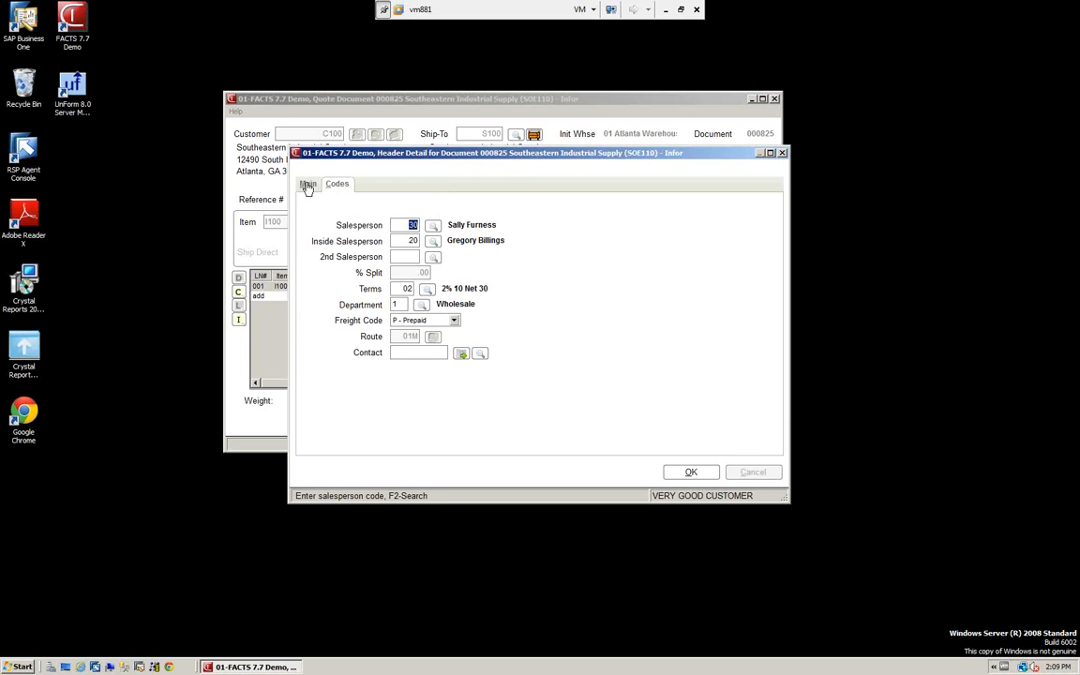
pyautogui.click(309, 185)
pyautogui.click(687, 471)
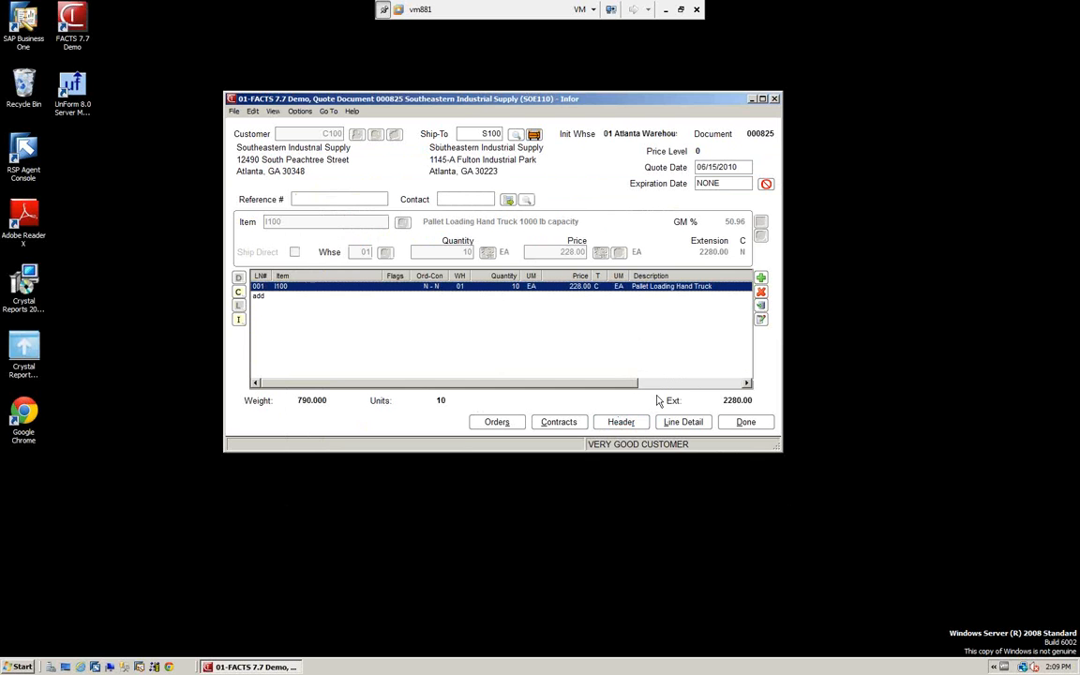
# Review the I100 line's detail, including its quantities, shipping, costing and discount settings, and save it
pyautogui.click(685, 426)
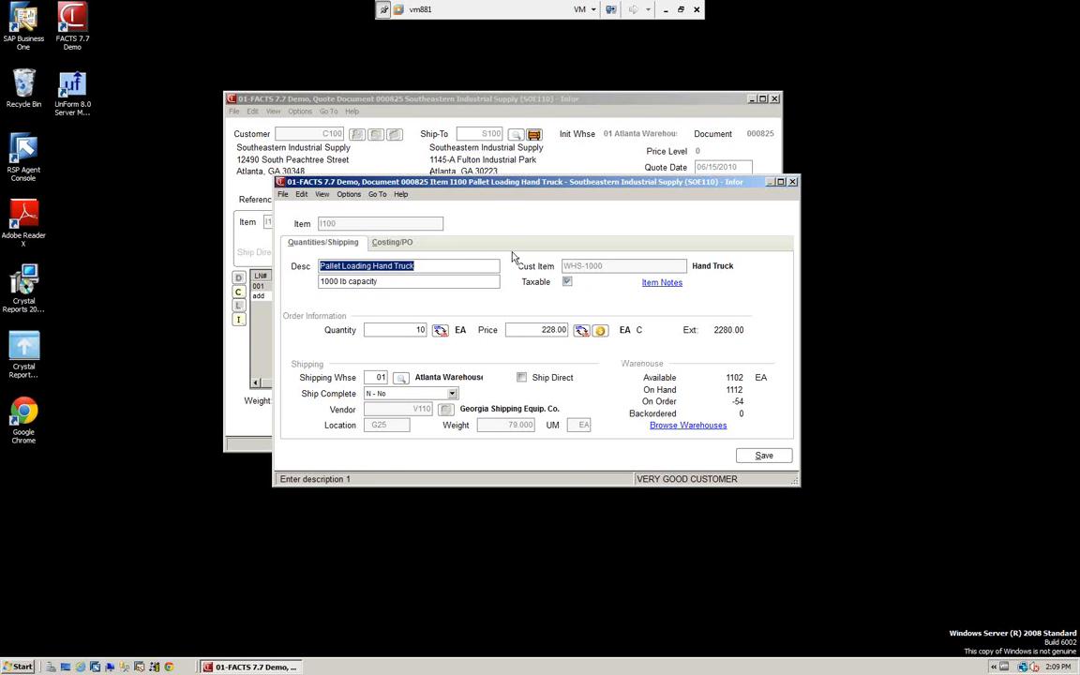
pyautogui.press('Delete')
pyautogui.click(393, 246)
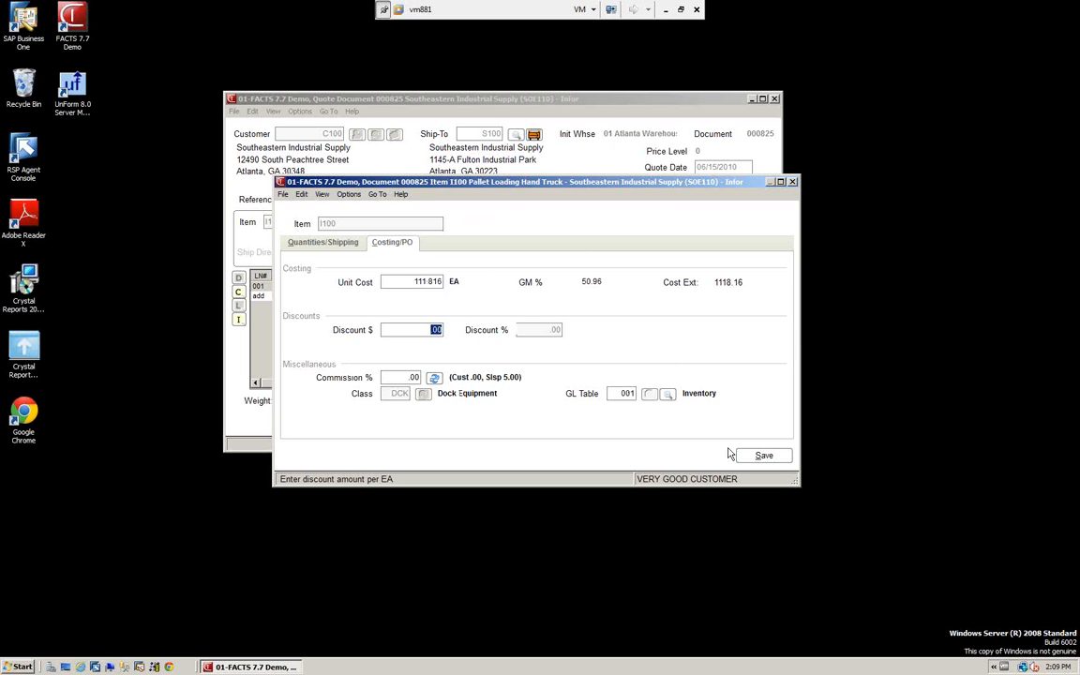
pyautogui.click(764, 457)
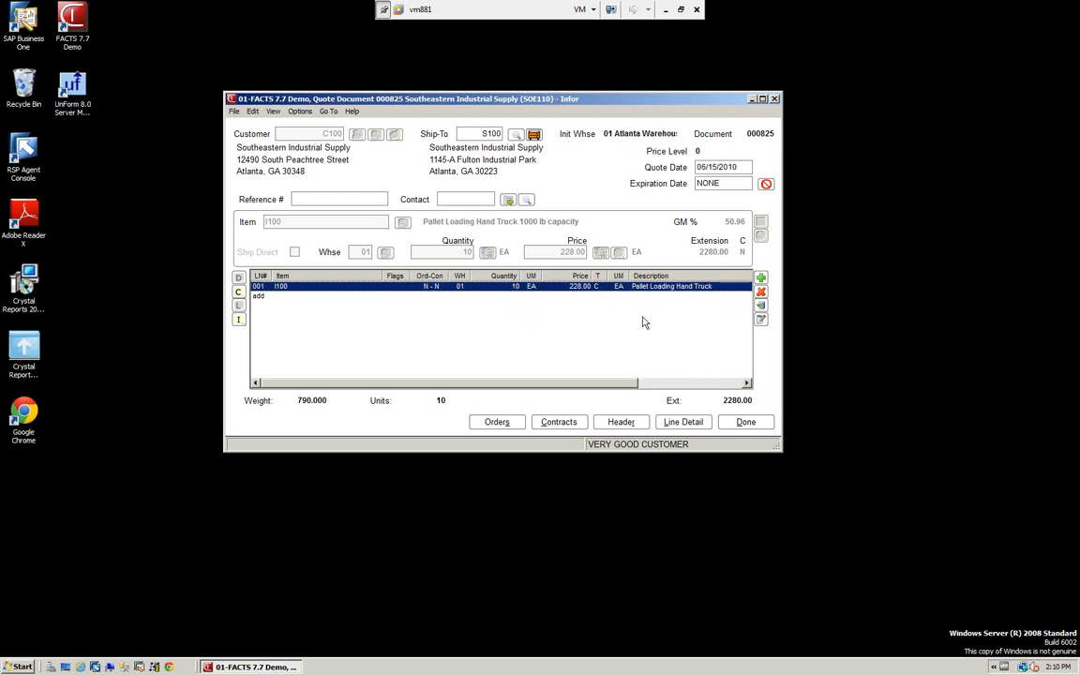
# Open the I100 quote line for editing, view its pricing options and warehouse information, and accept the existing quantity and price
pyautogui.click(760, 320)
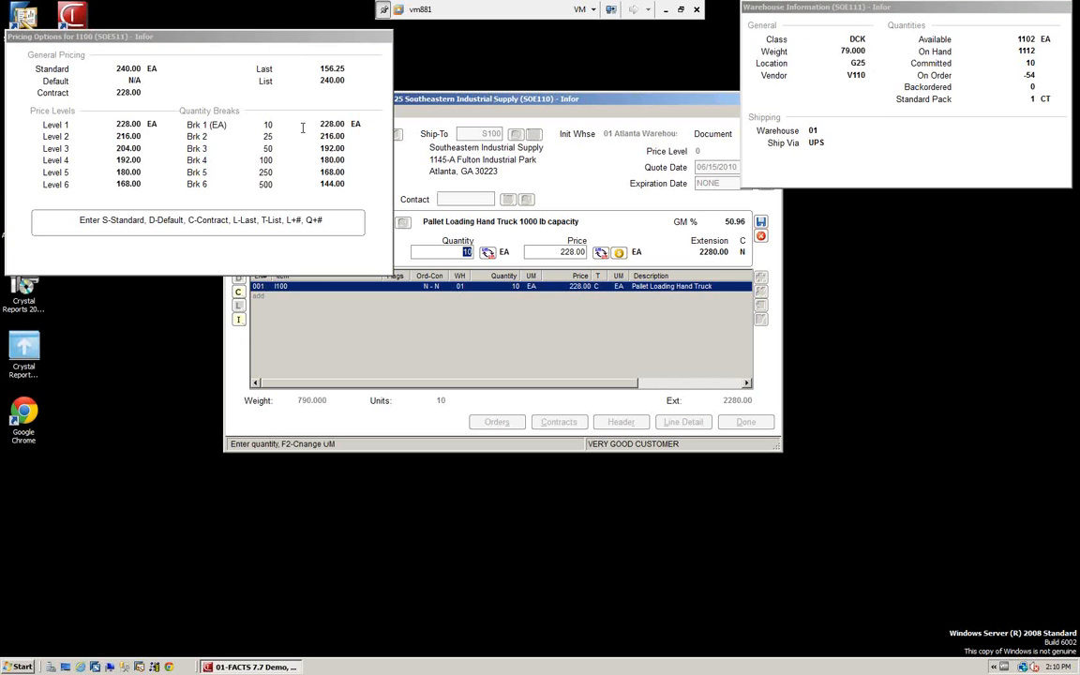
pyautogui.press('Return')
pyautogui.press('Return')
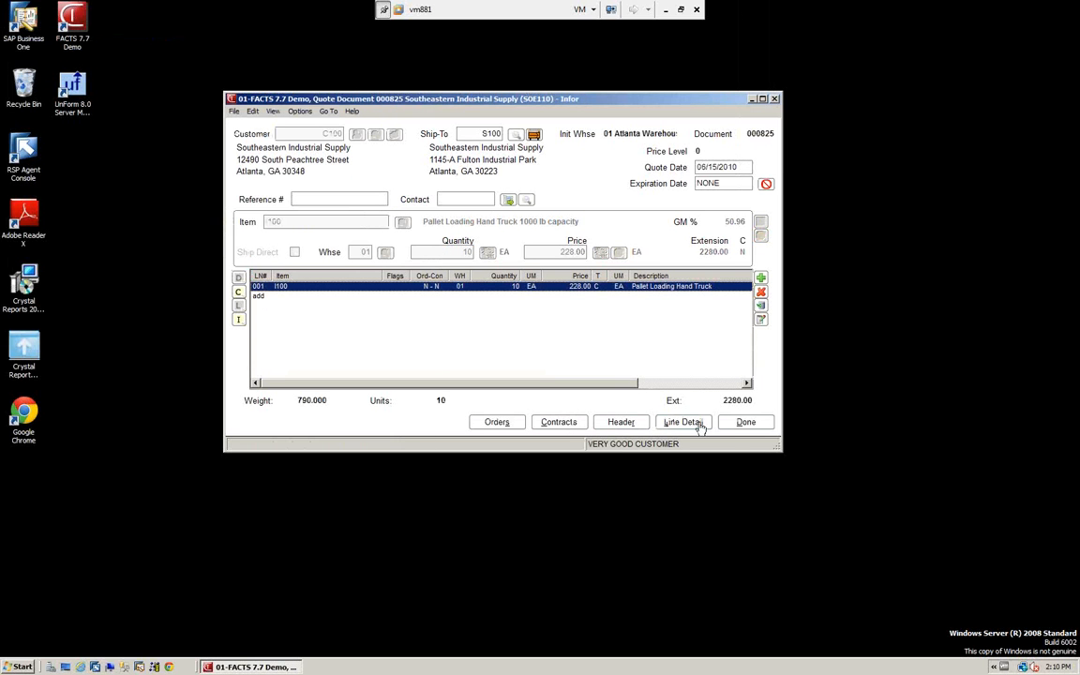
# Finish the quote, accept the footer values, and choose to convert all quote lines to a sales order
pyautogui.click(746, 424)
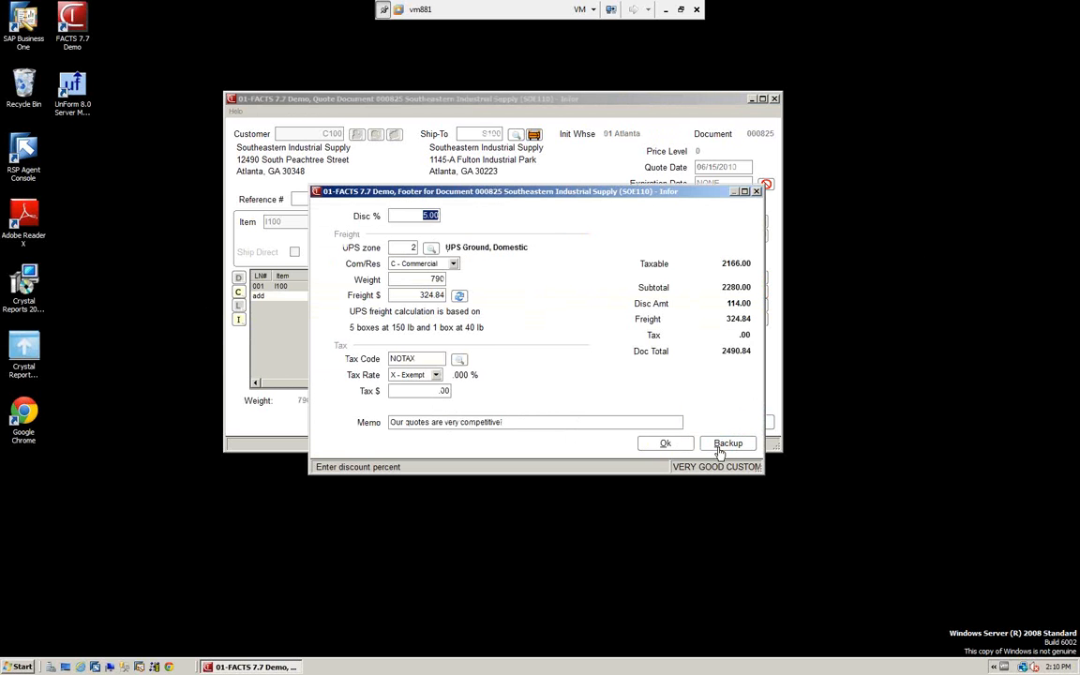
pyautogui.click(667, 444)
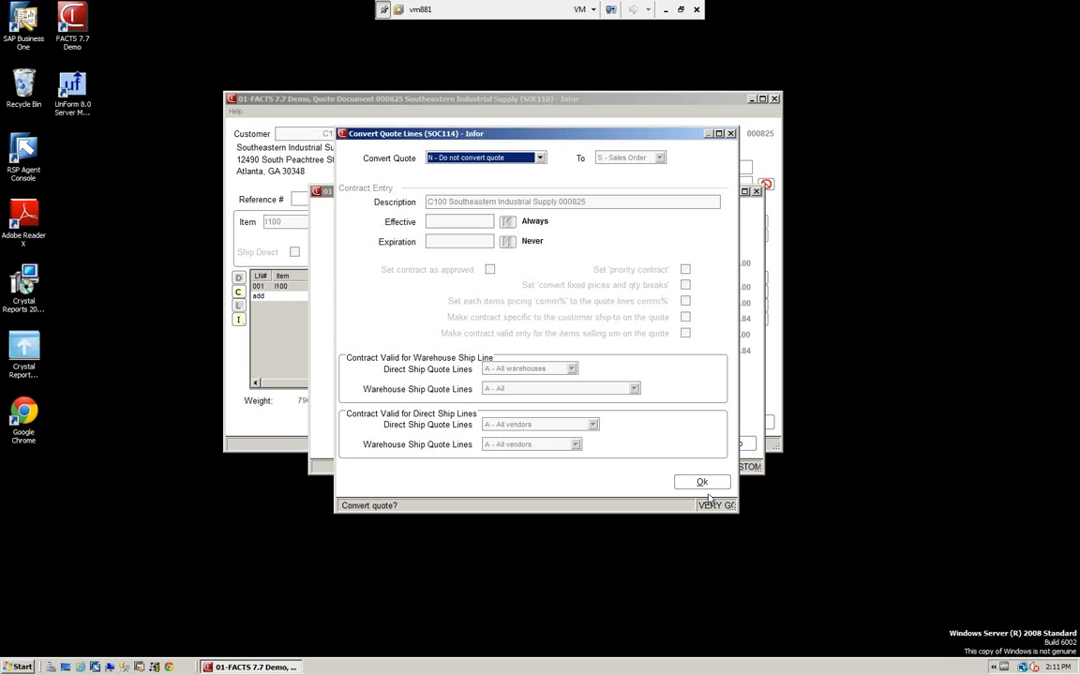
pyautogui.click(541, 158)
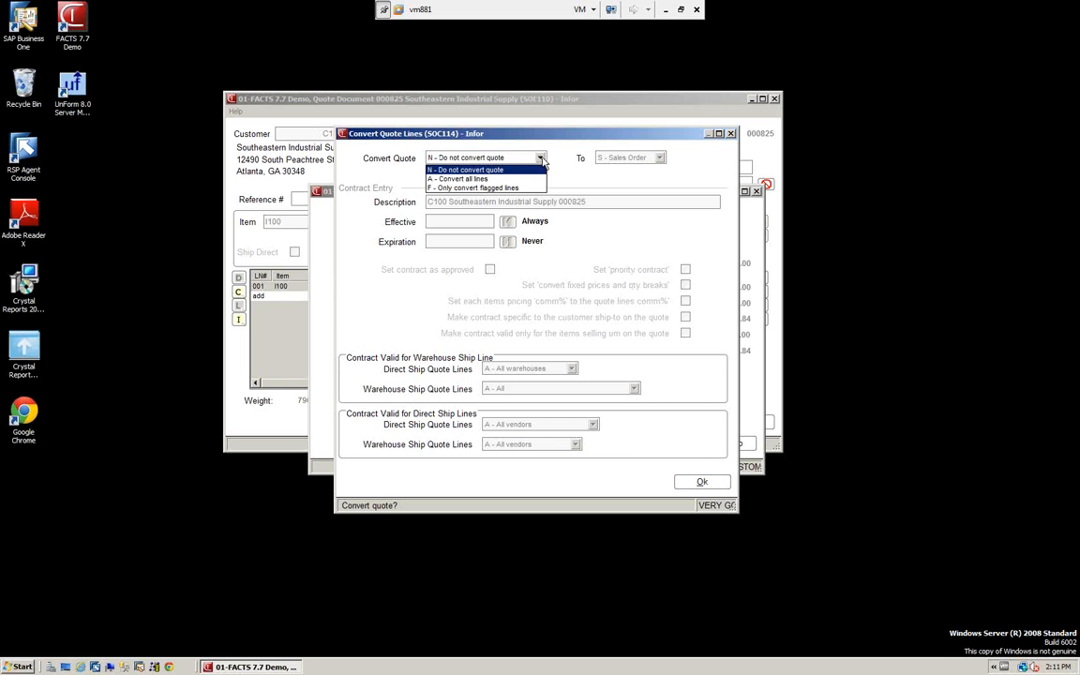
pyautogui.click(468, 181)
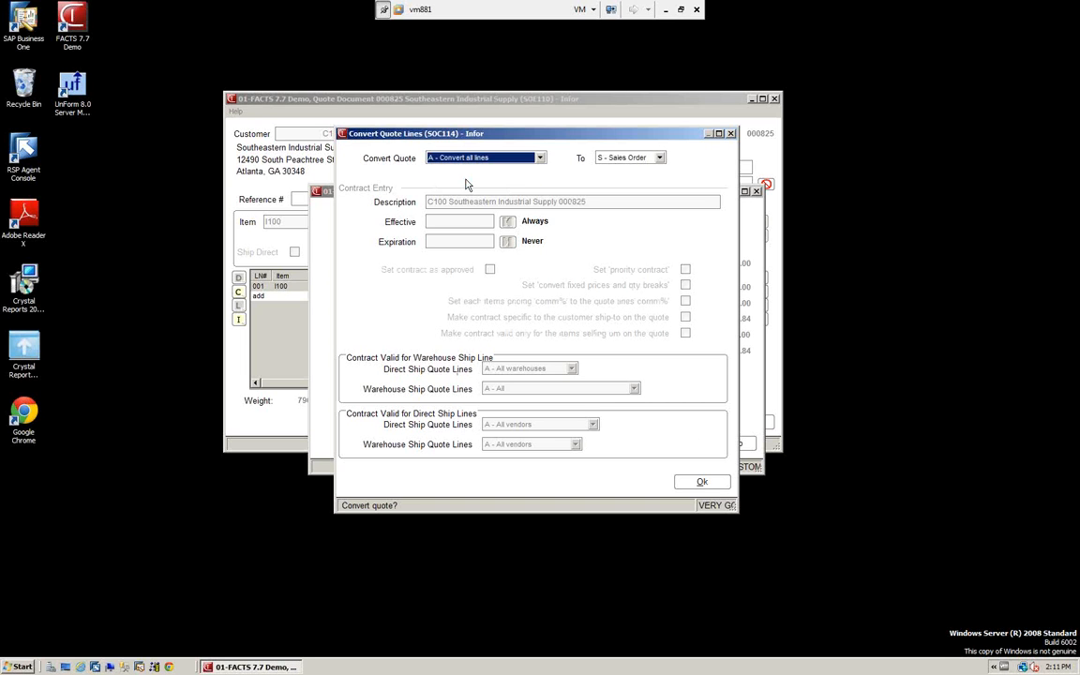
pyautogui.click(660, 158)
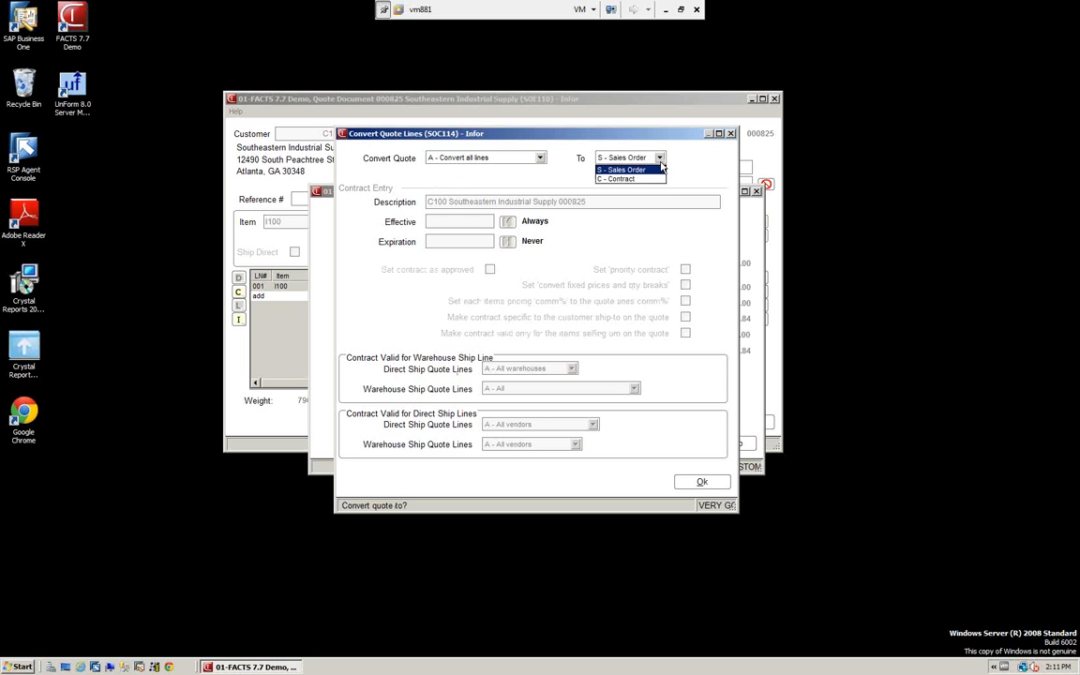
pyautogui.click(542, 159)
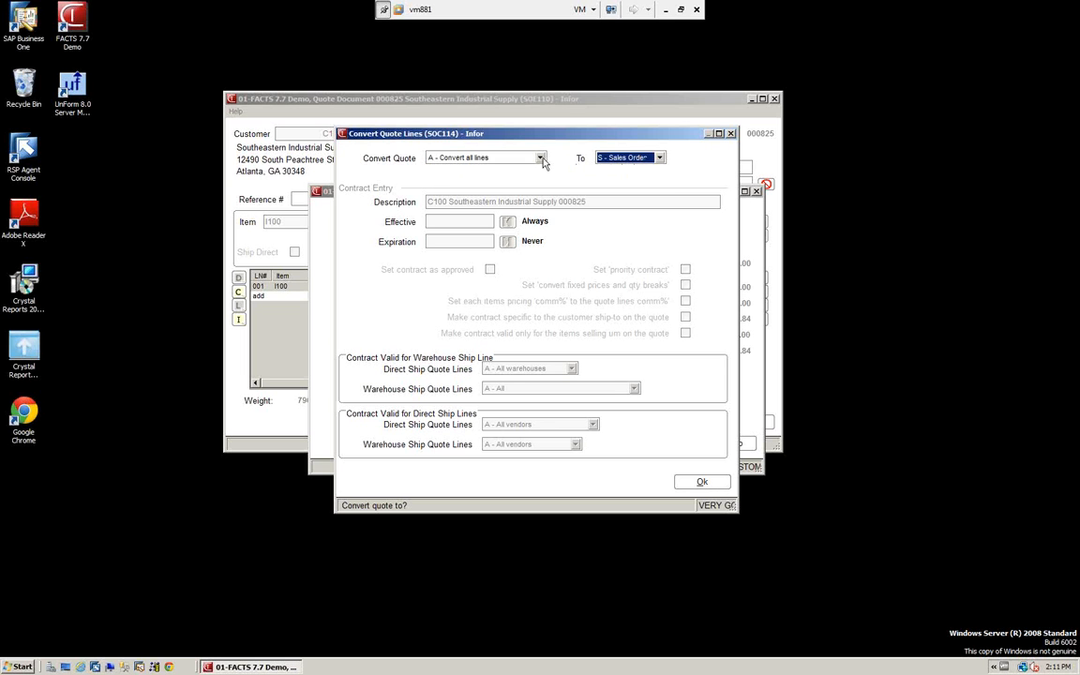
pyautogui.click(541, 159)
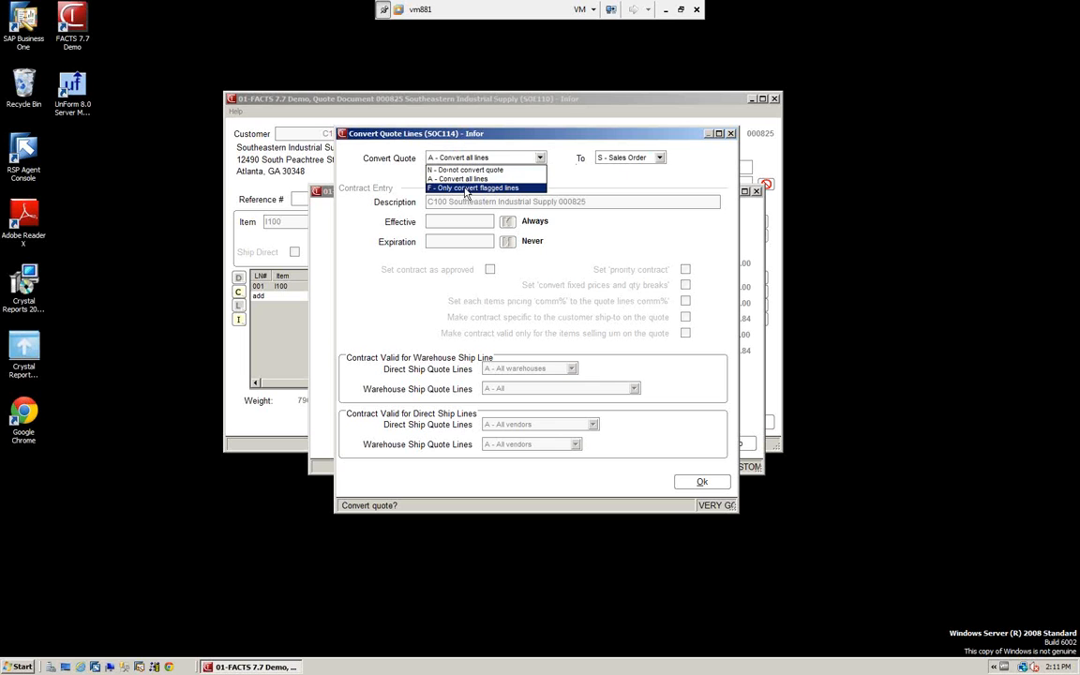
pyautogui.click(492, 133)
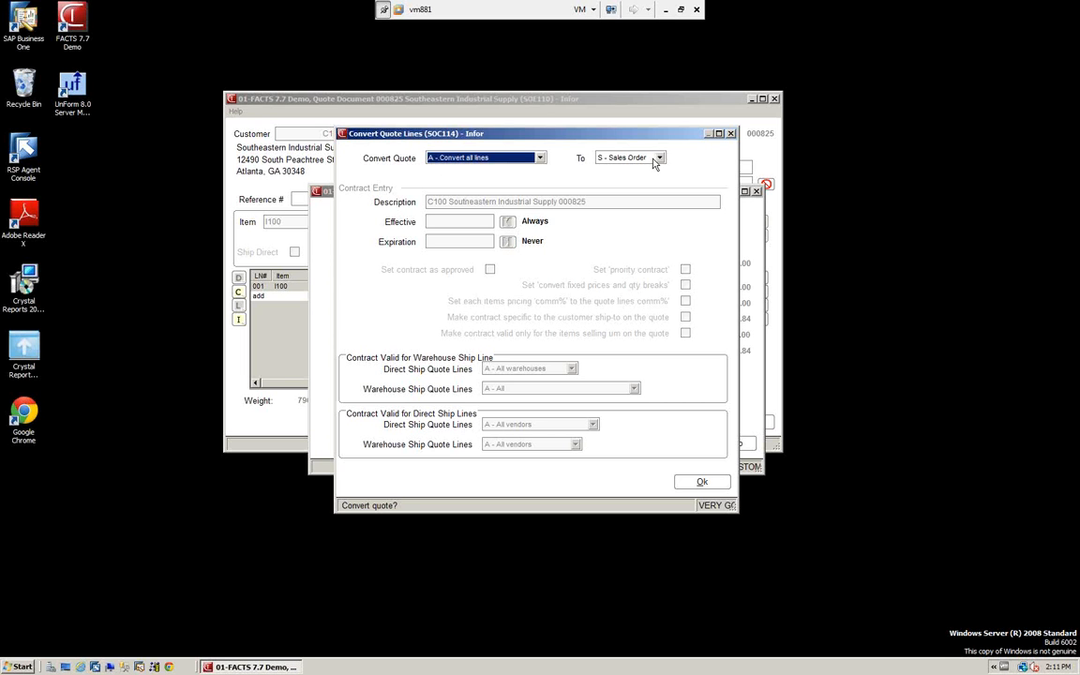
# Run the quote conversion with the request date ASAP and acknowledge the completion messages
pyautogui.click(702, 482)
pyautogui.click(665, 443)
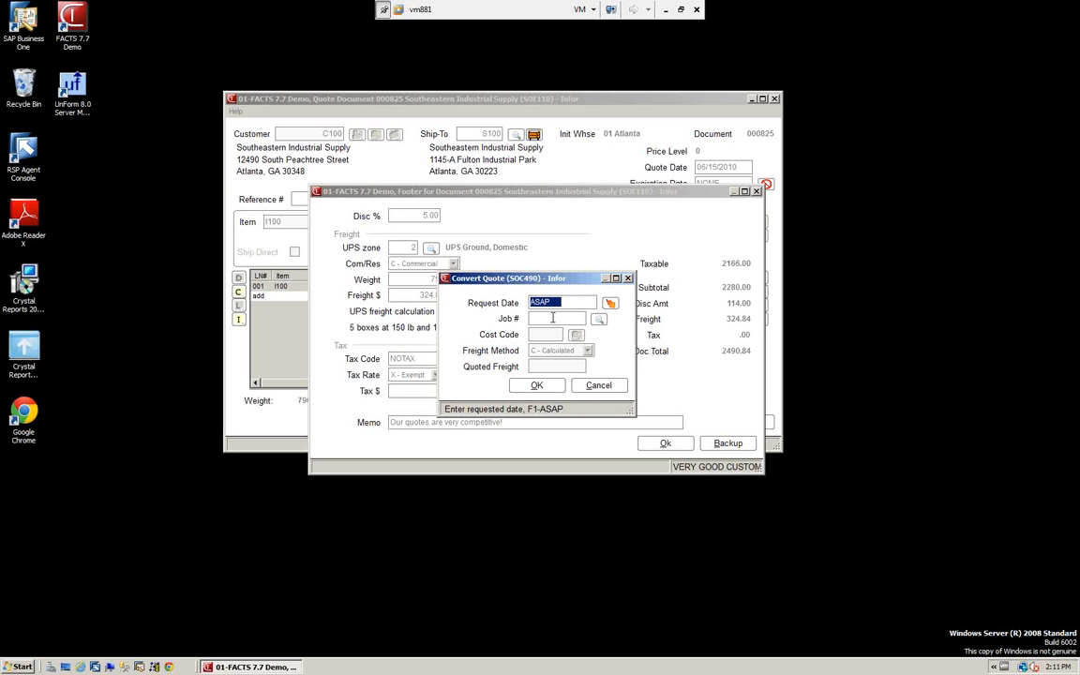
pyautogui.click(537, 387)
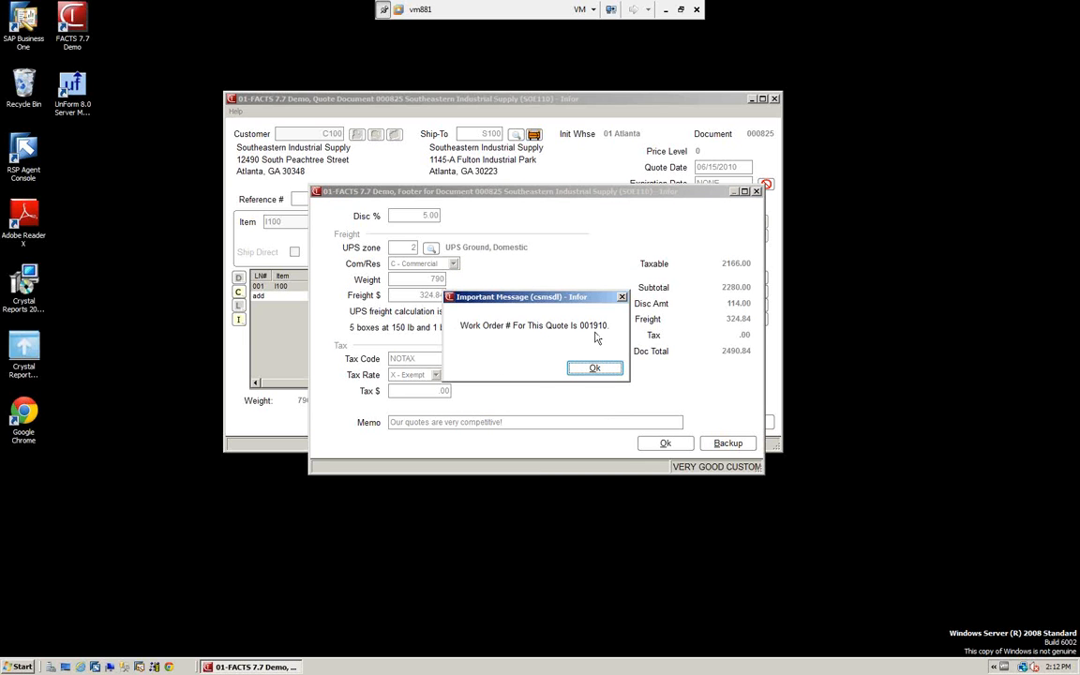
pyautogui.click(595, 370)
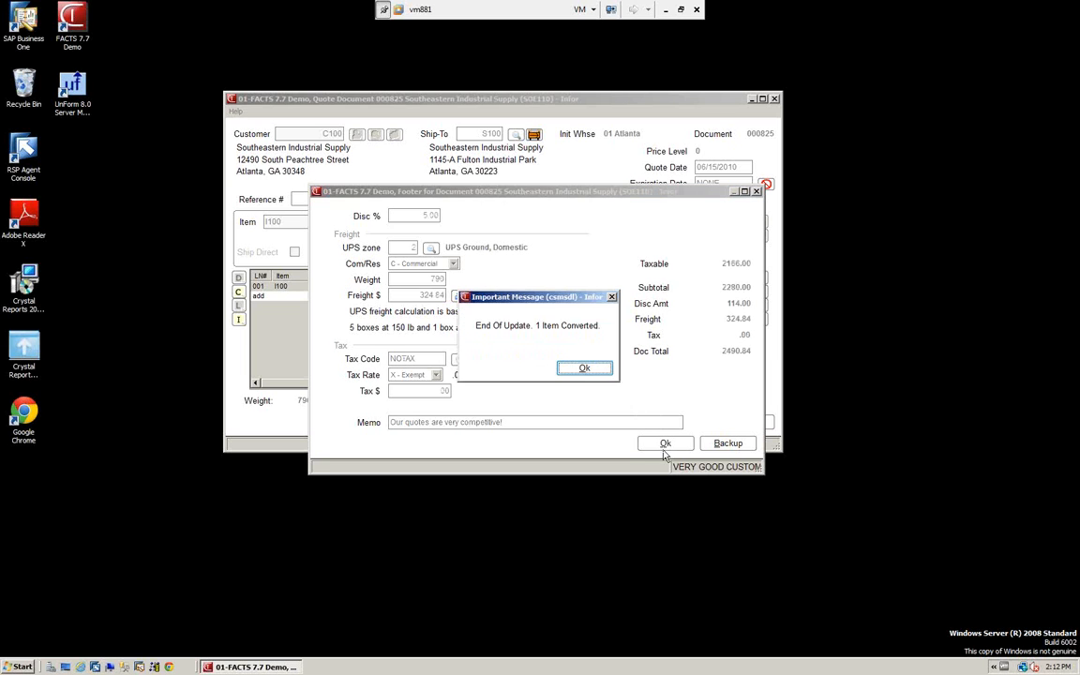
pyautogui.click(587, 373)
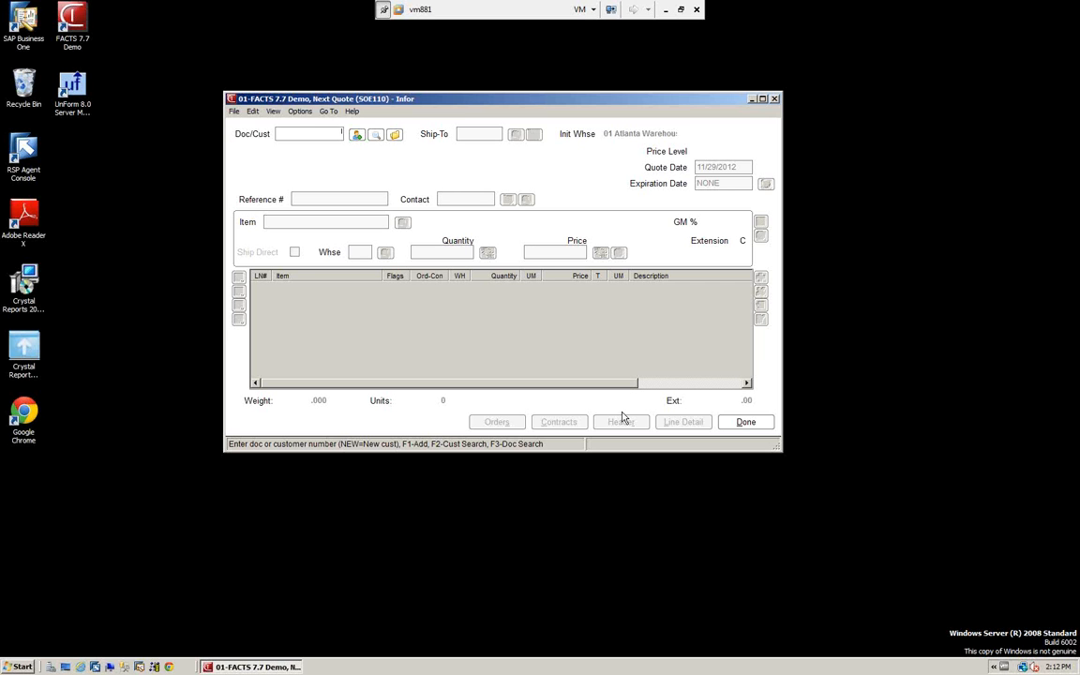
# Leave quote entry, open Quote Print, and check the print and reprint options, keeping Print selected
pyautogui.click(750, 426)
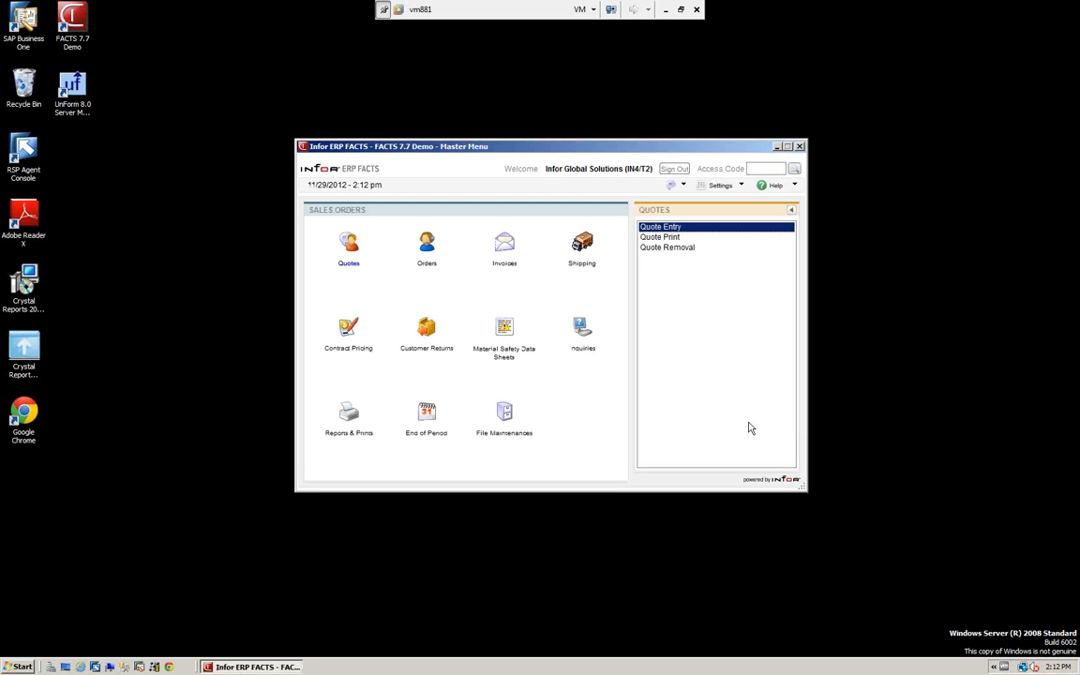
pyautogui.click(655, 240)
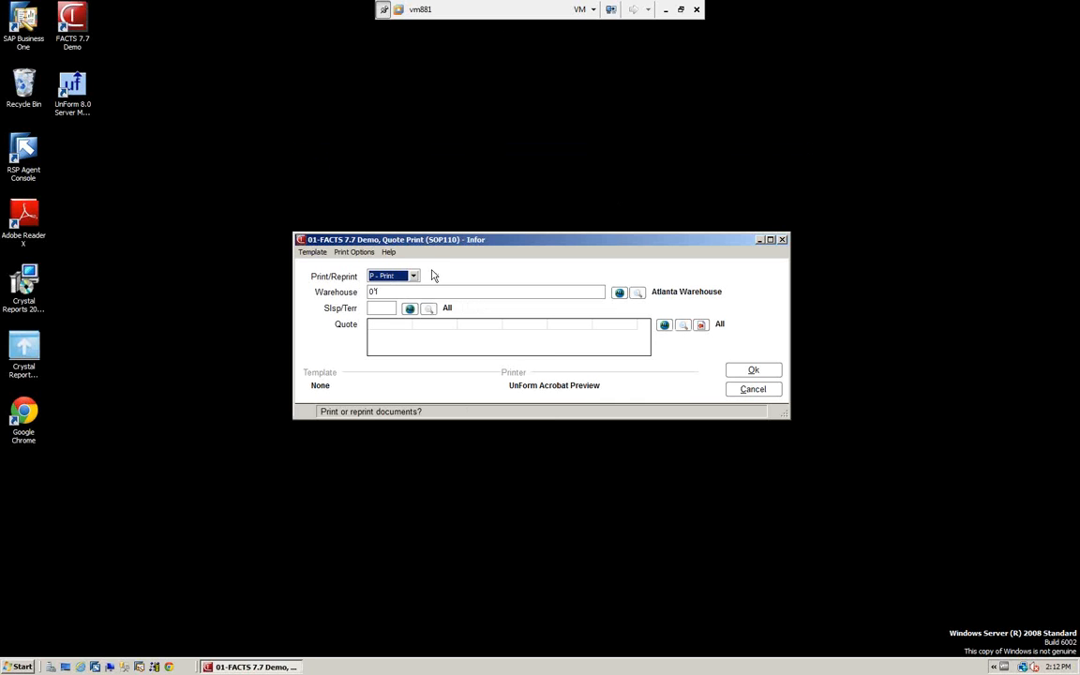
pyautogui.click(413, 275)
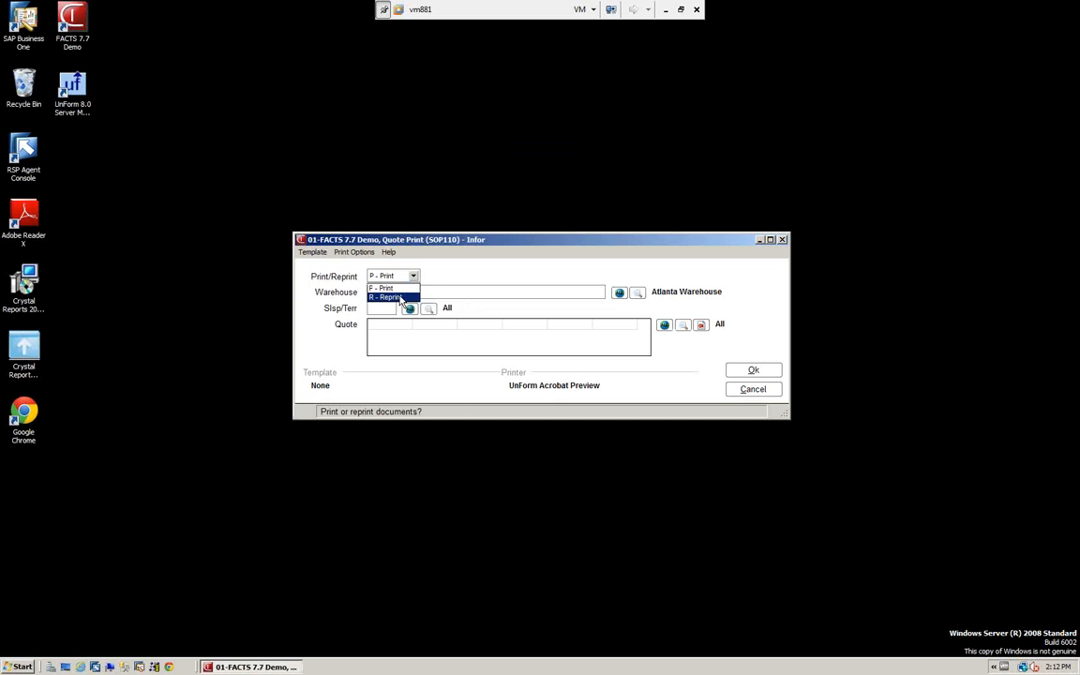
pyautogui.click(415, 275)
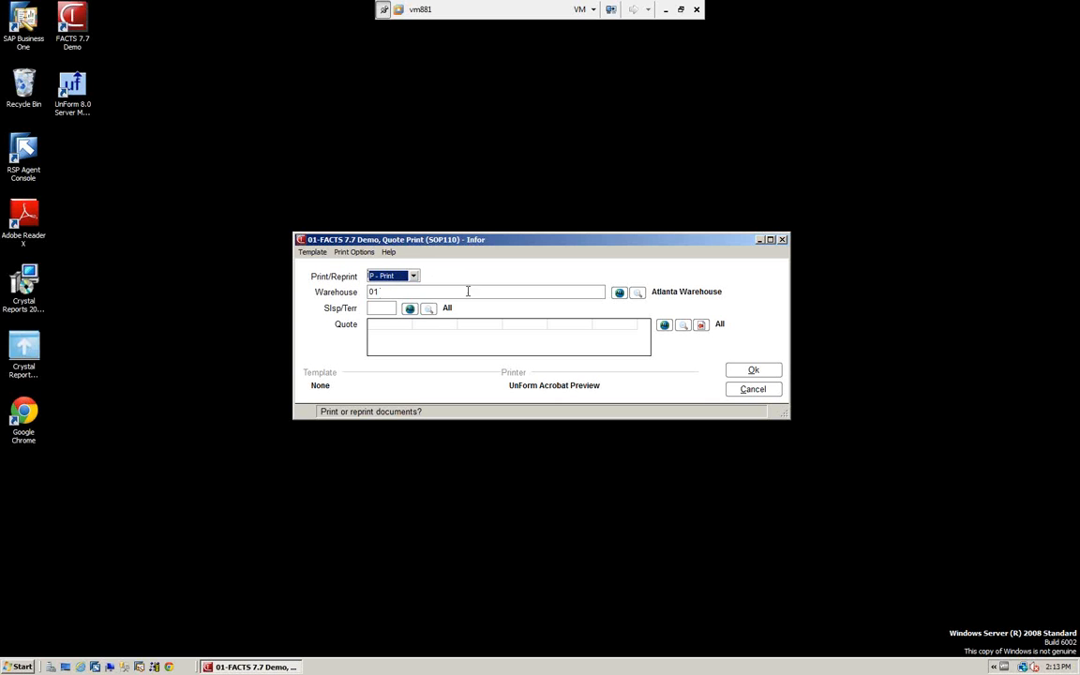
# Set the quote print to all warehouses, find and select the Ace Chemical Products Inc quote, and cancel the print
pyautogui.click(618, 294)
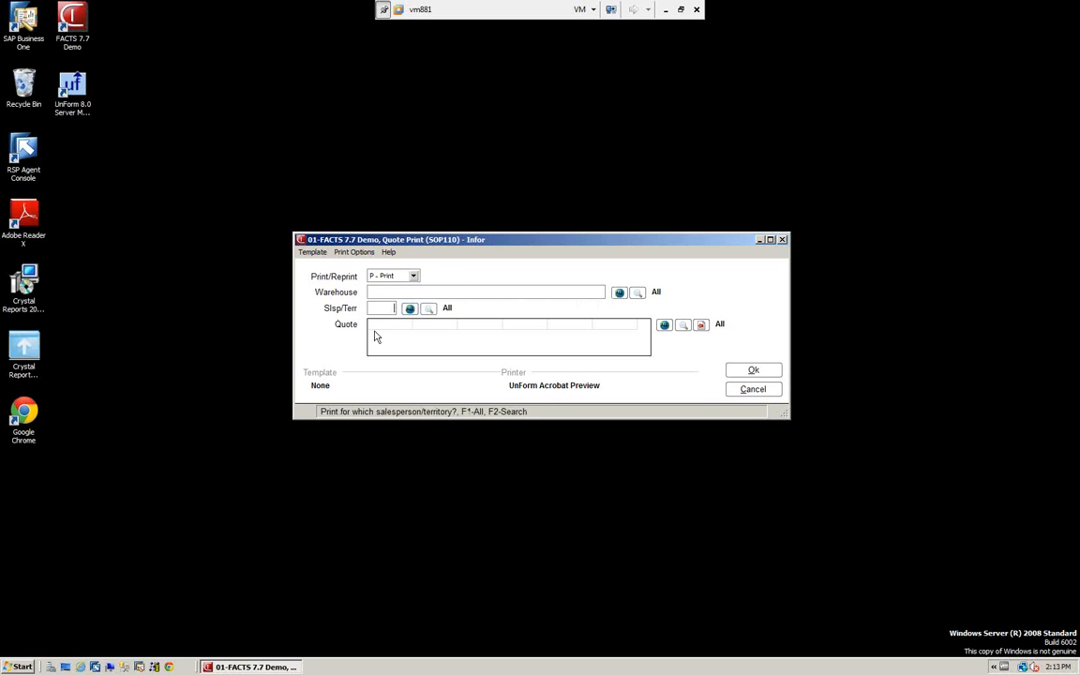
pyautogui.click(682, 326)
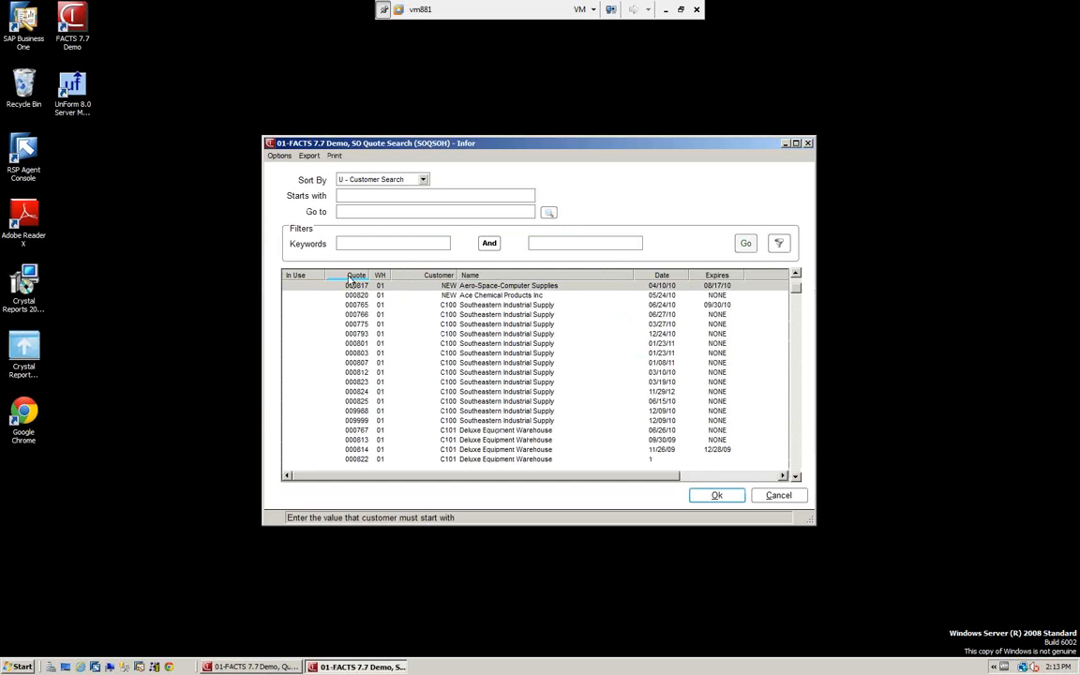
pyautogui.click(355, 296)
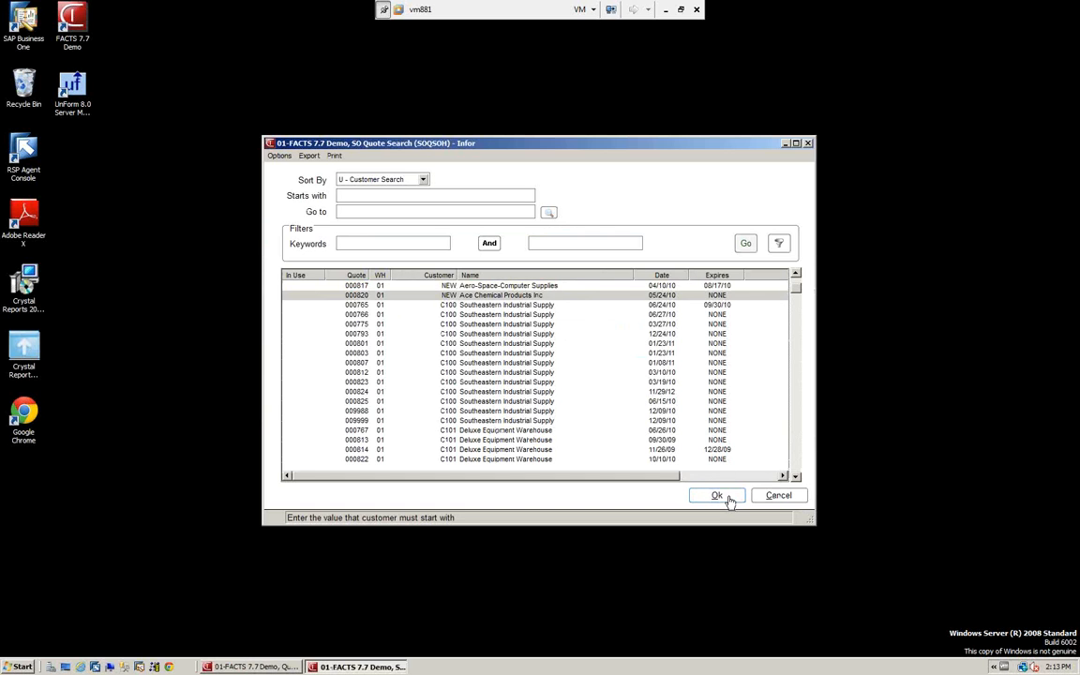
pyautogui.click(720, 496)
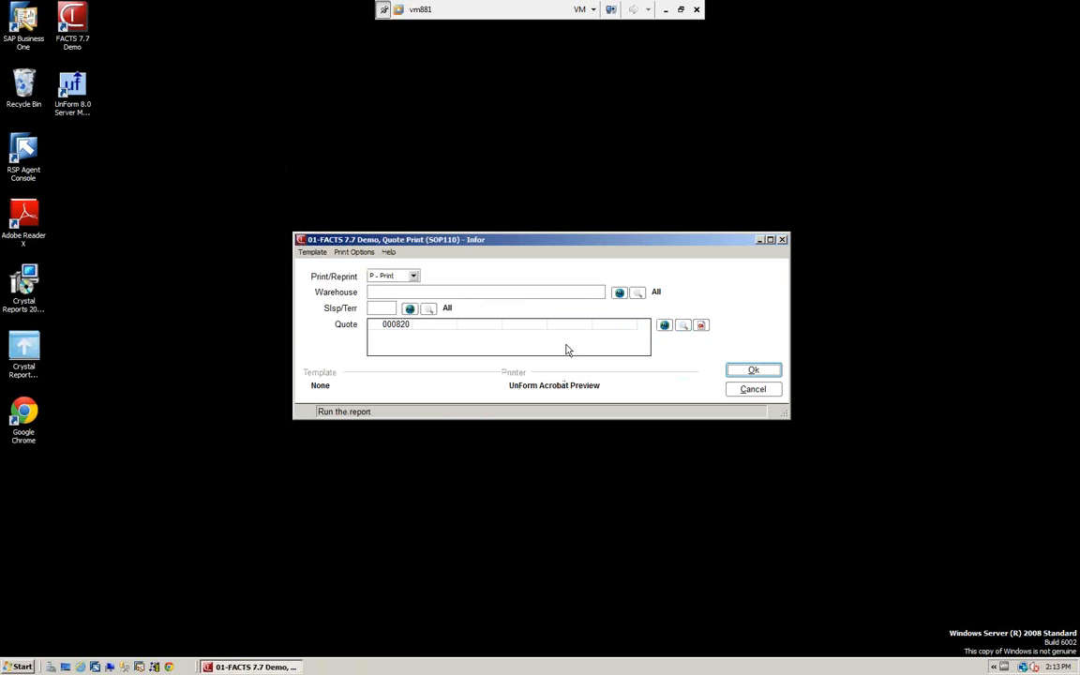
pyautogui.click(756, 394)
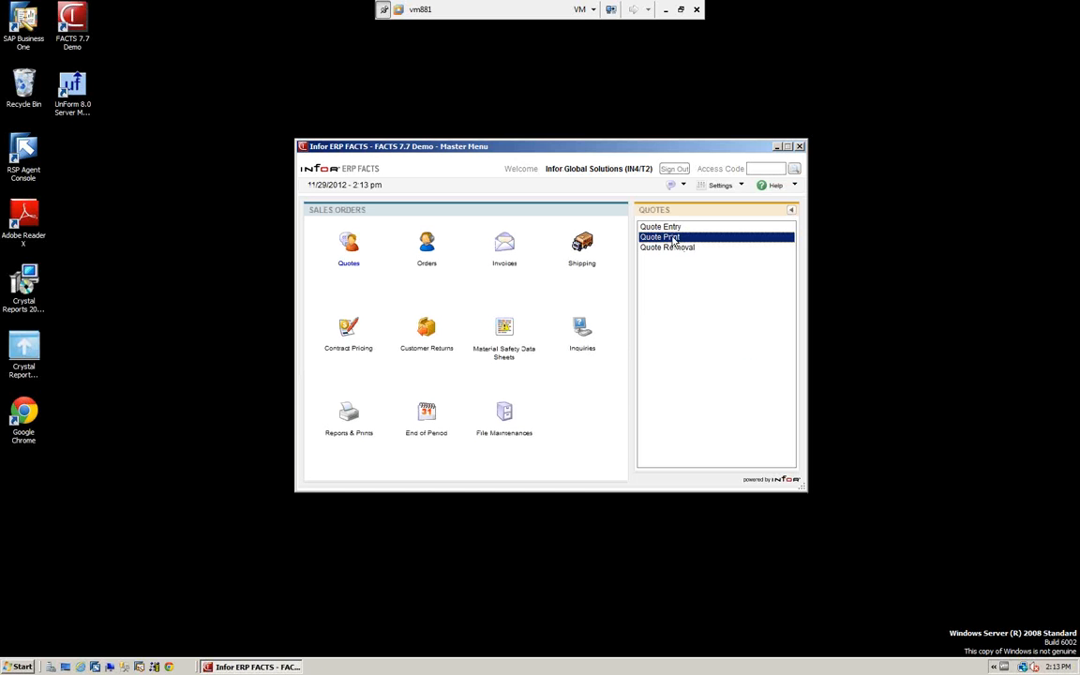
# Open Quote Removal, review its status and cutoff date criteria, and cancel without removing any quotes
pyautogui.click(669, 248)
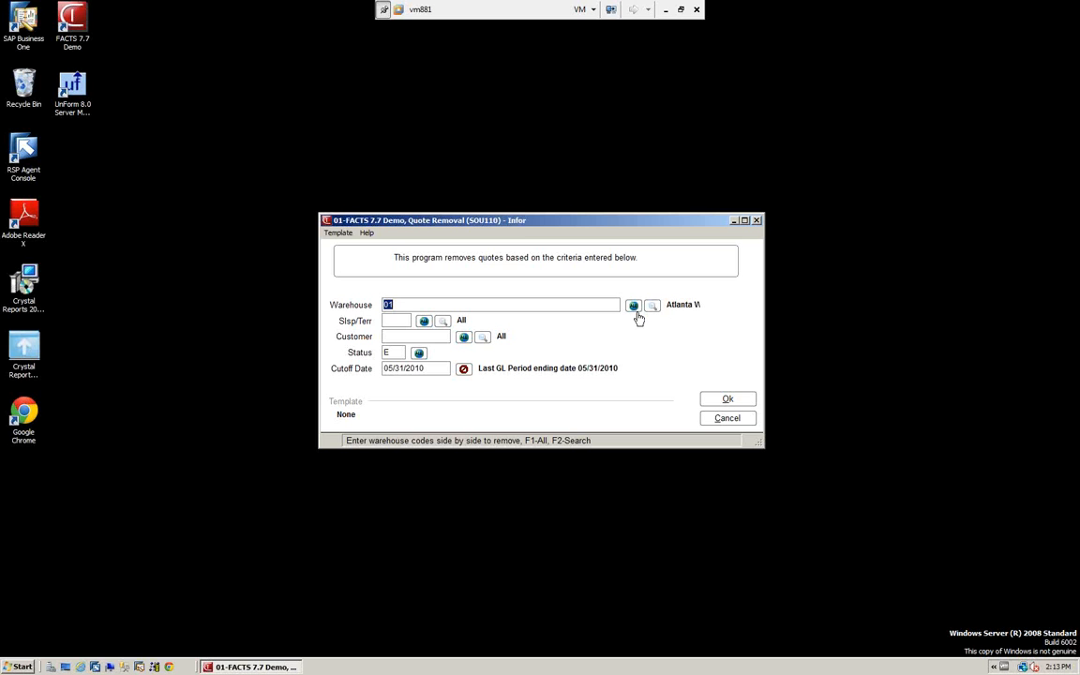
pyautogui.click(401, 353)
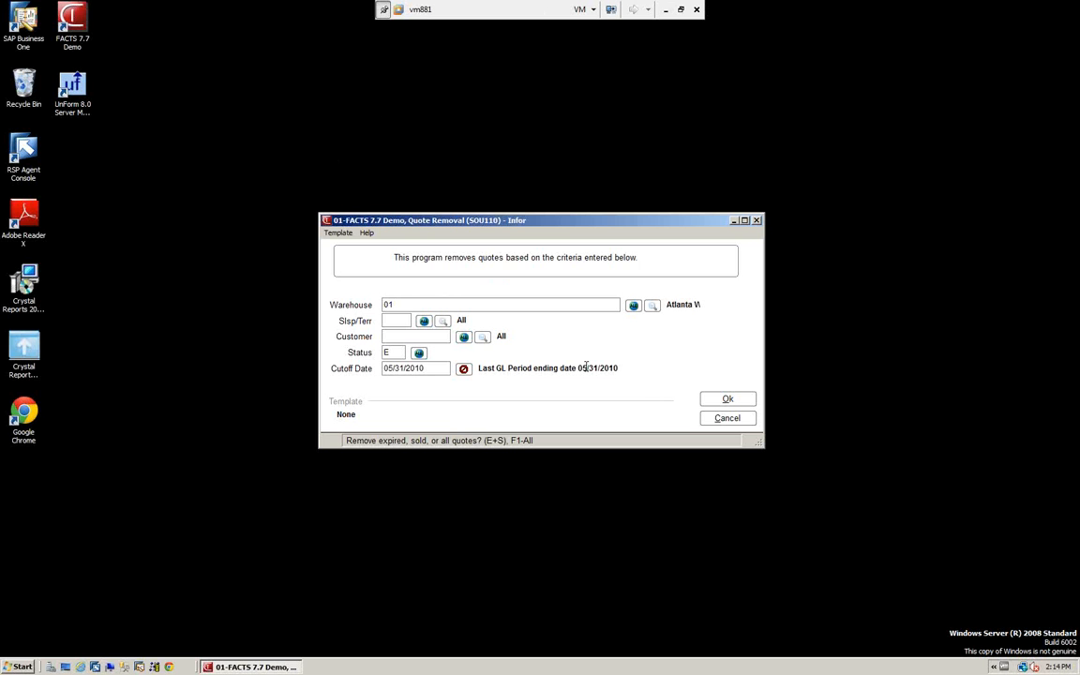
pyautogui.click(725, 418)
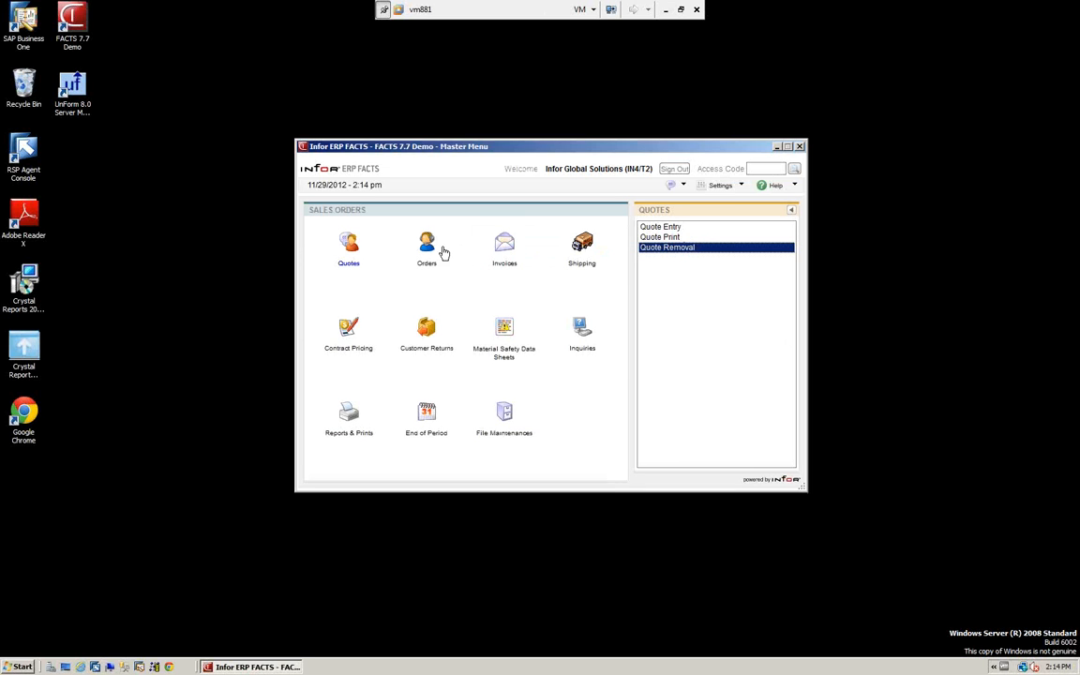
# Open sales Order Entry and look through its document, view and help commands
pyautogui.click(428, 251)
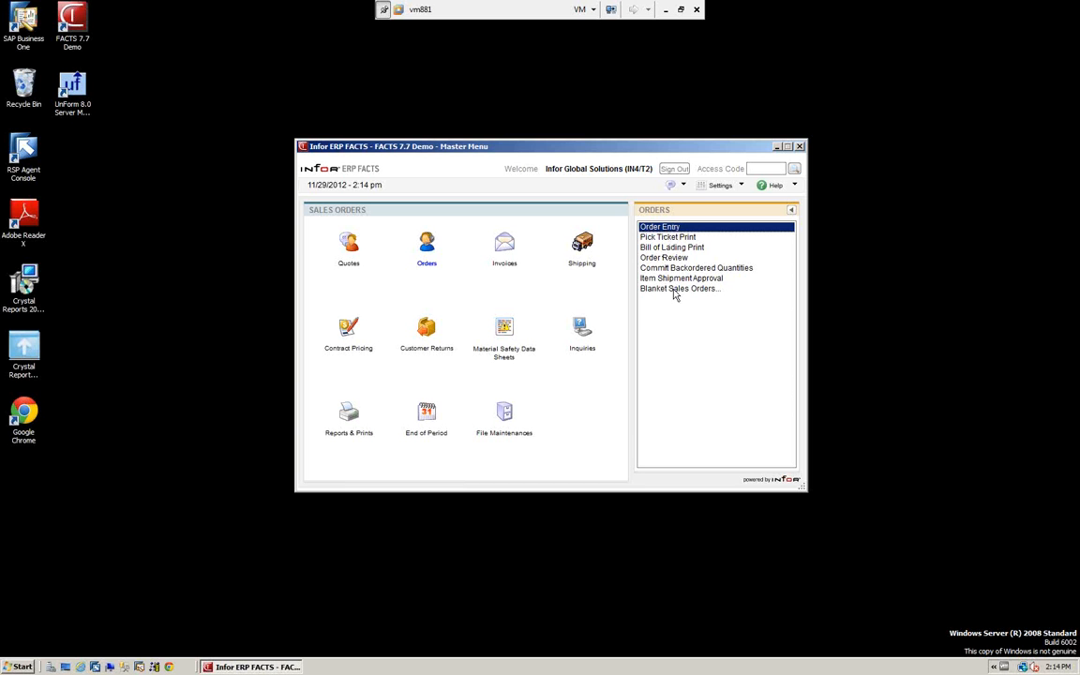
pyautogui.doubleClick(656, 230)
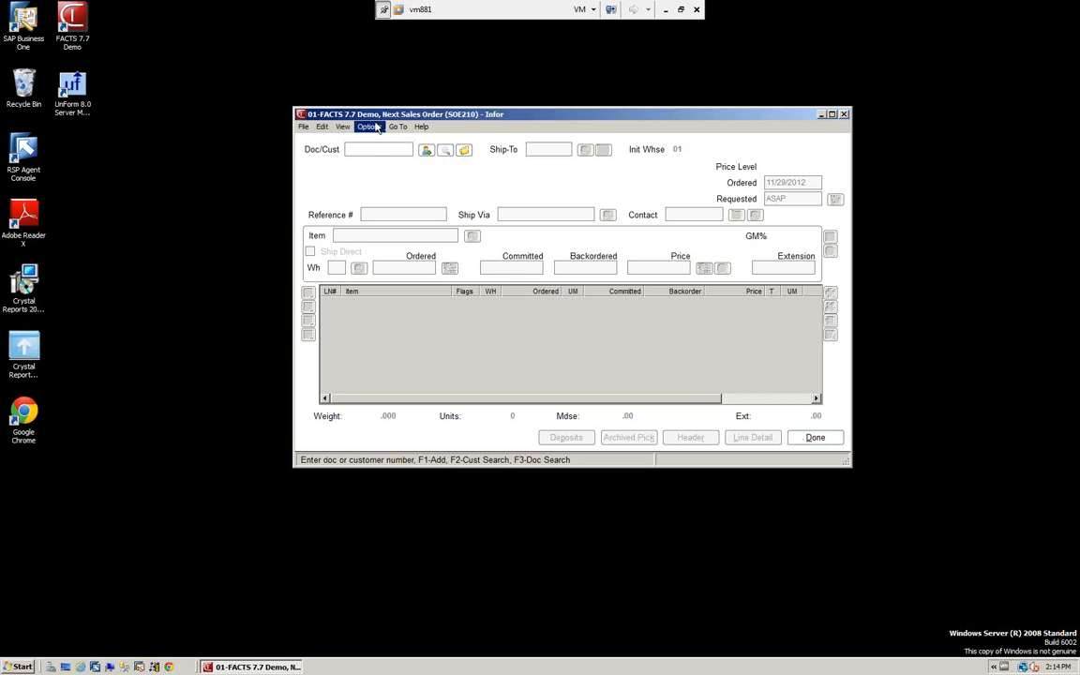
pyautogui.click(304, 126)
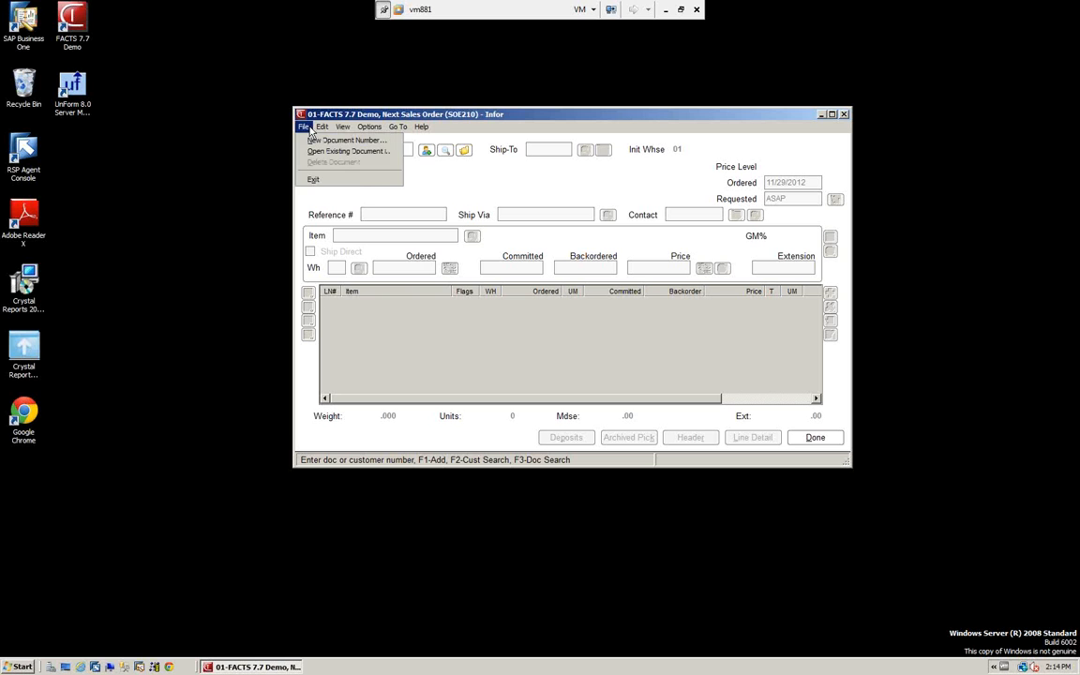
pyautogui.moveTo(343, 129)
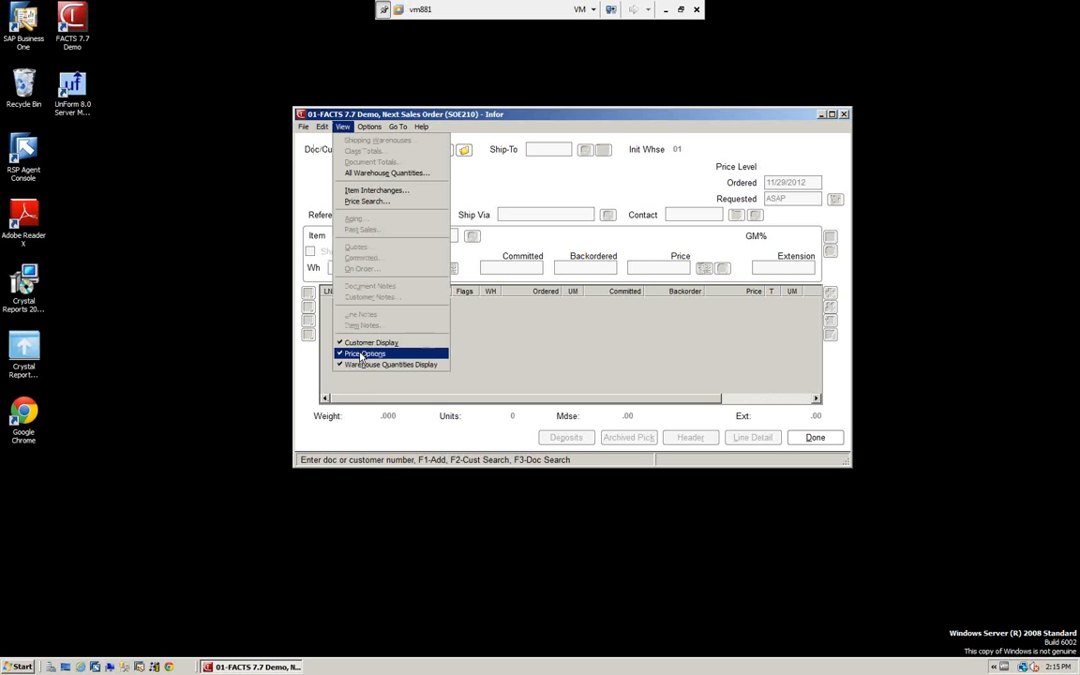
pyautogui.press('Escape')
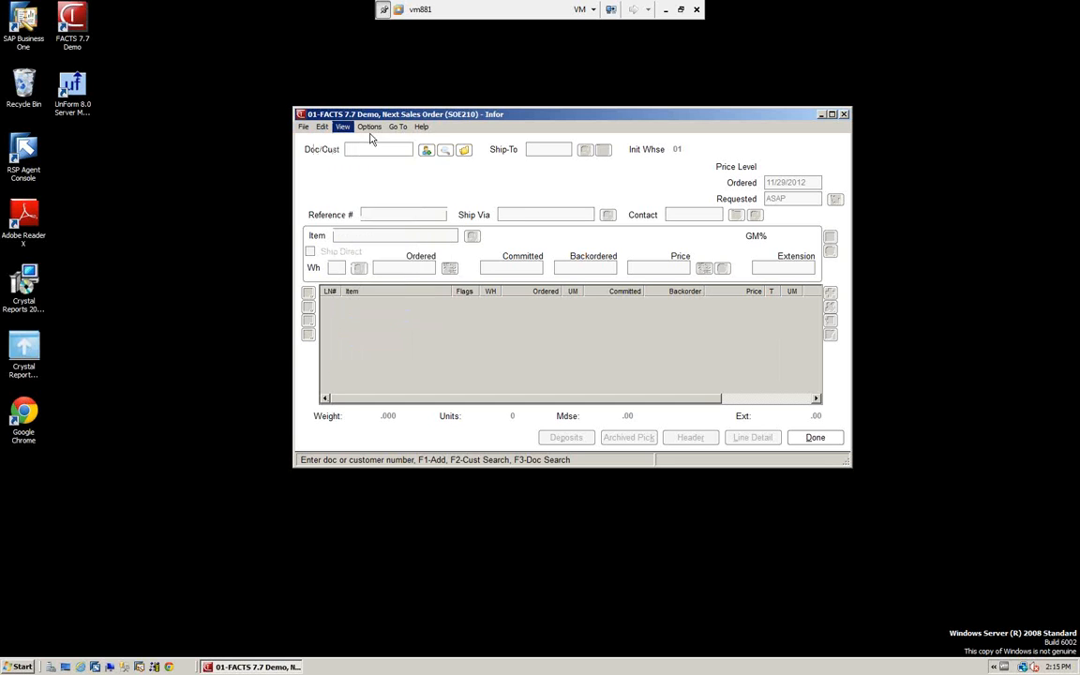
pyautogui.moveTo(396, 130)
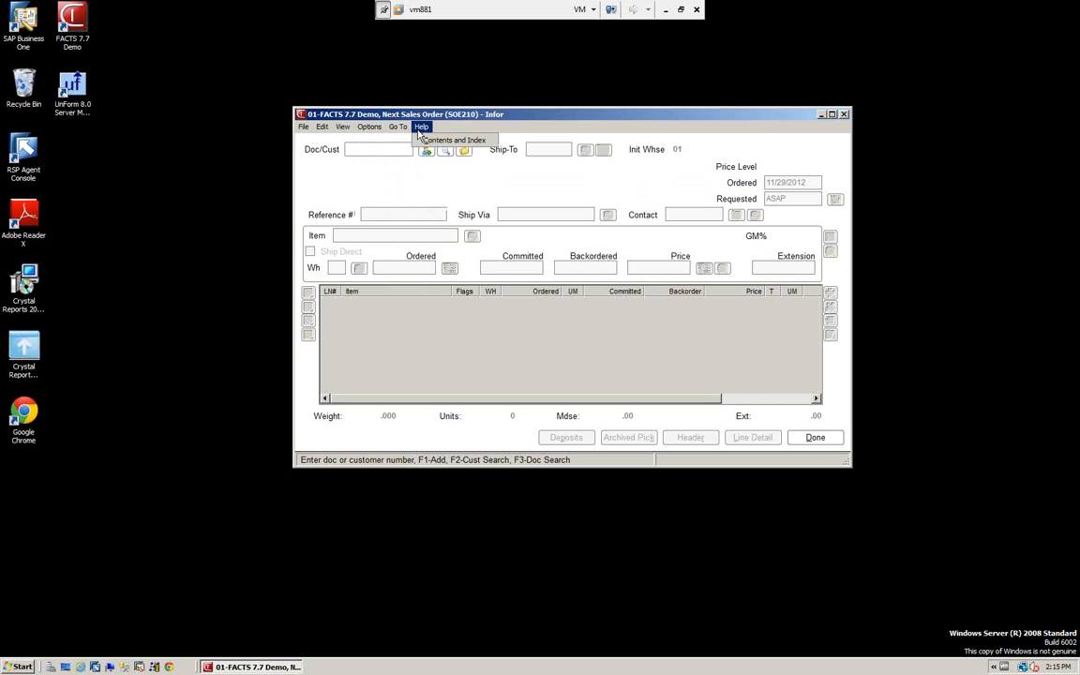
# Search the existing sales documents for the Southeastern Industrial Supply order by its full document number, including the leading zeros
pyautogui.click(391, 184)
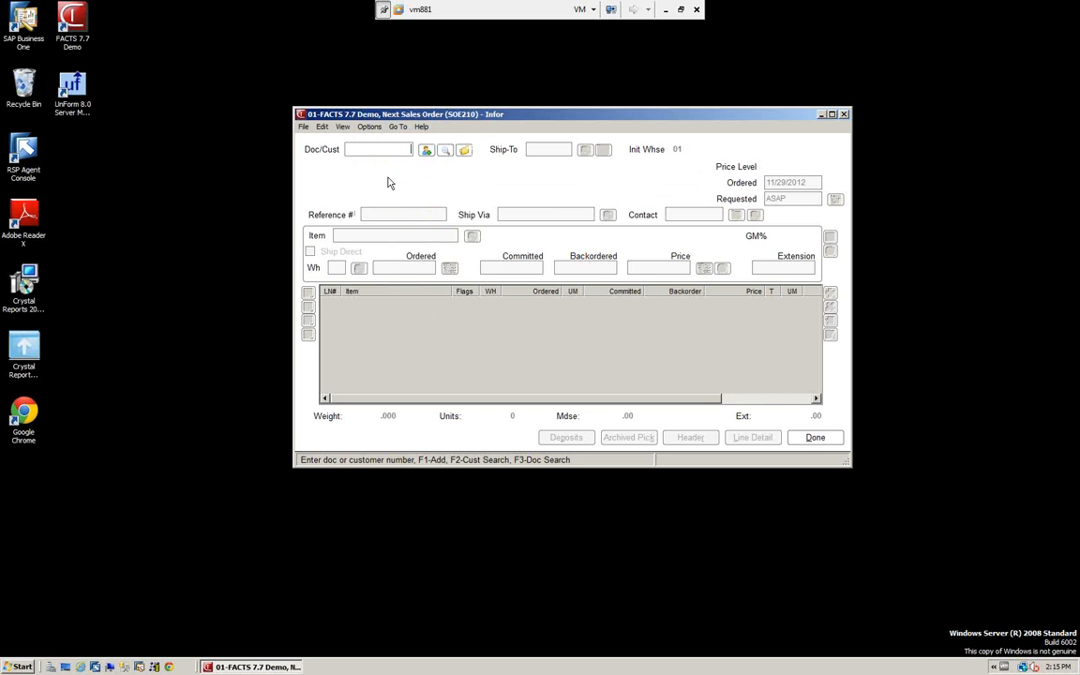
pyautogui.click(464, 152)
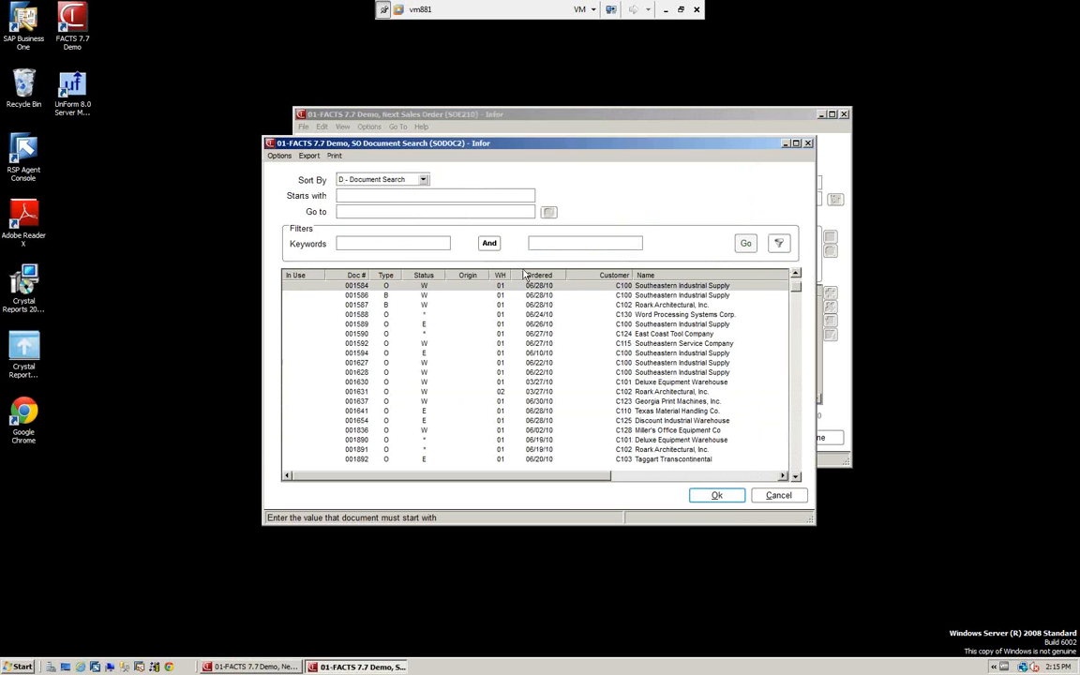
pyautogui.write('1910')
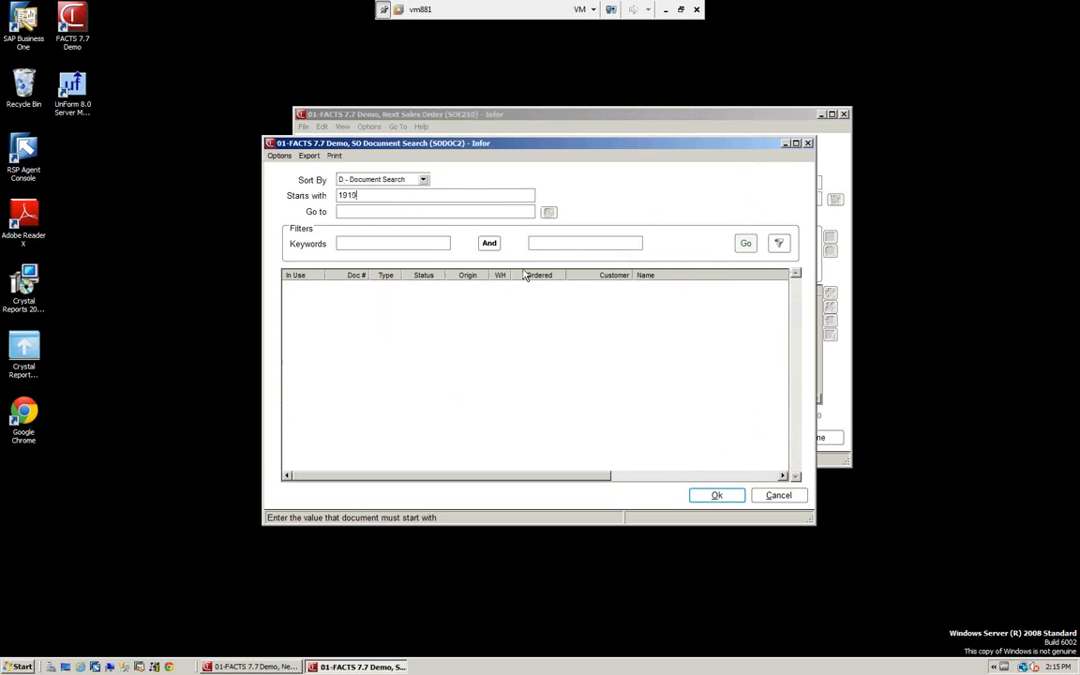
pyautogui.press('BackSpace')
pyautogui.press('BackSpace')
pyautogui.press('BackSpace')
pyautogui.press('BackSpace')
pyautogui.write('00')
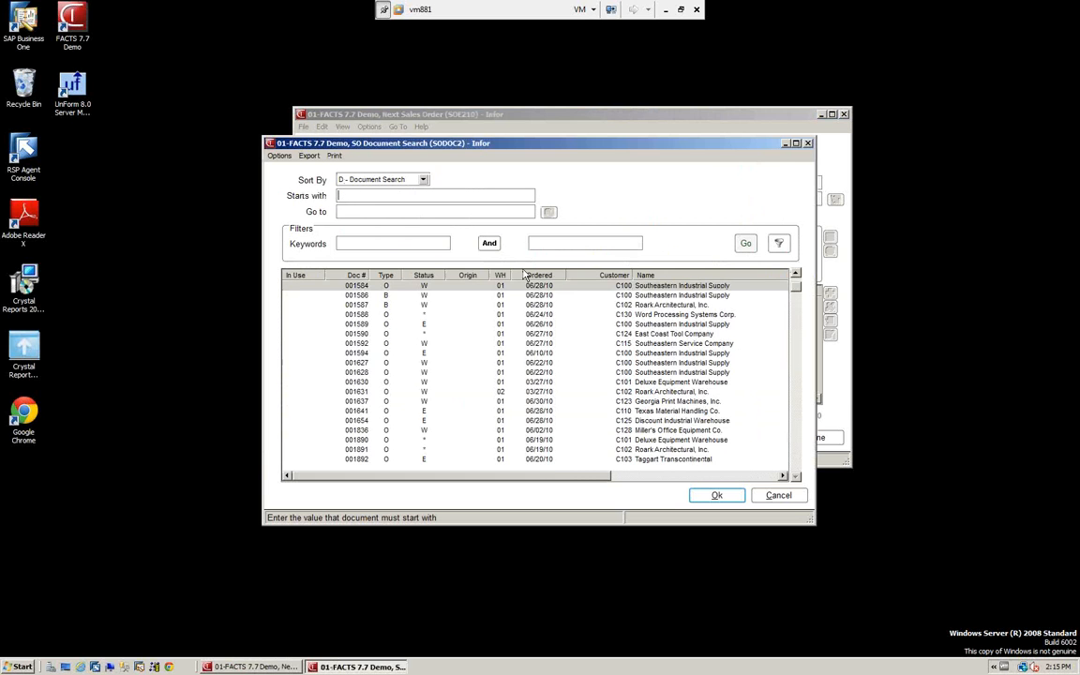
pyautogui.write('1910')
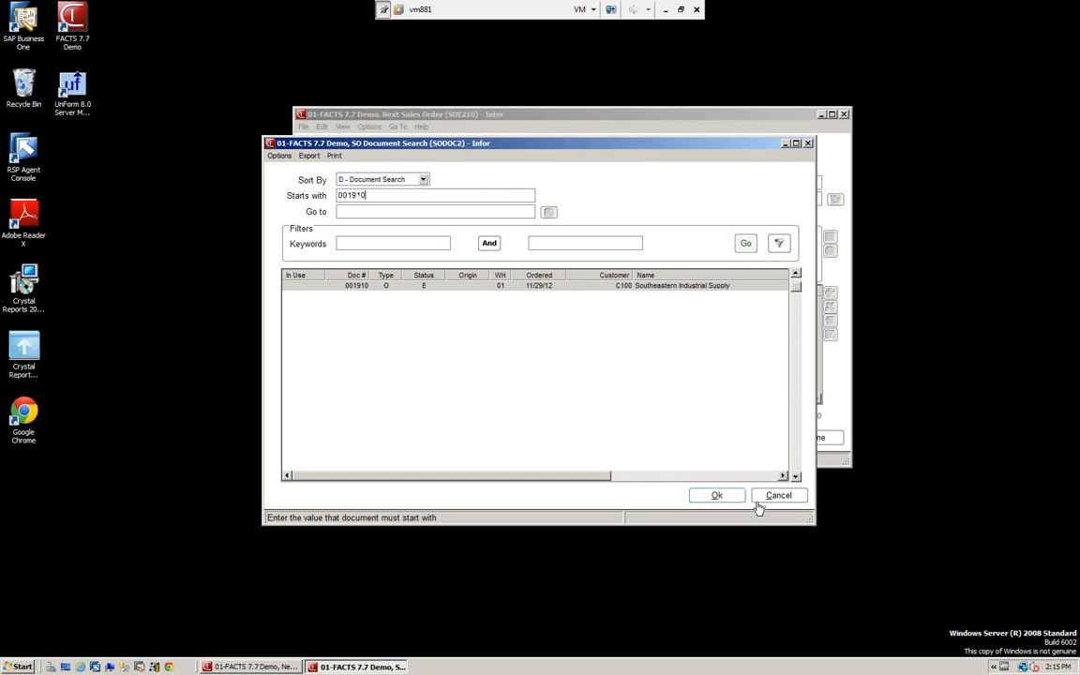
# Review the document search's sort orders and options, keep Document Search, and open the Southeastern Industrial Supply order
pyautogui.click(424, 180)
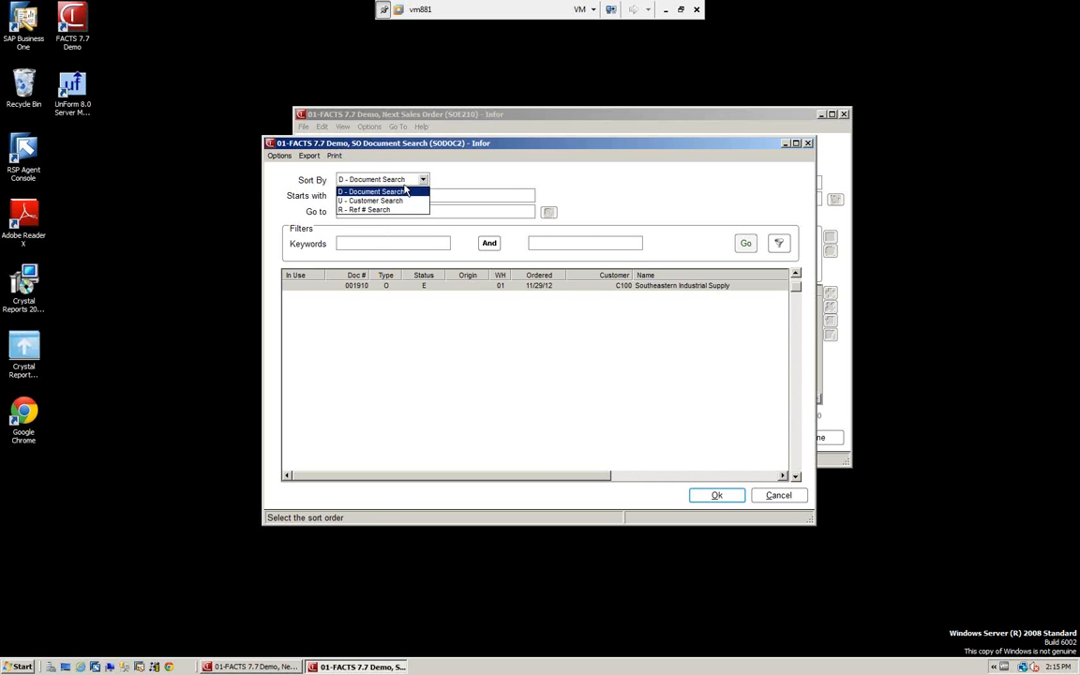
pyautogui.click(409, 189)
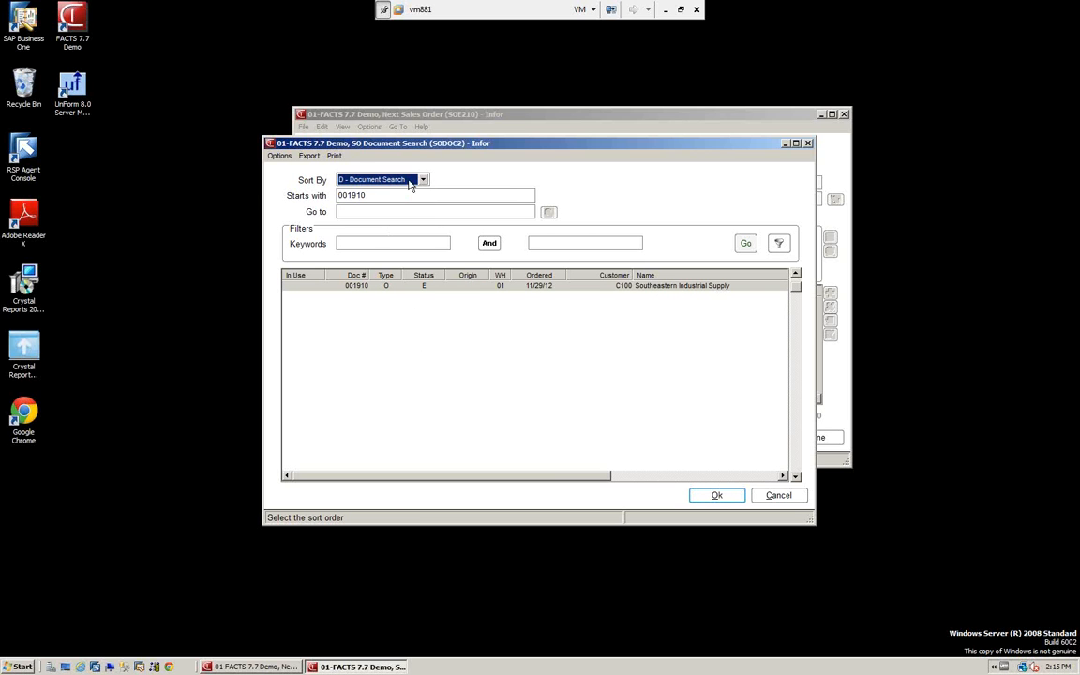
pyautogui.click(278, 156)
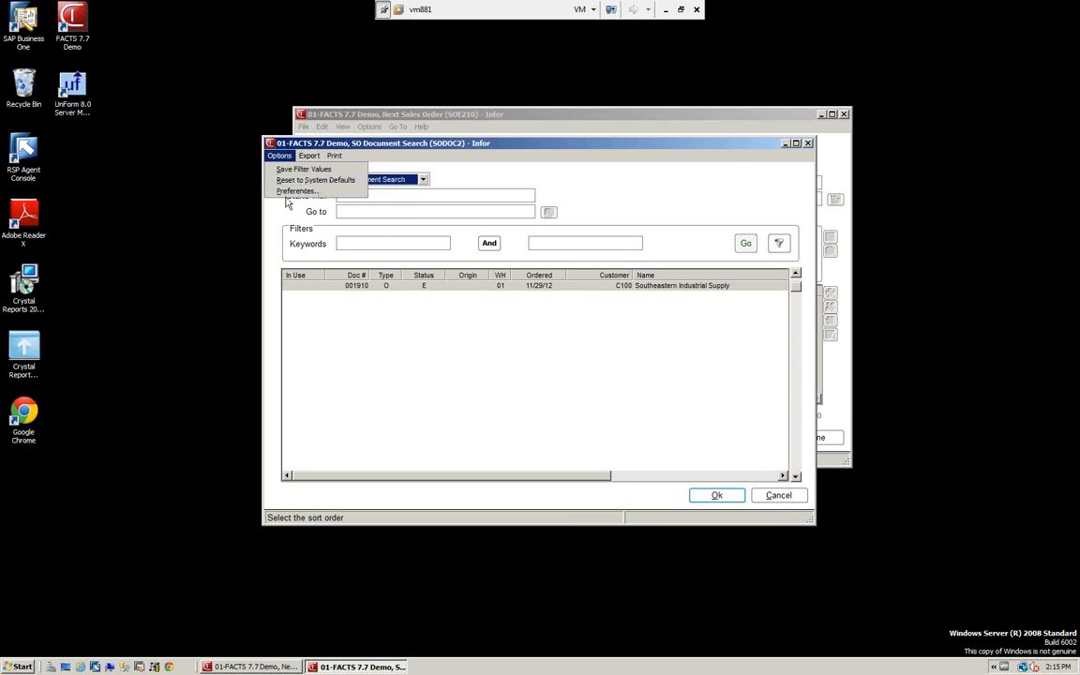
pyautogui.click(456, 176)
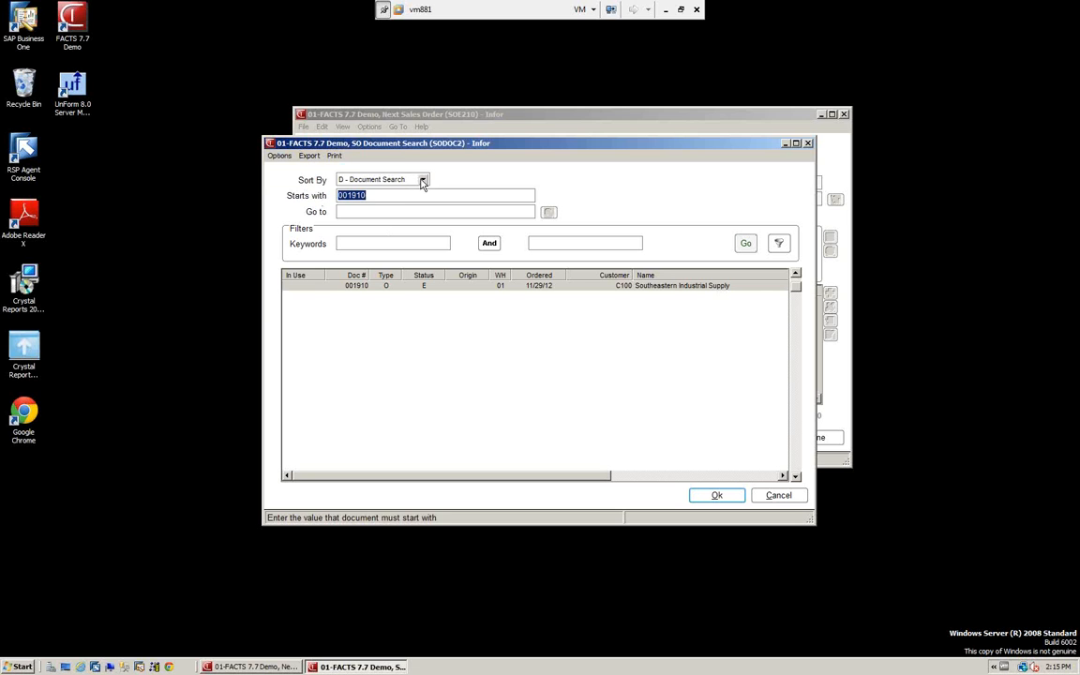
pyautogui.click(424, 180)
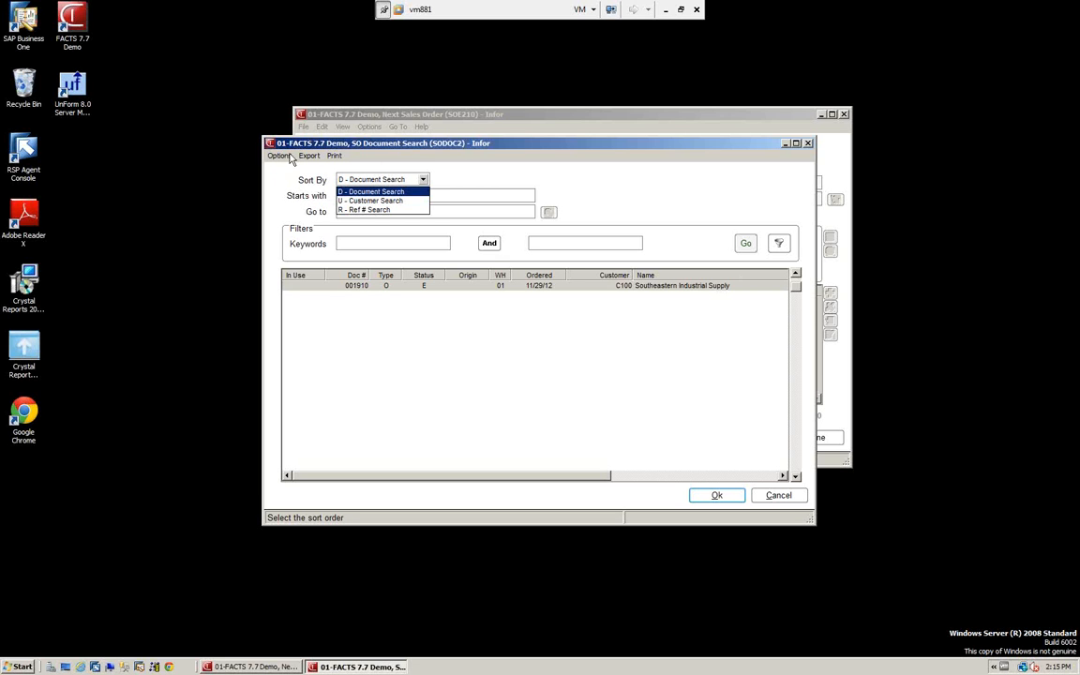
pyautogui.click(349, 289)
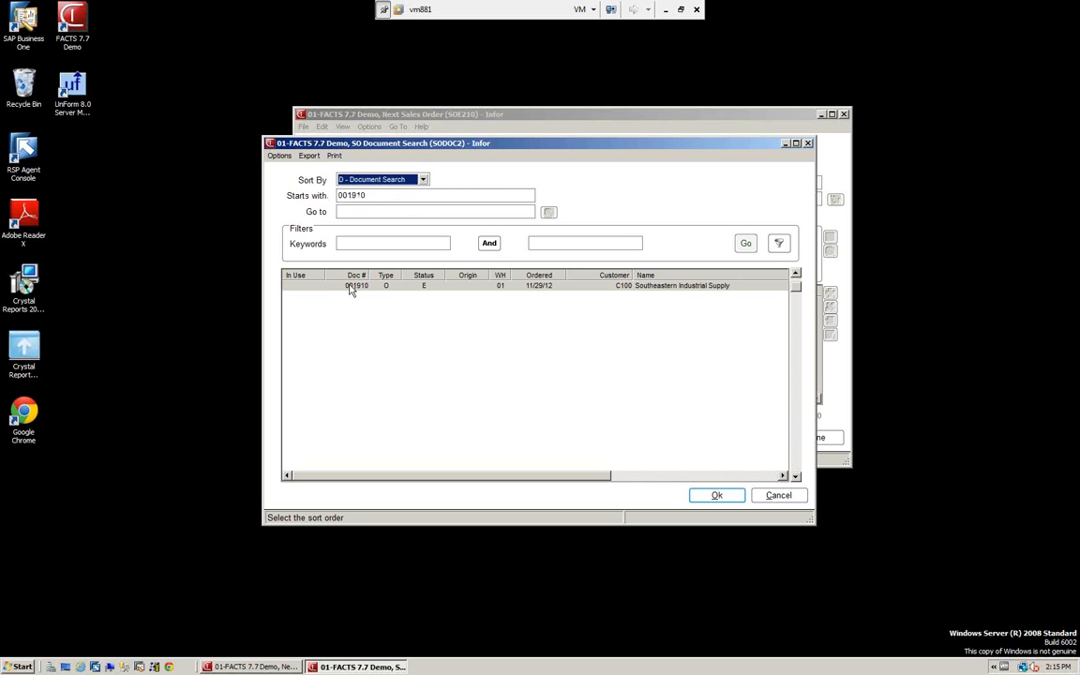
pyautogui.click(717, 497)
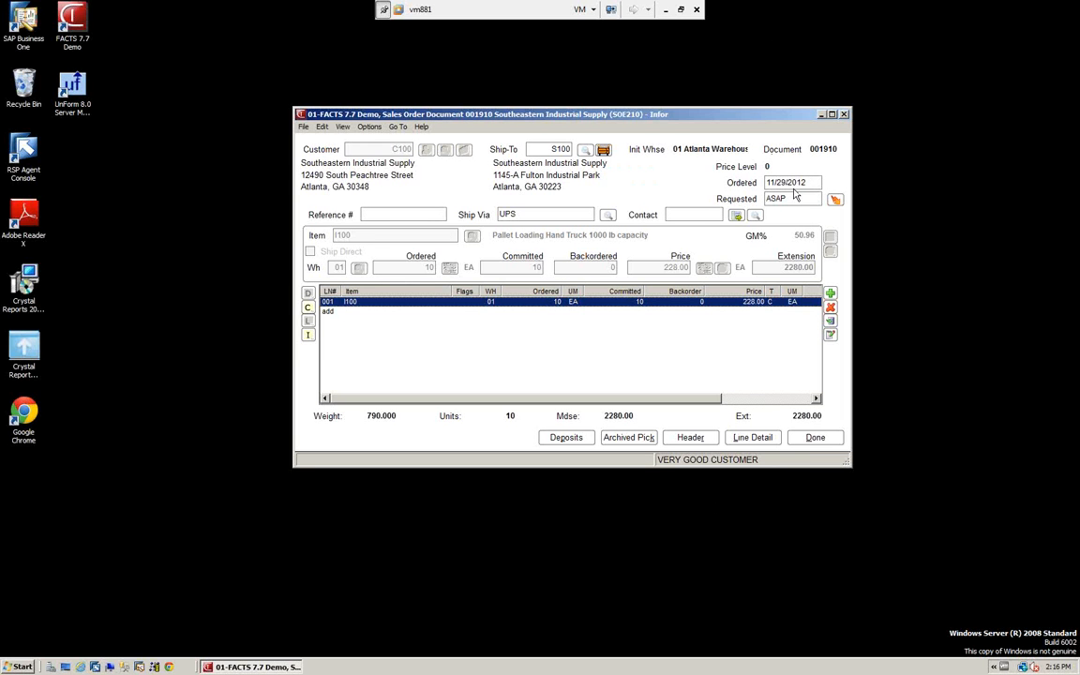
# Set the order's ordered date to 06/15/2010, keeping UPS as the ship via and the reference and contact blank
pyautogui.moveTo(811, 183); pyautogui.dragTo(749, 190)
pyautogui.write('061510')
pyautogui.press('Tab')
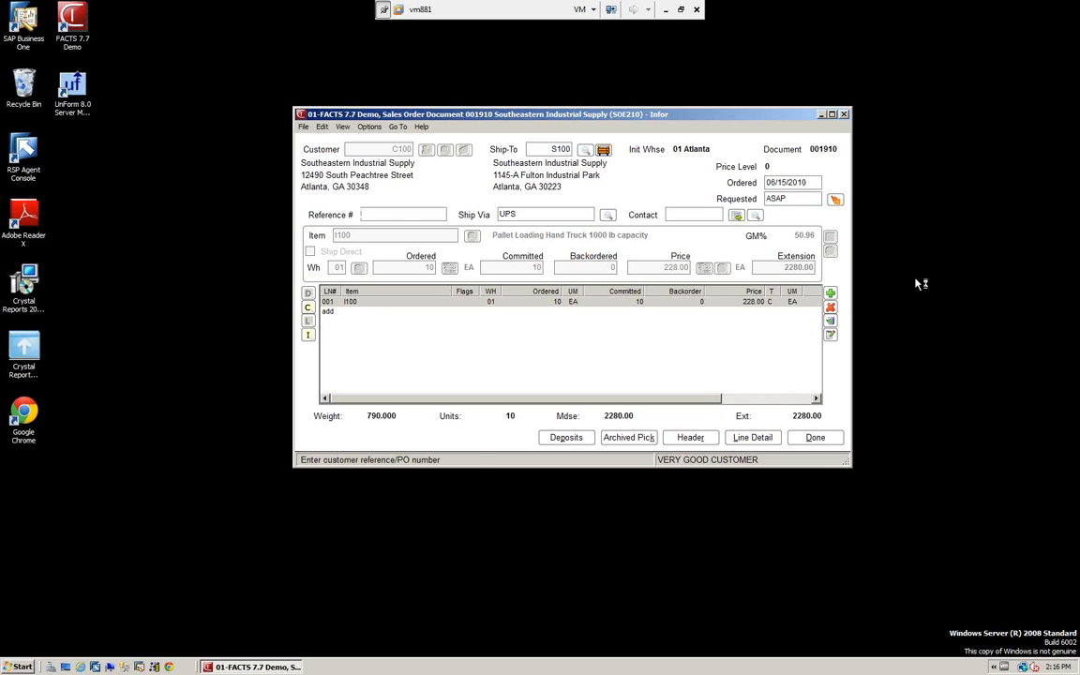
pyautogui.press('Tab')
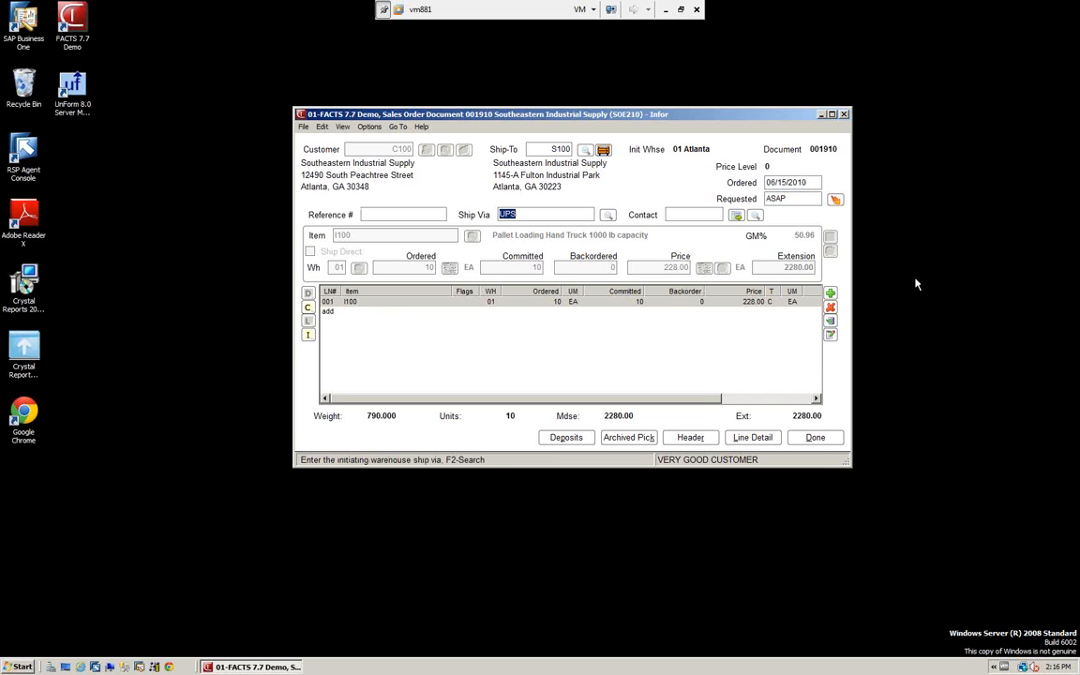
pyautogui.press('Tab')
pyautogui.press('Tab')
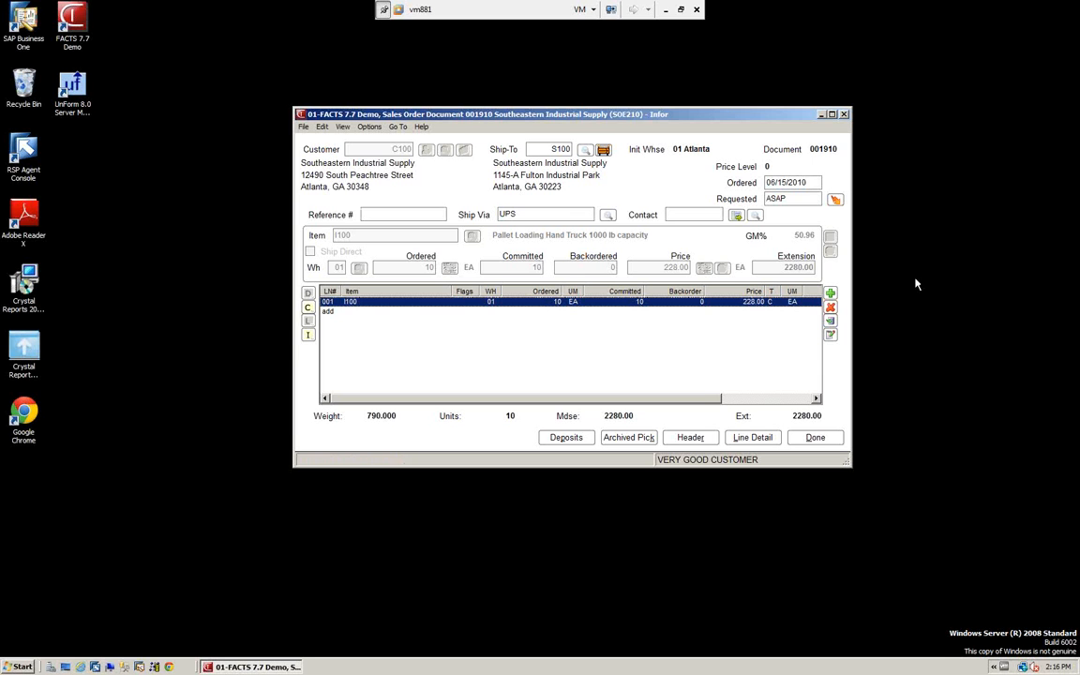
# Add an order line for item I108, Steel Top Work Bench, from the item search and check the available display options
pyautogui.click(831, 298)
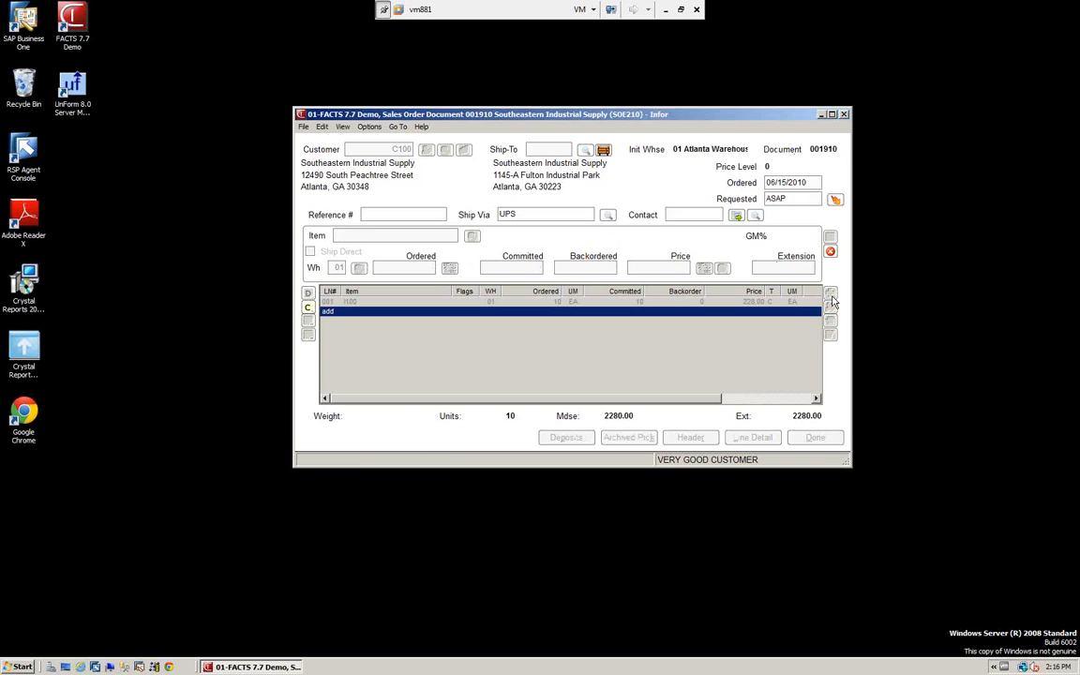
pyautogui.click(472, 237)
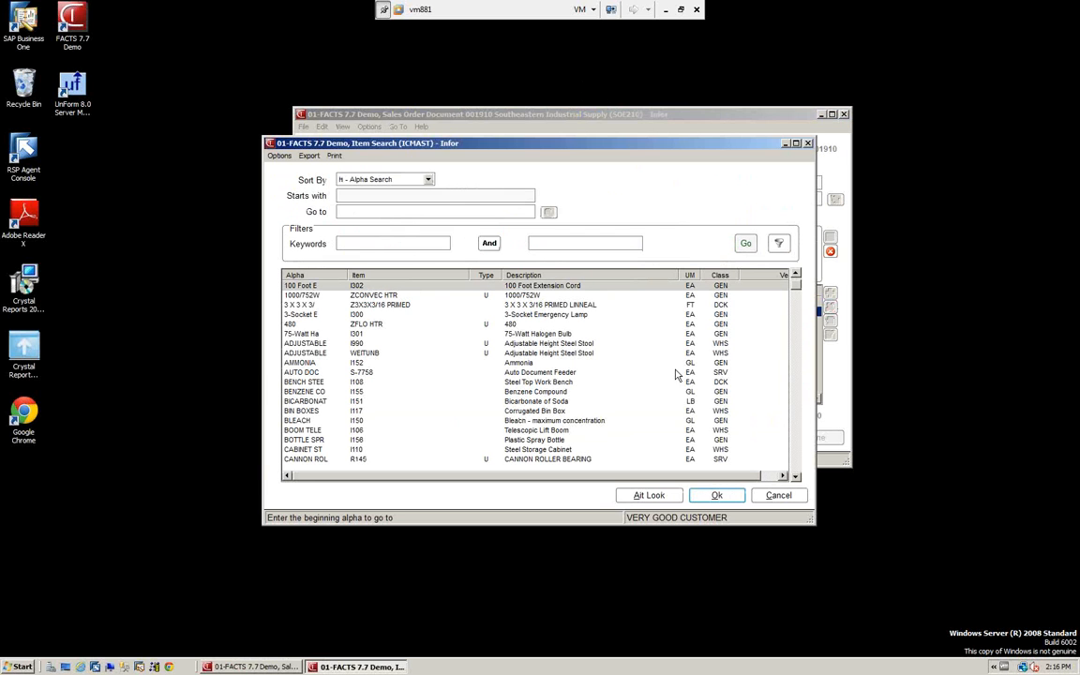
pyautogui.click(309, 383)
pyautogui.click(714, 496)
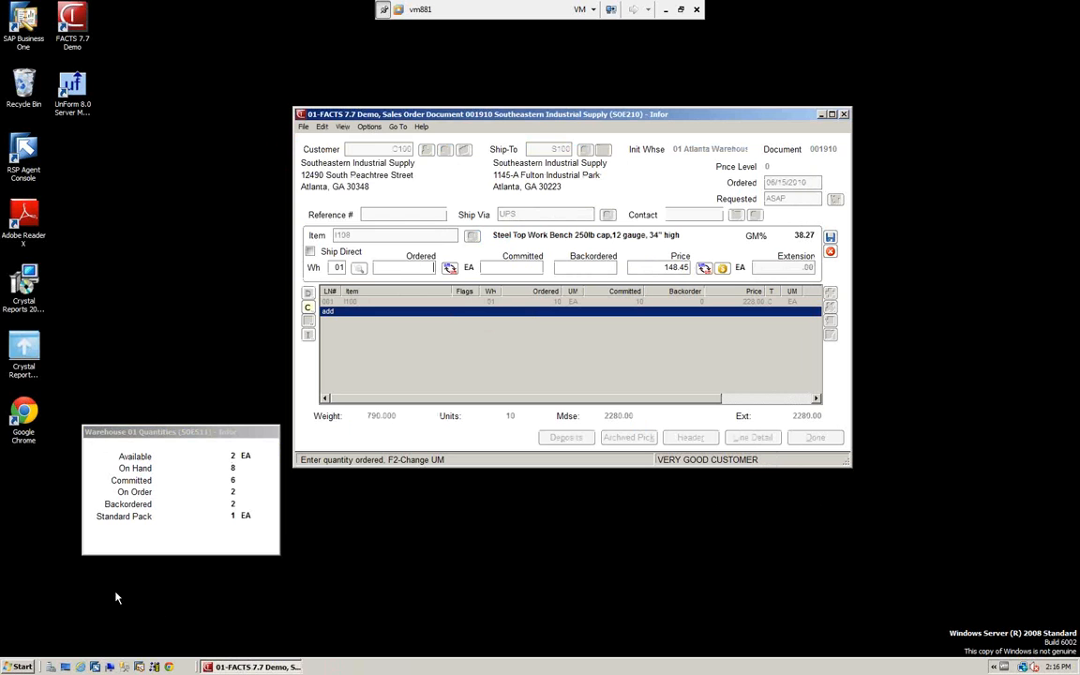
pyautogui.click(343, 127)
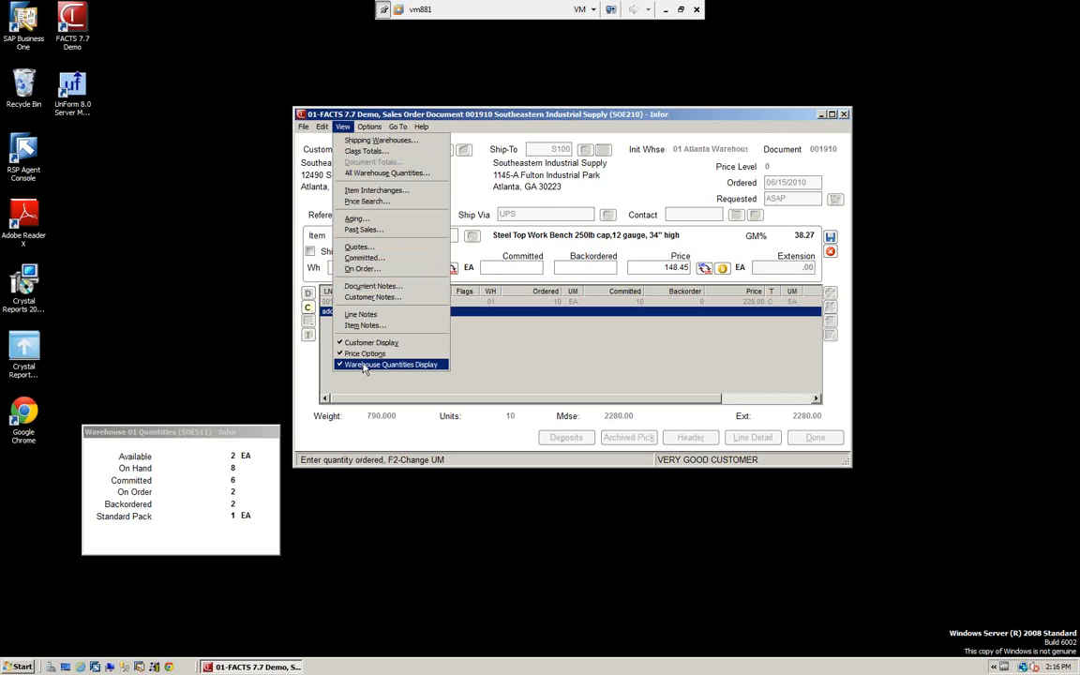
pyautogui.click(222, 333)
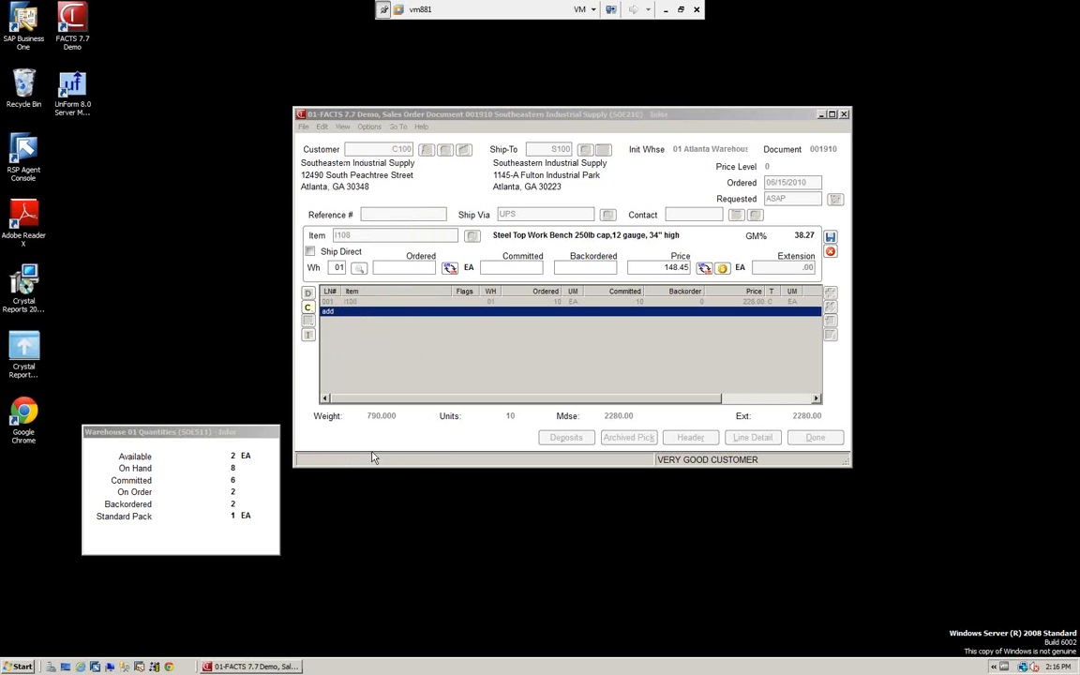
# Enter an ordered quantity of 2 for the work bench, accept the default backorder quantity and price, and save the line
pyautogui.click(425, 267)
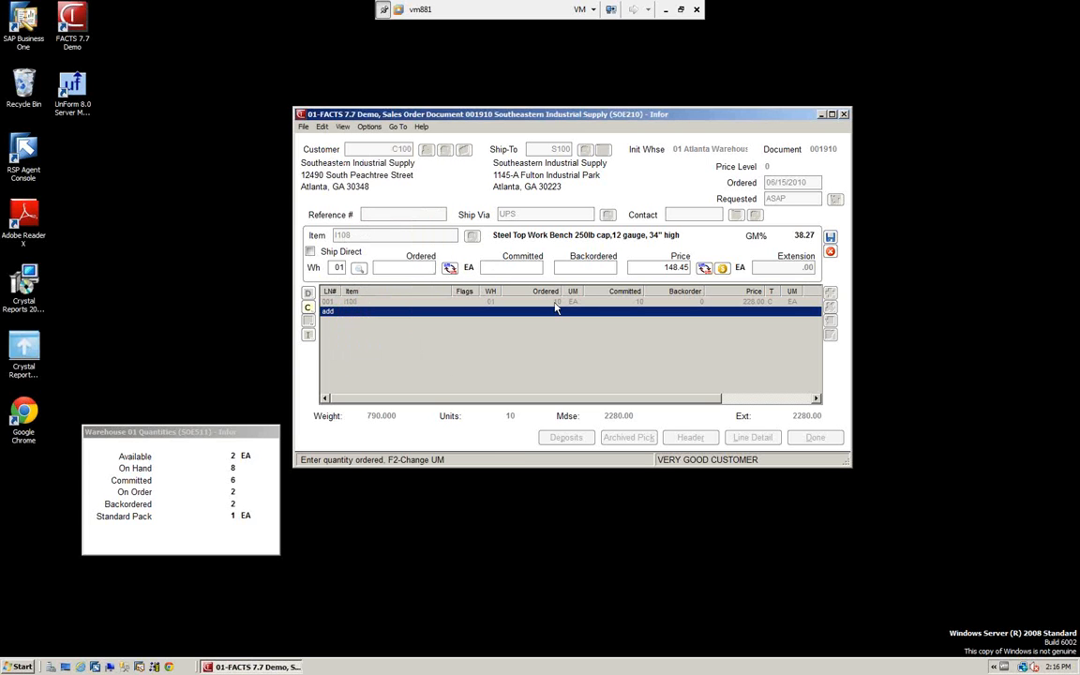
pyautogui.write('2')
pyautogui.press('Return')
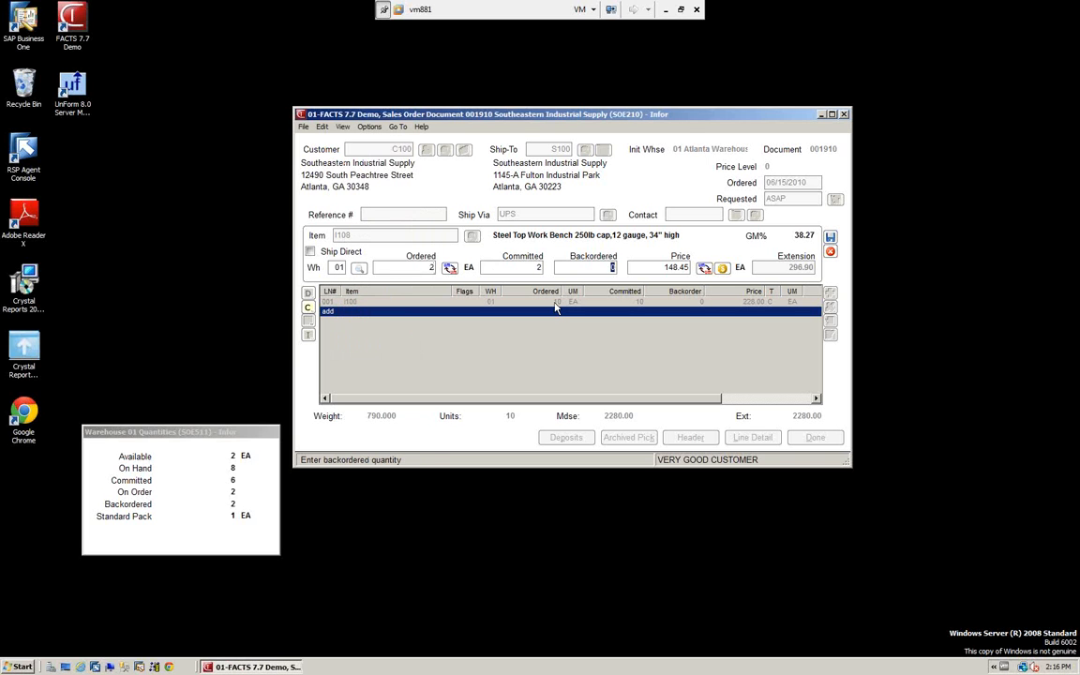
pyautogui.press('Return')
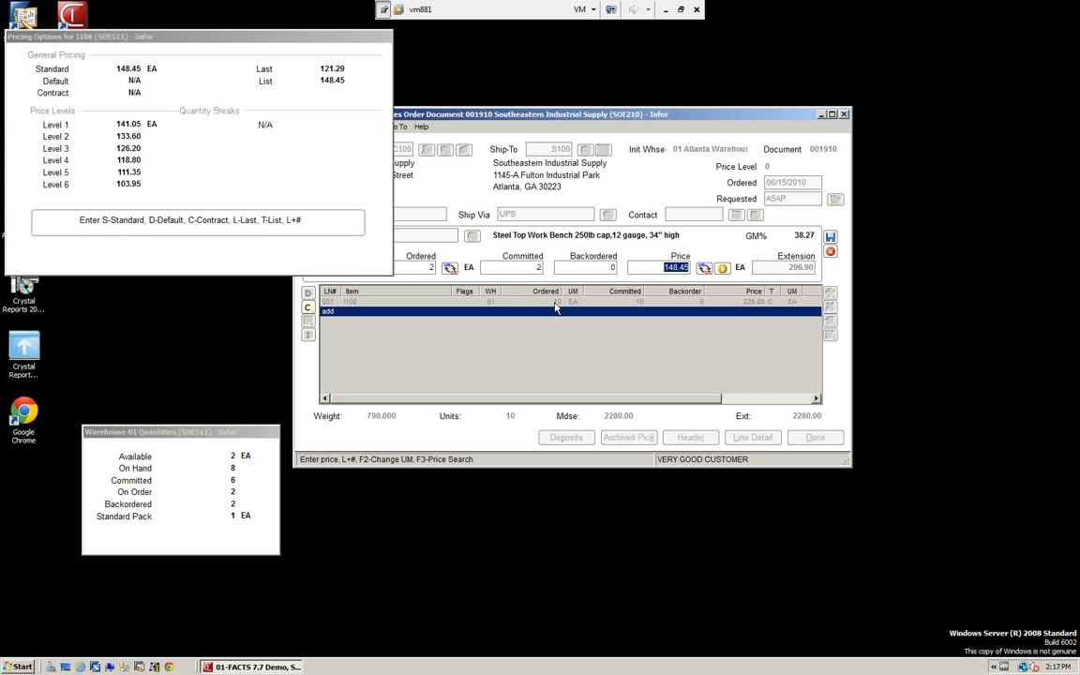
pyautogui.press('Return')
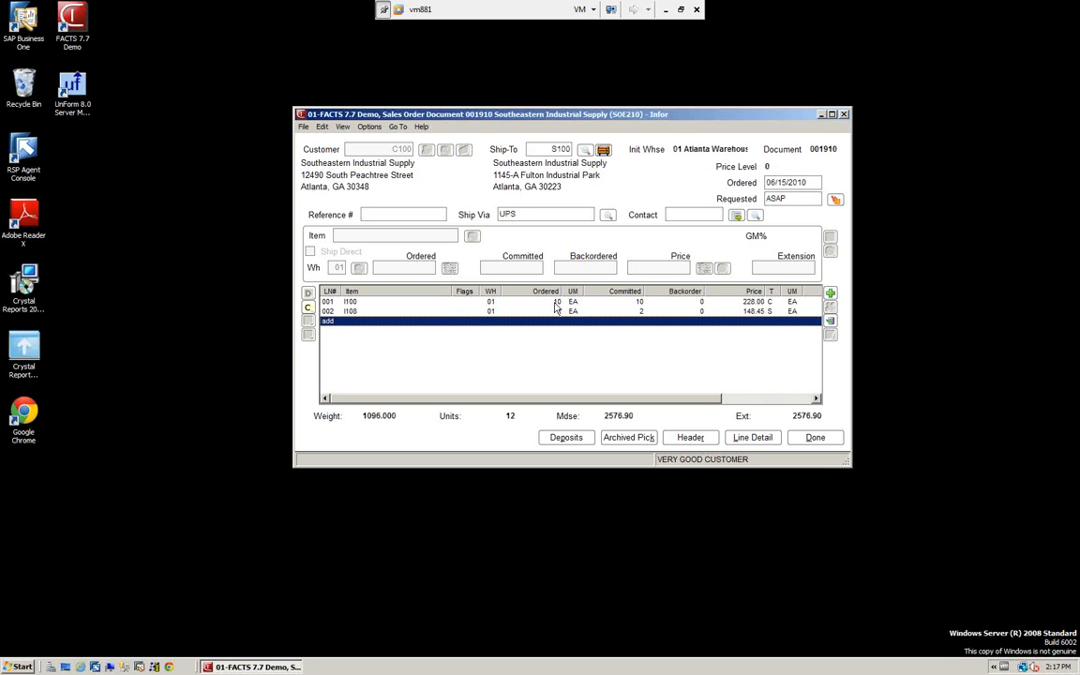
# Review the order's header detail, covering both its main settings and its codes, and return to the order
pyautogui.click(691, 438)
pyautogui.click(692, 438)
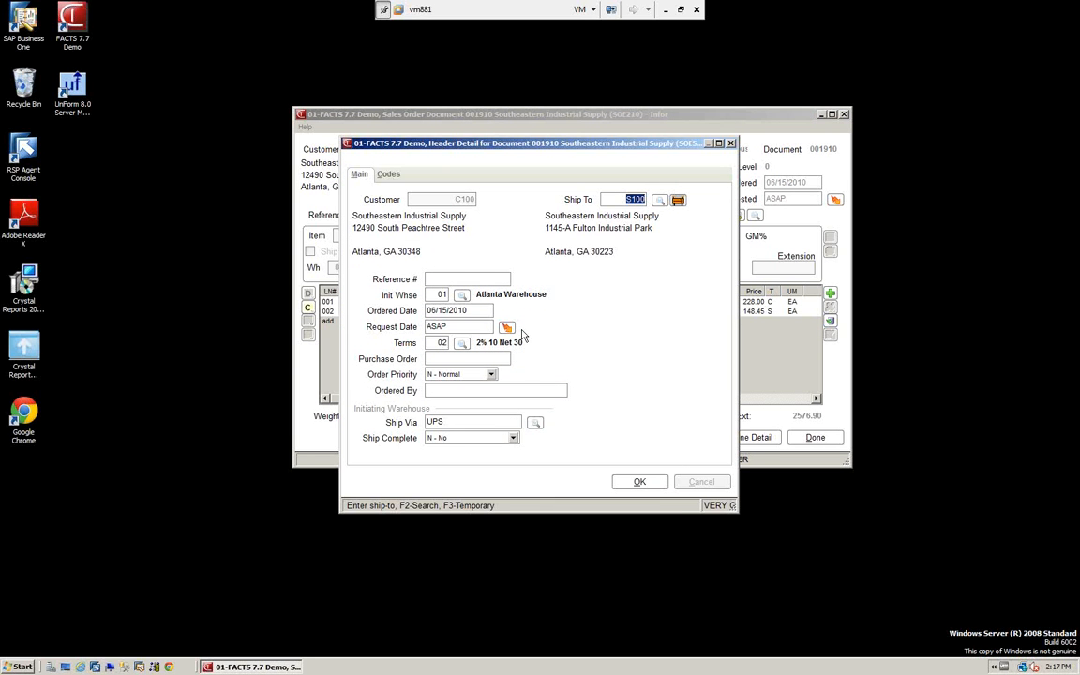
pyautogui.click(389, 175)
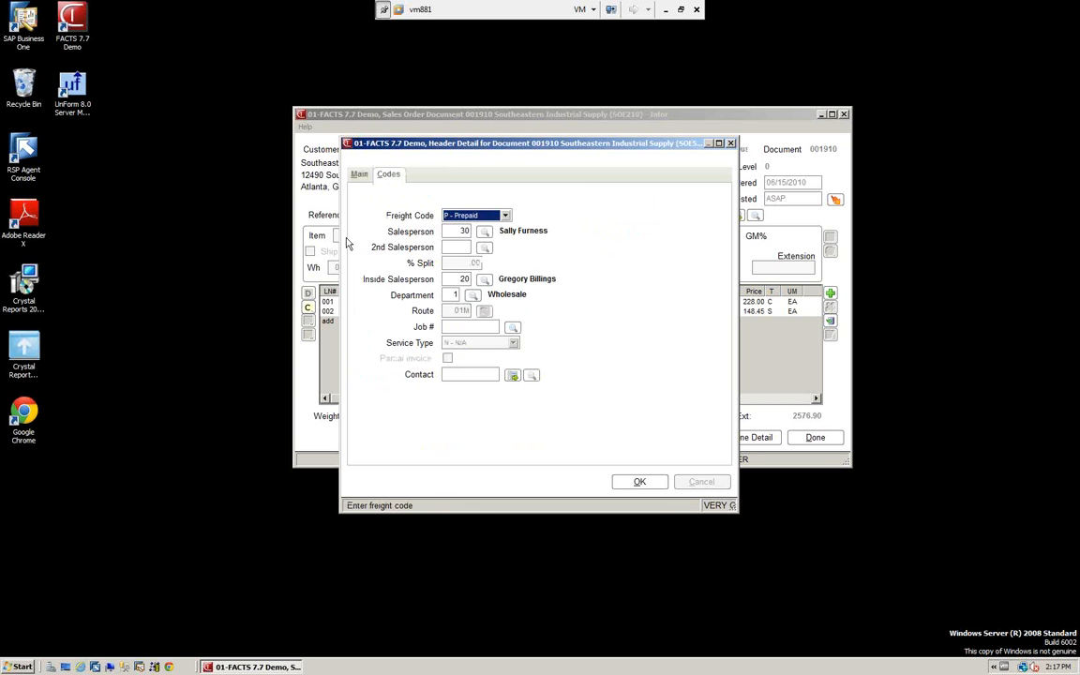
pyautogui.click(639, 482)
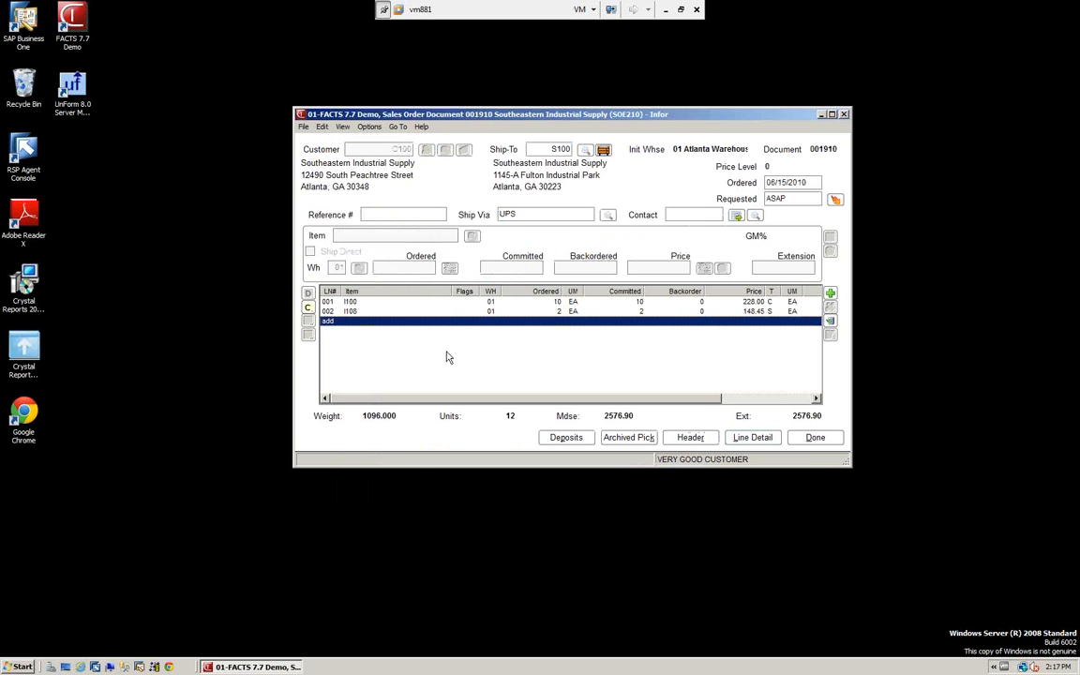
# Review the line detail of item I108, including quantities, shipping and costing, and save it without edits
pyautogui.click(356, 311)
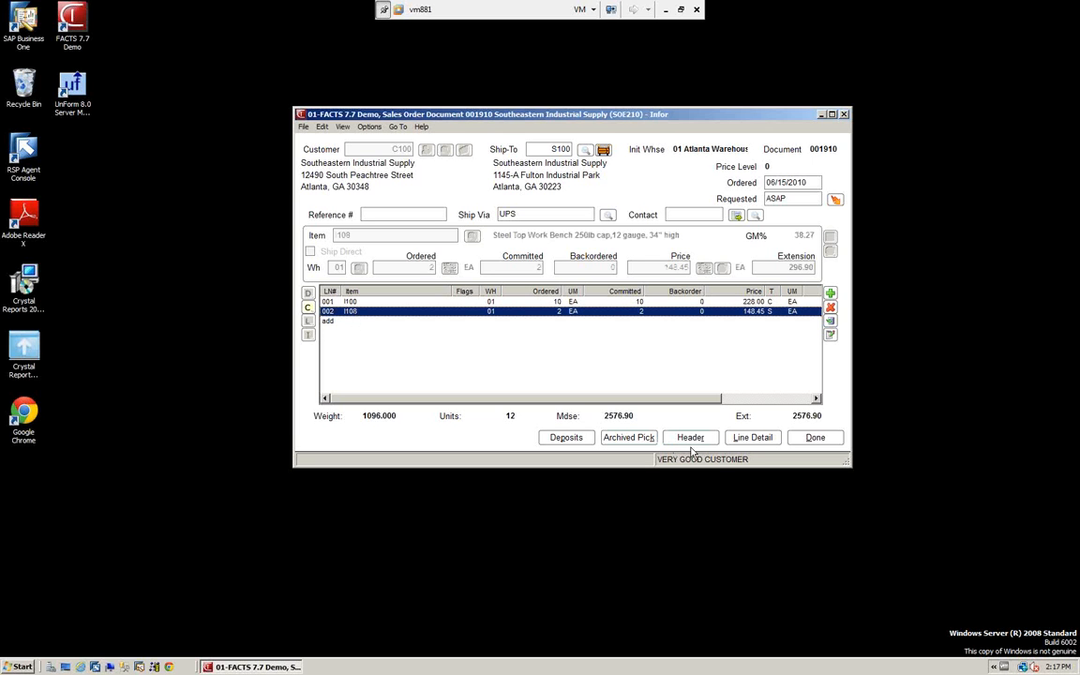
pyautogui.click(751, 437)
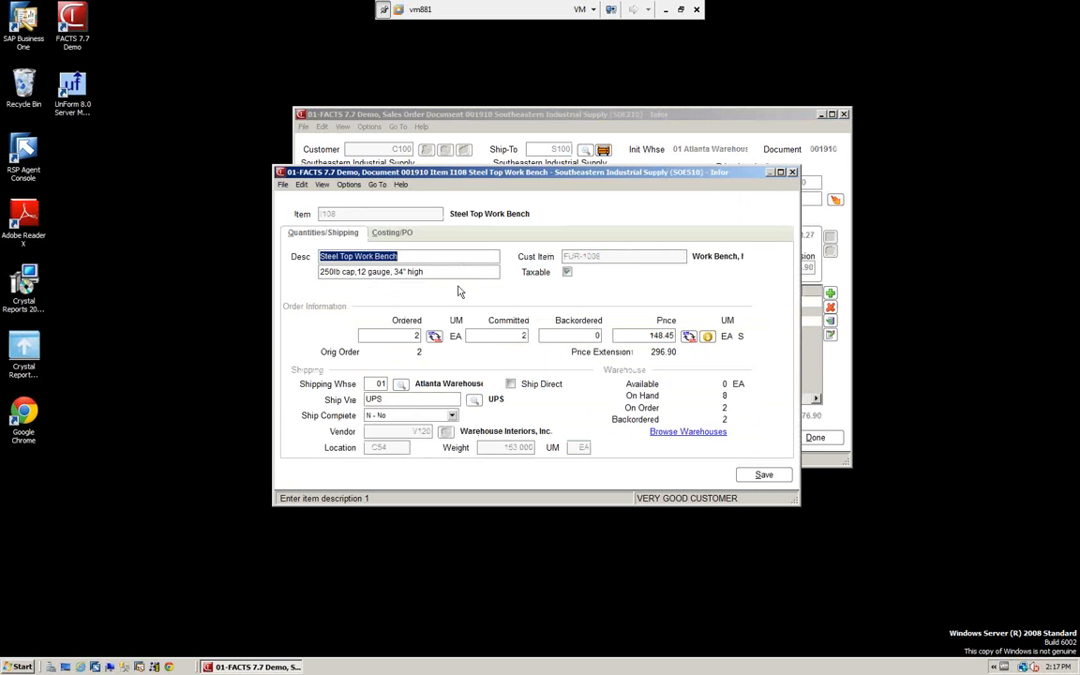
pyautogui.click(389, 233)
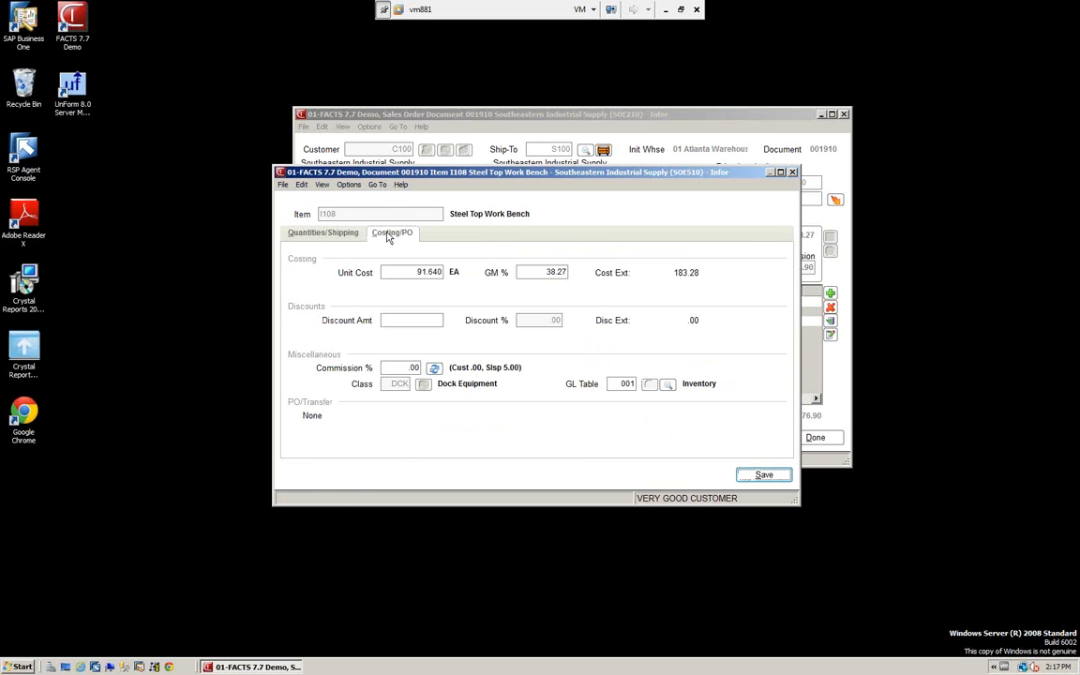
pyautogui.click(330, 233)
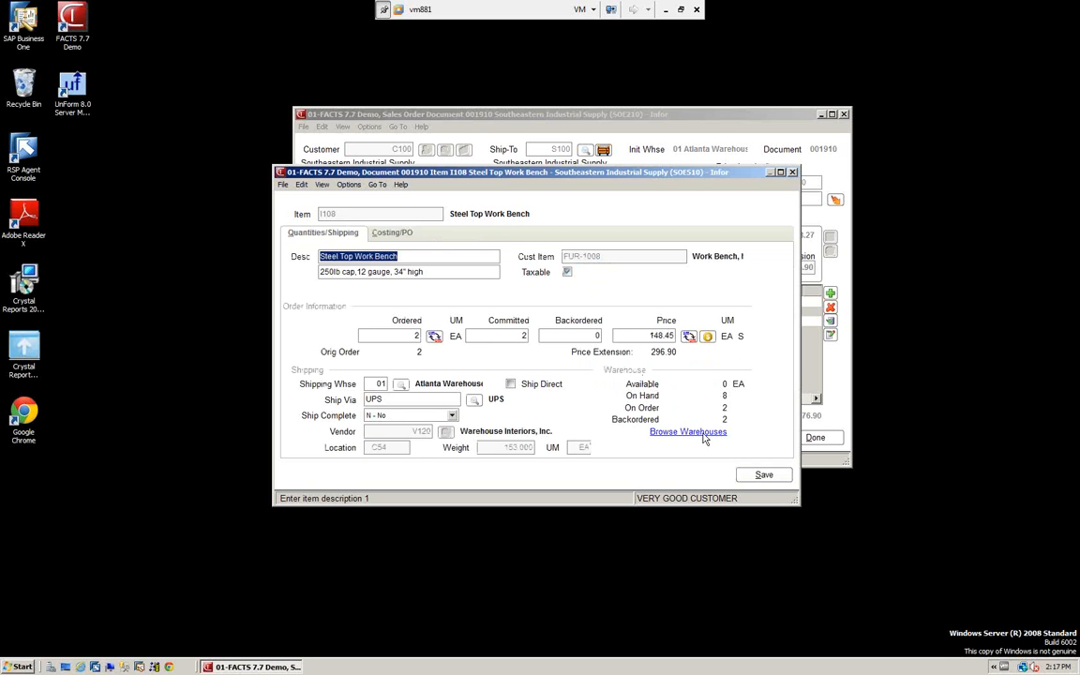
pyautogui.click(766, 475)
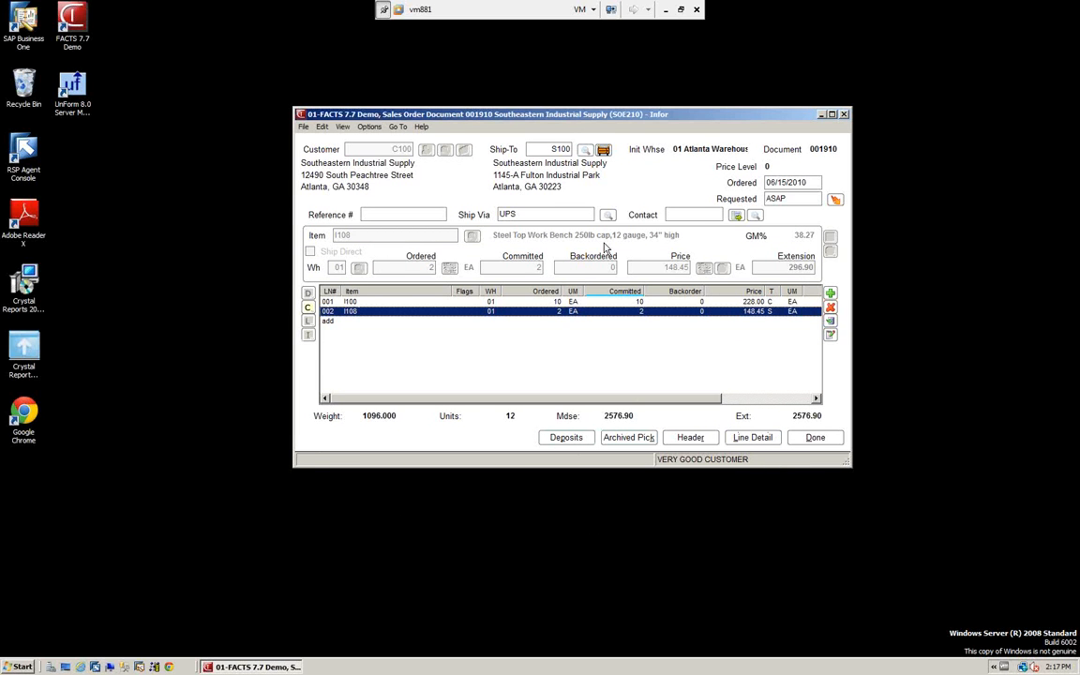
# Record a deposit of 100.00 on the order with terms code CS, Cash, and return to the order
pyautogui.click(567, 438)
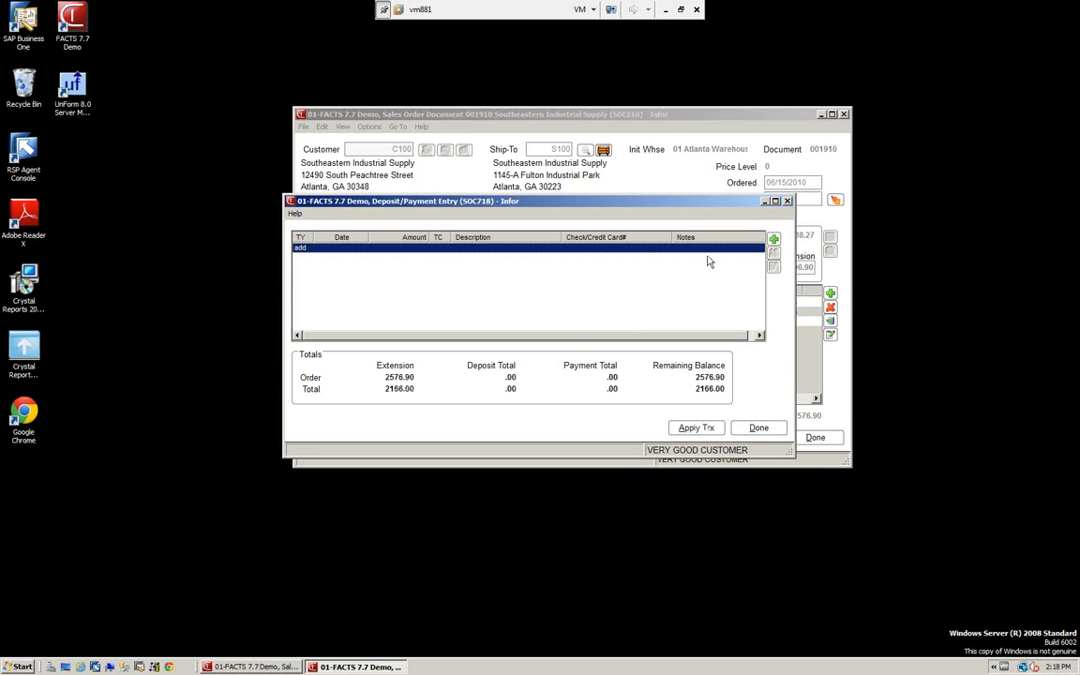
pyautogui.click(774, 241)
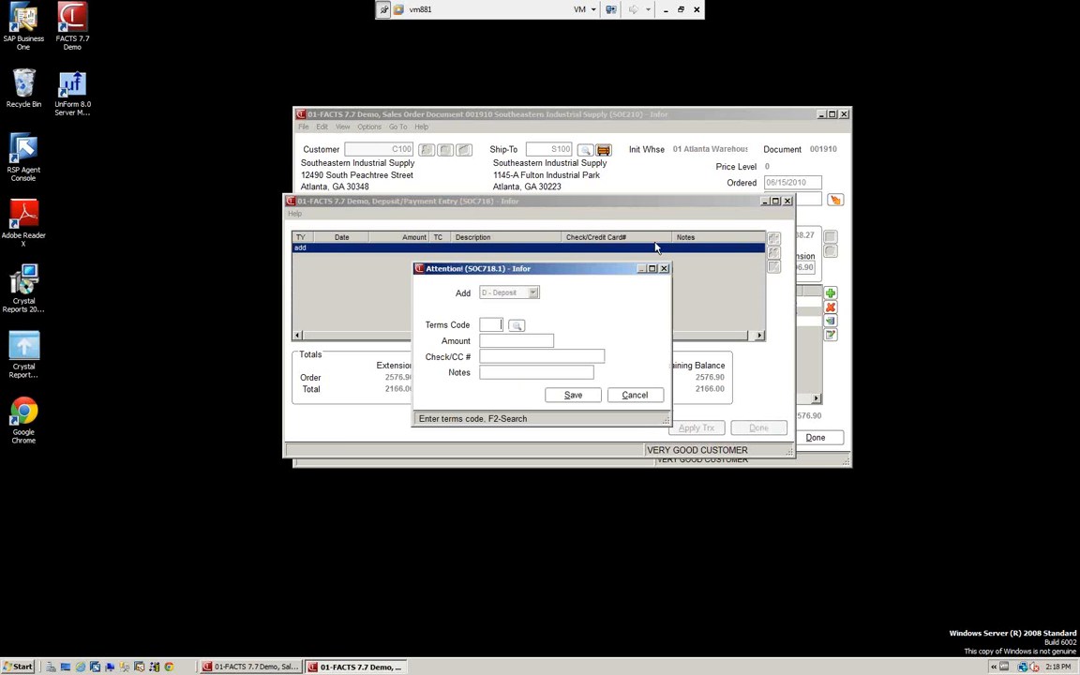
pyautogui.click(515, 325)
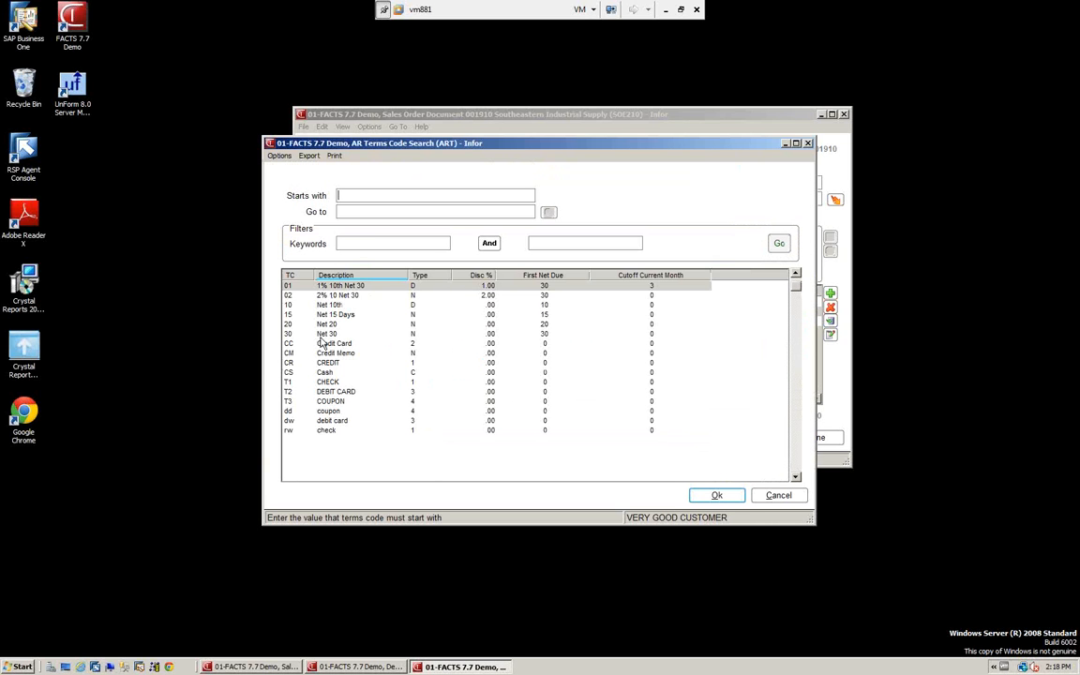
pyautogui.click(380, 372)
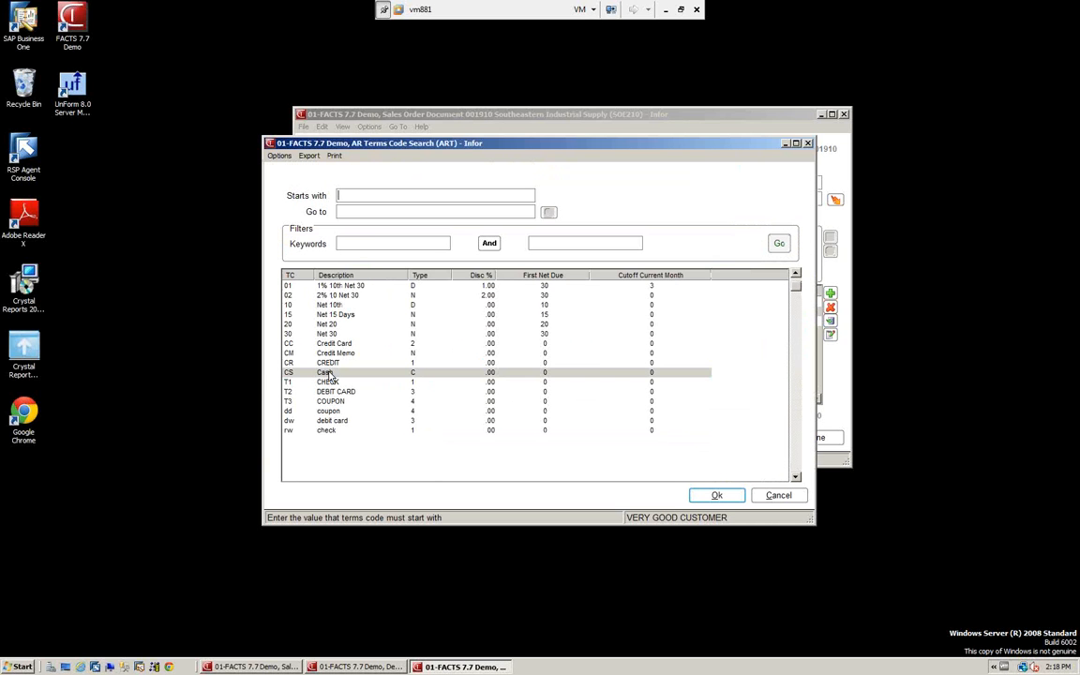
pyautogui.click(717, 496)
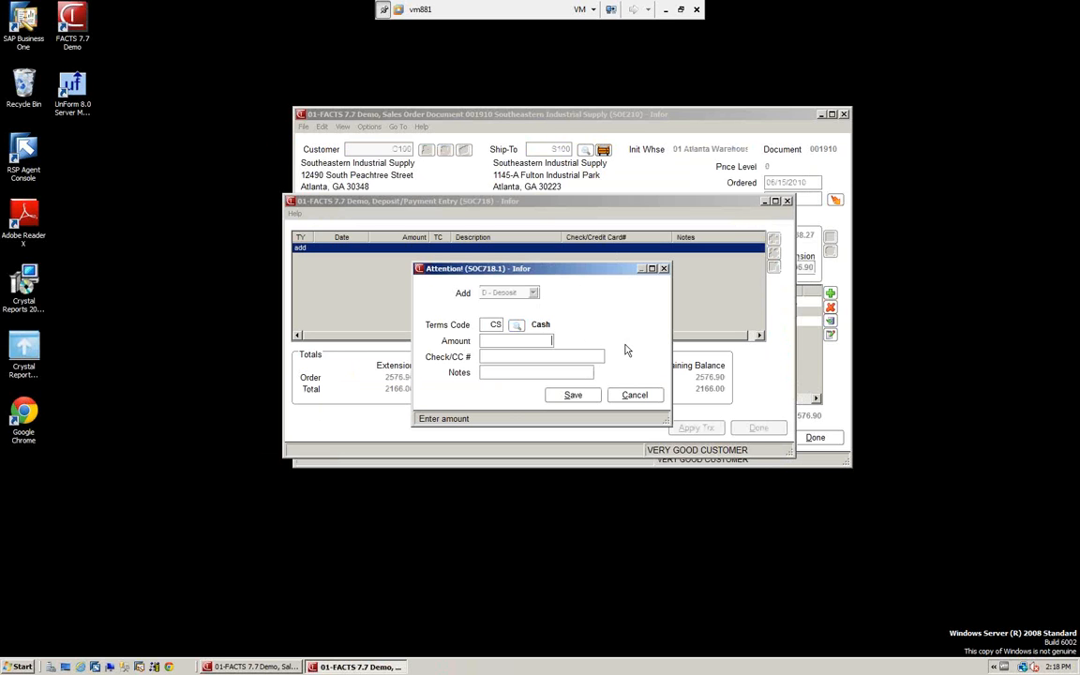
pyautogui.press('Tab')
pyautogui.click(571, 396)
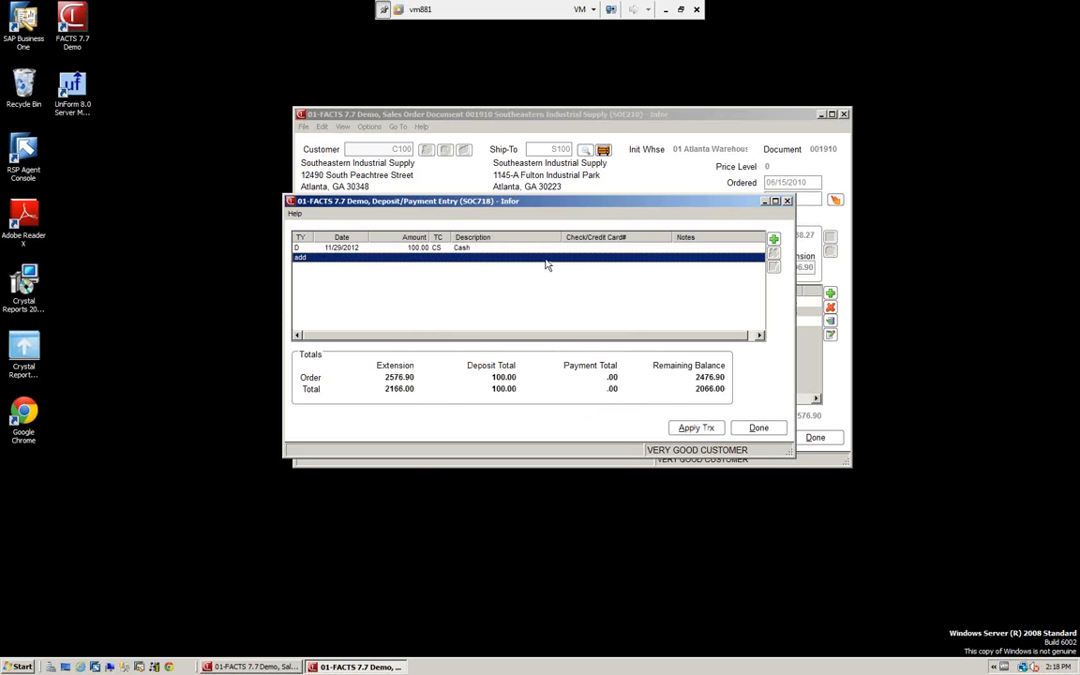
pyautogui.click(763, 433)
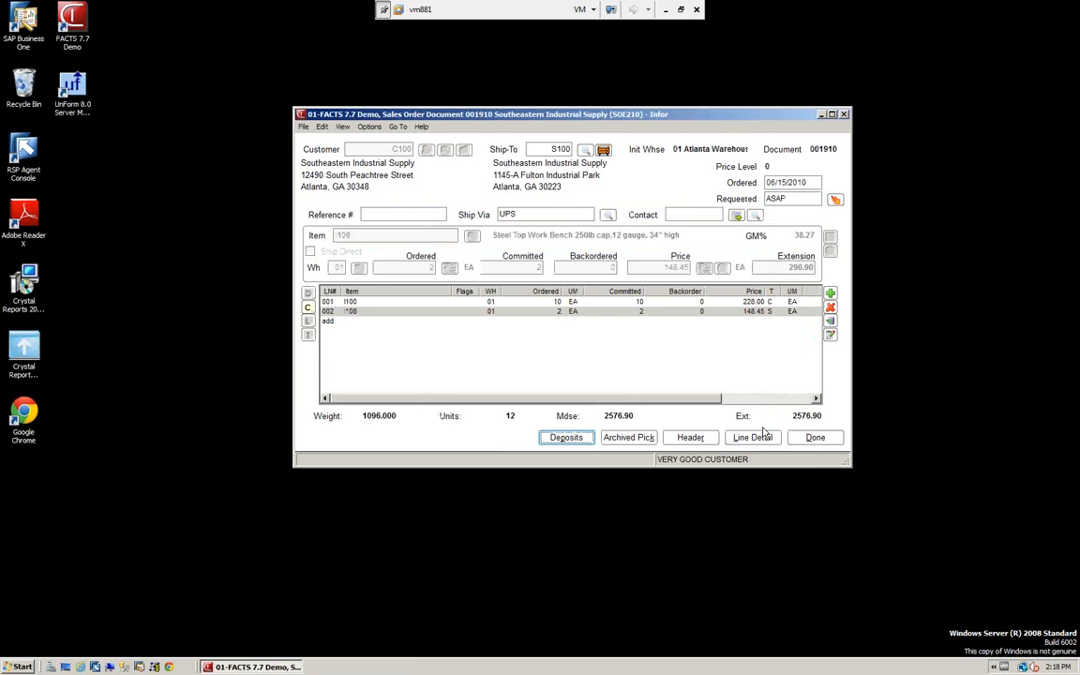
# Finish the order lines and review the freight totals and the recorded deposit from the order footer
pyautogui.click(813, 440)
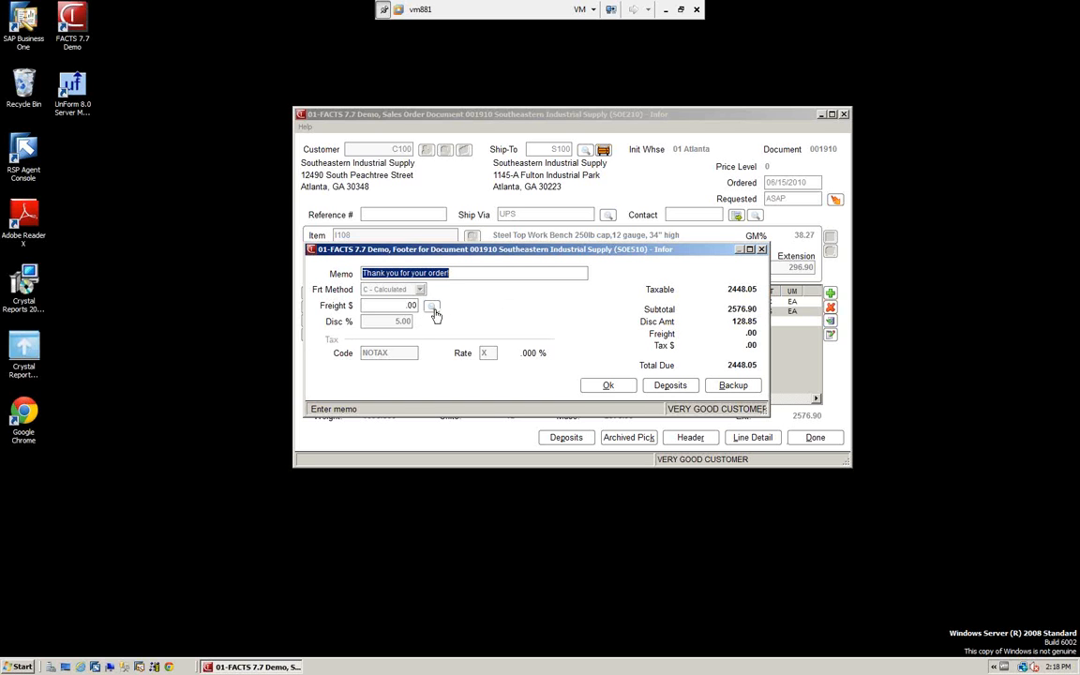
pyautogui.click(433, 311)
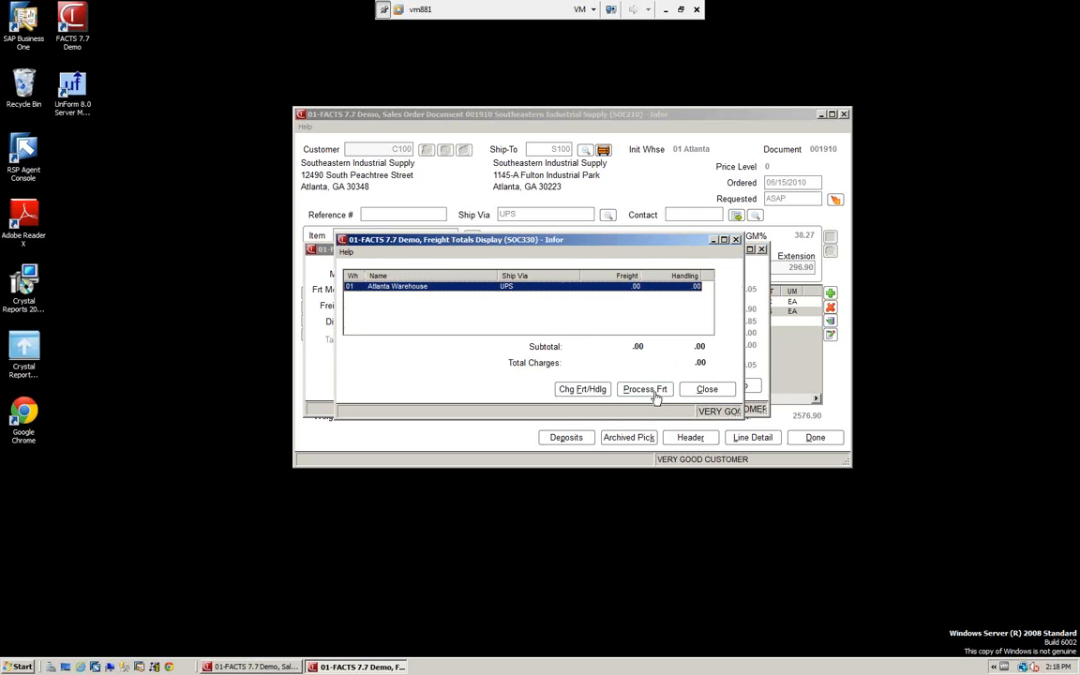
pyautogui.click(708, 391)
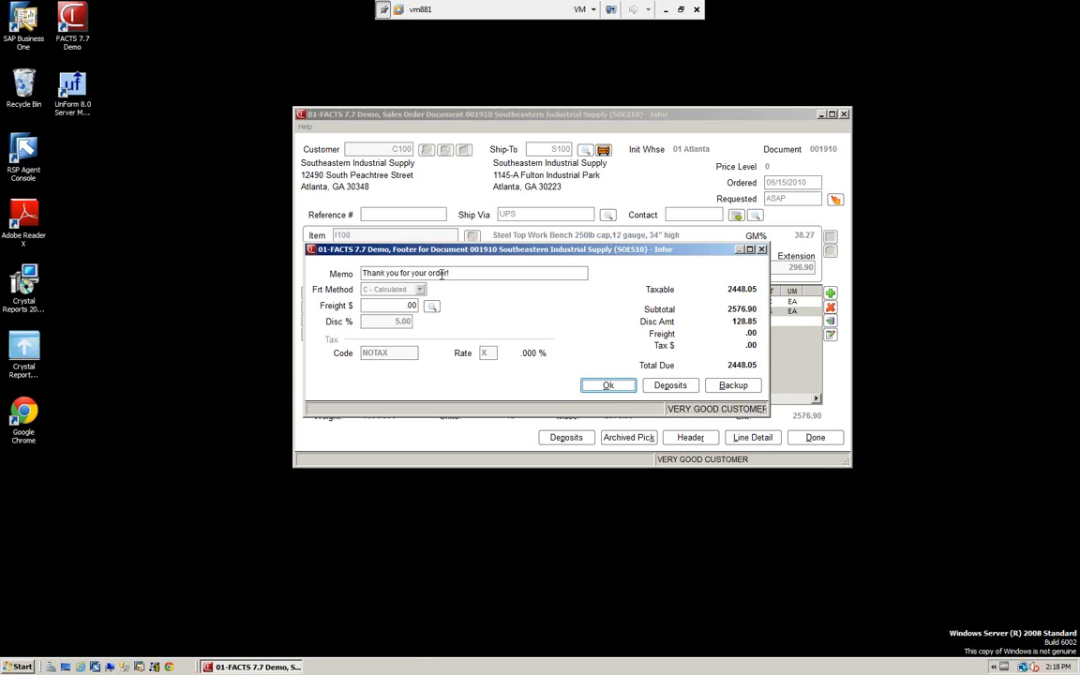
pyautogui.click(679, 385)
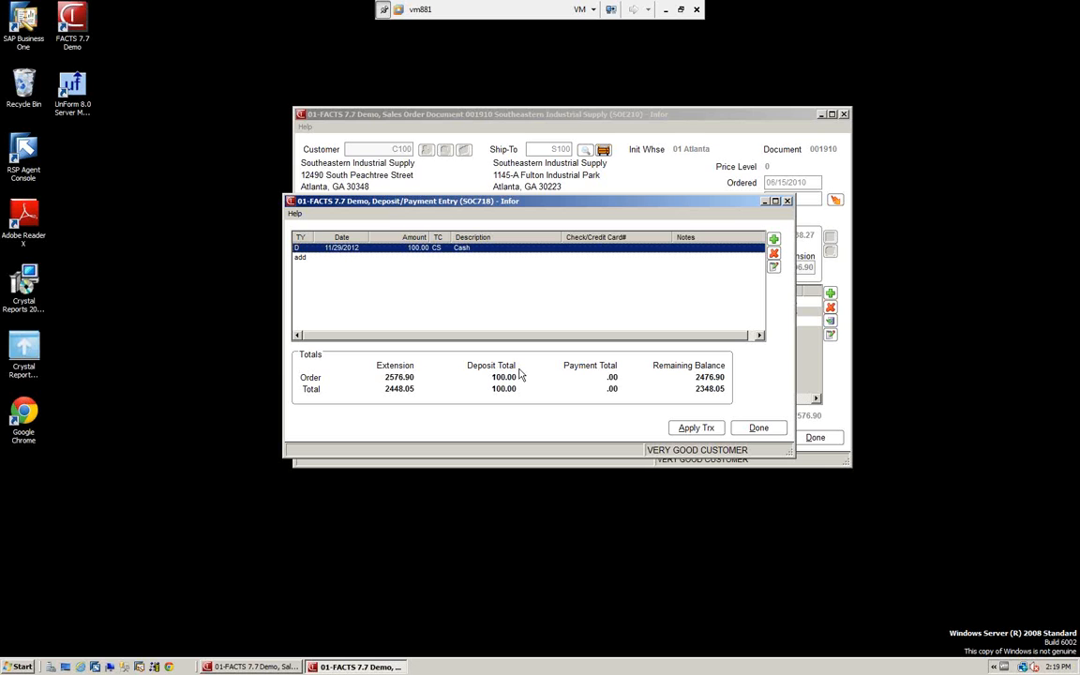
pyautogui.click(762, 432)
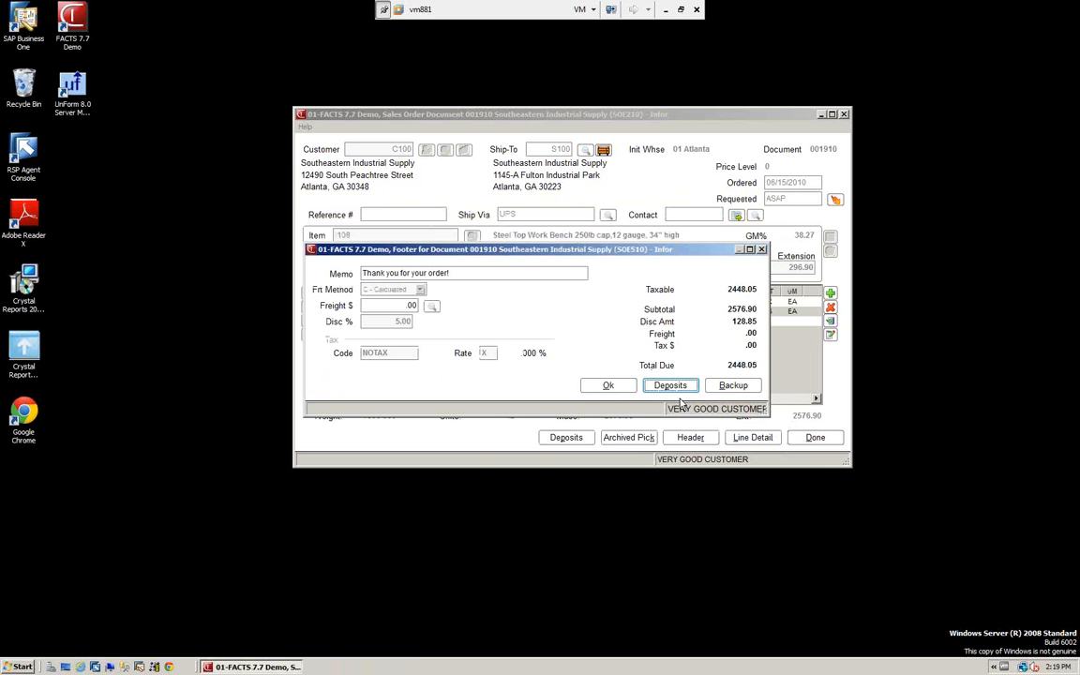
# Accept the order footer with Y - Print pick ticket now, and close the pick ticket output after viewing it
pyautogui.click(609, 387)
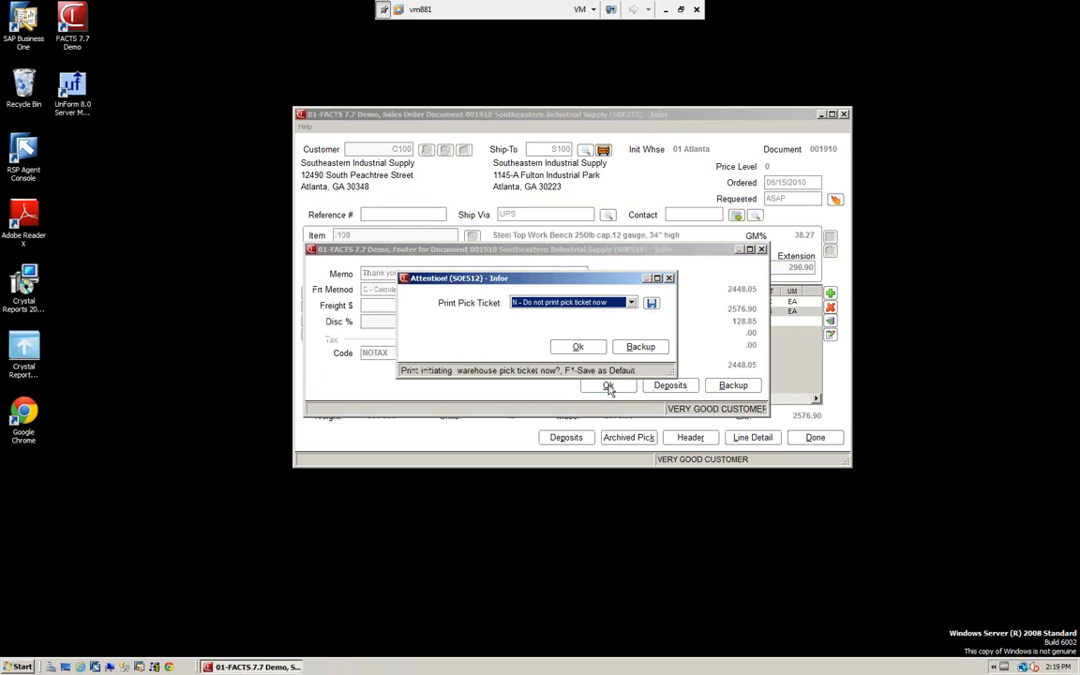
pyautogui.click(632, 303)
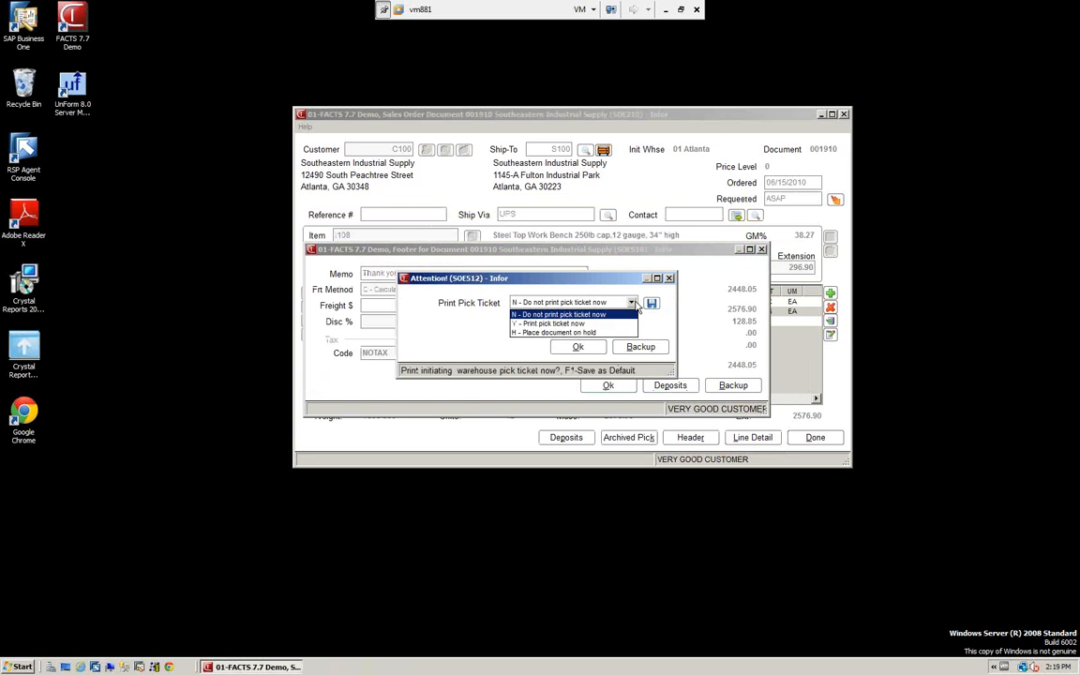
pyautogui.click(553, 324)
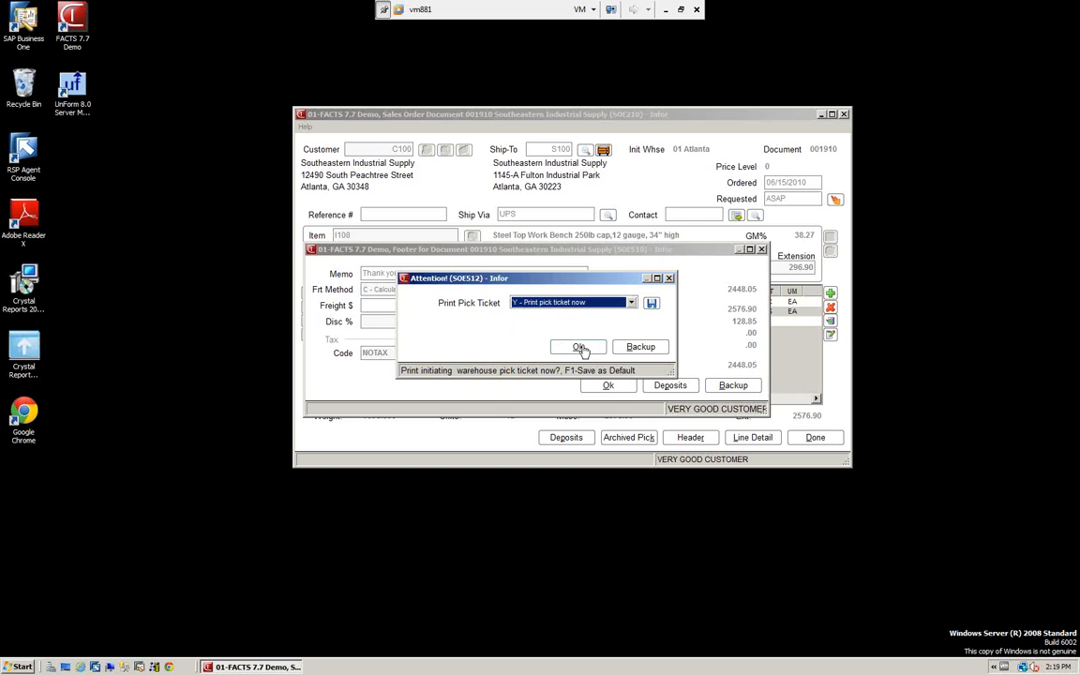
pyautogui.click(578, 348)
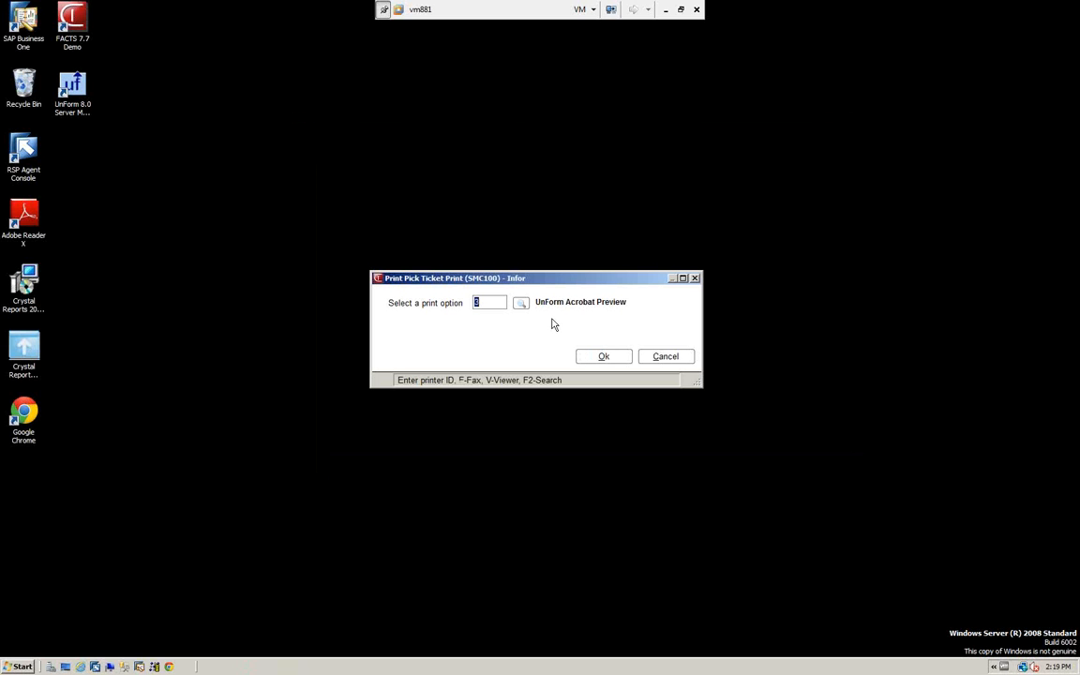
pyautogui.press('Return')
pyautogui.click(604, 356)
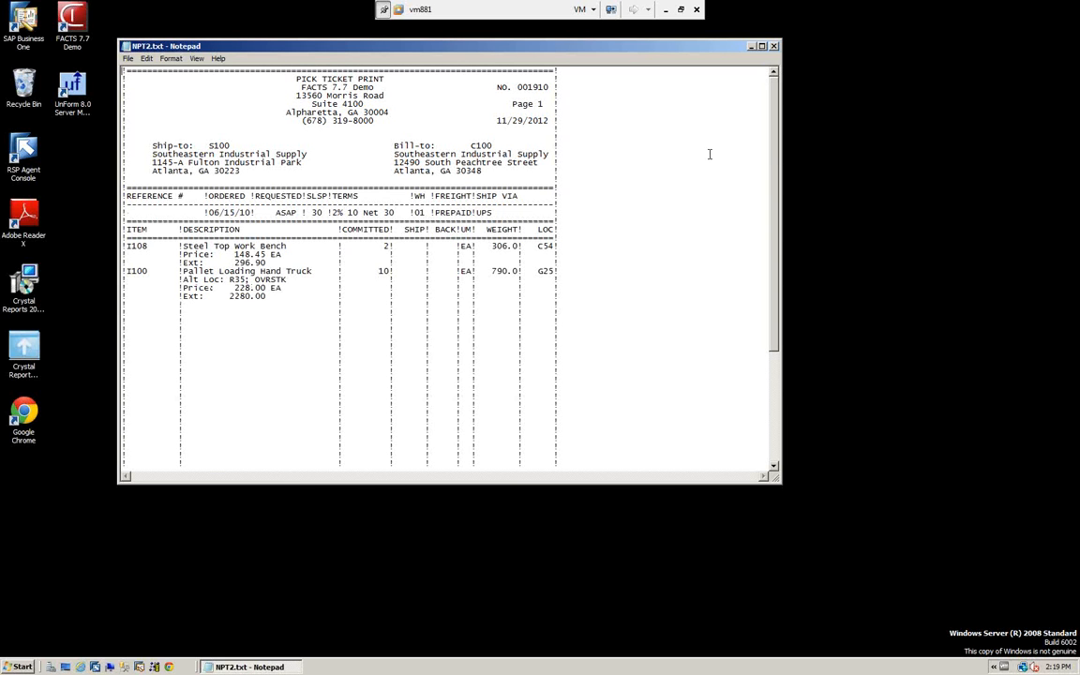
pyautogui.click(775, 46)
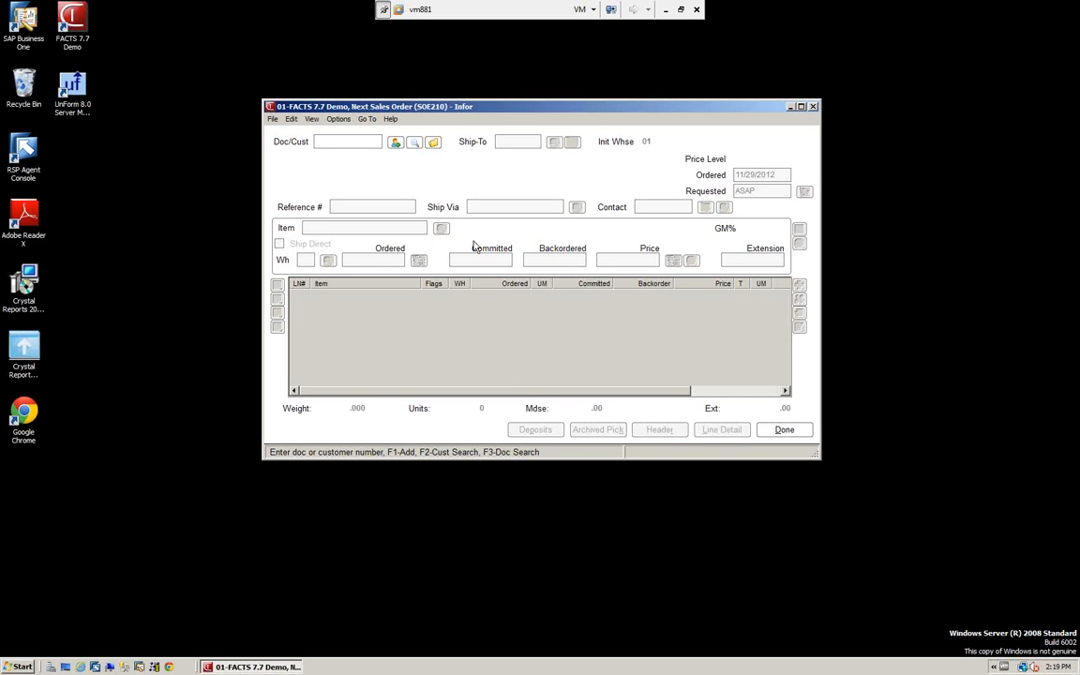
# Look up the same order by its document number, view its lines, and complete it again with the existing footer
pyautogui.click(434, 142)
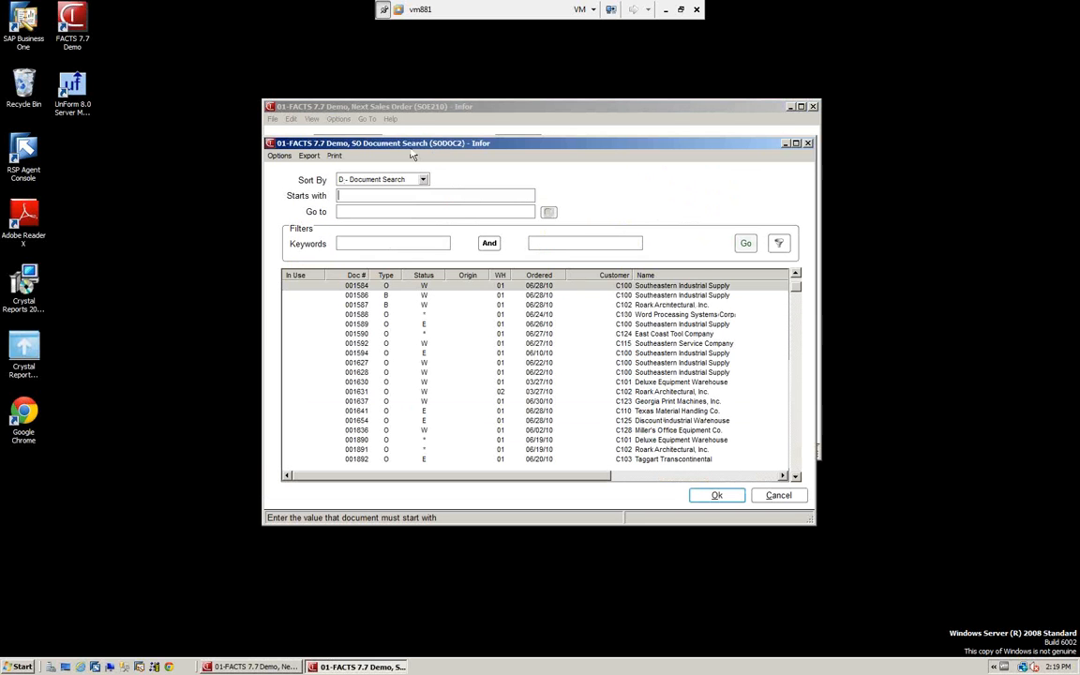
pyautogui.write('001910')
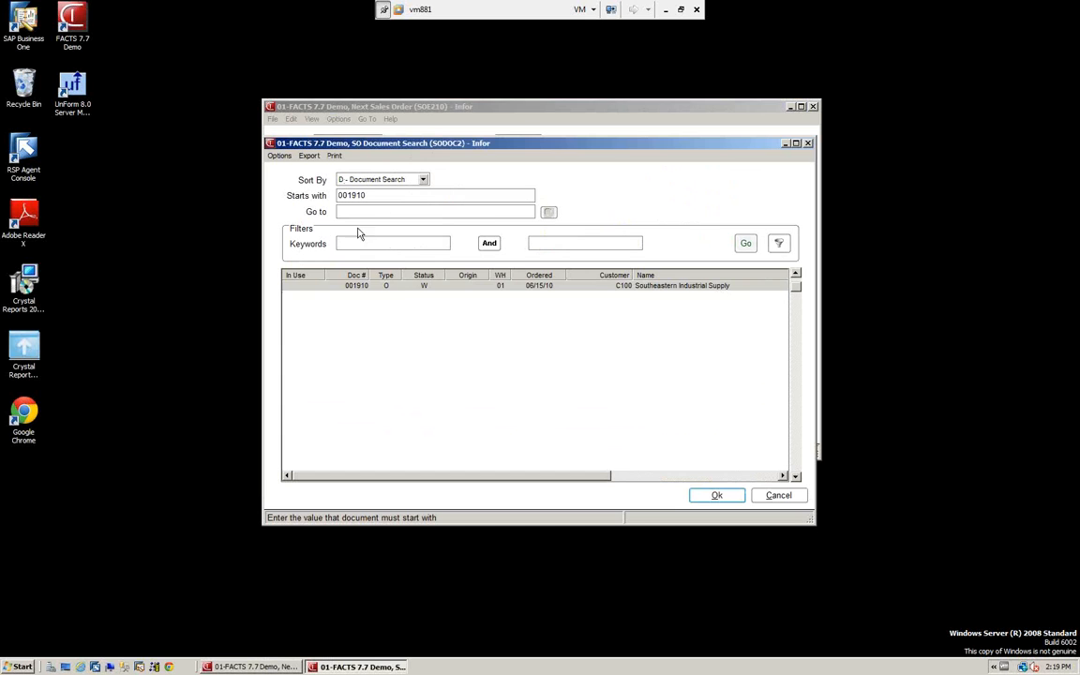
pyautogui.click(355, 286)
pyautogui.click(719, 496)
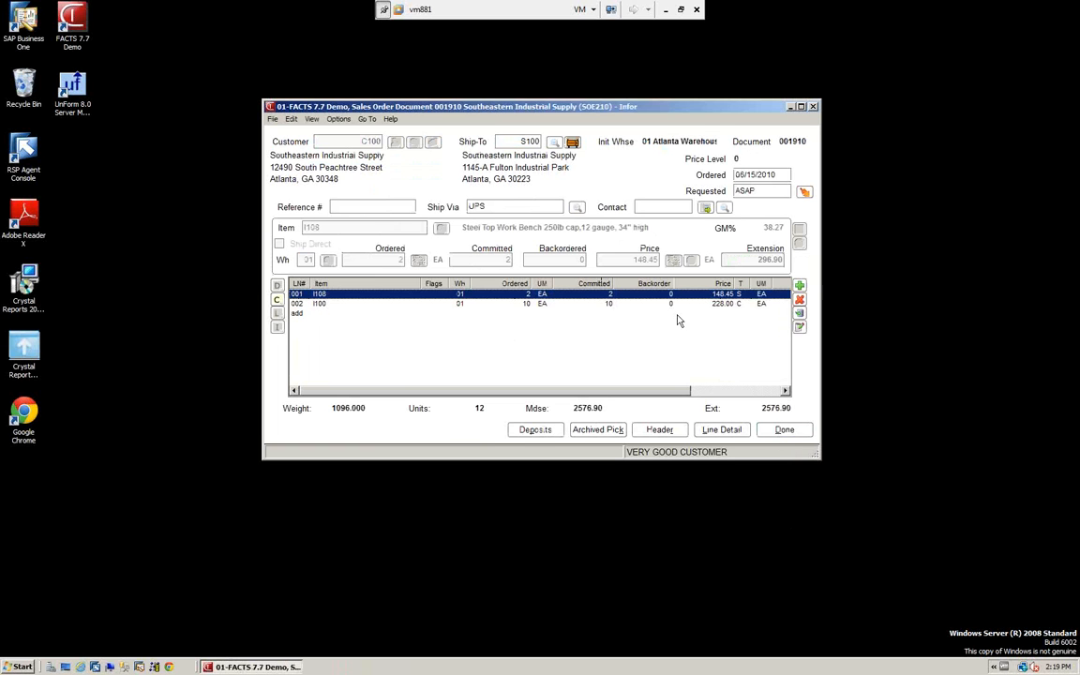
pyautogui.click(785, 433)
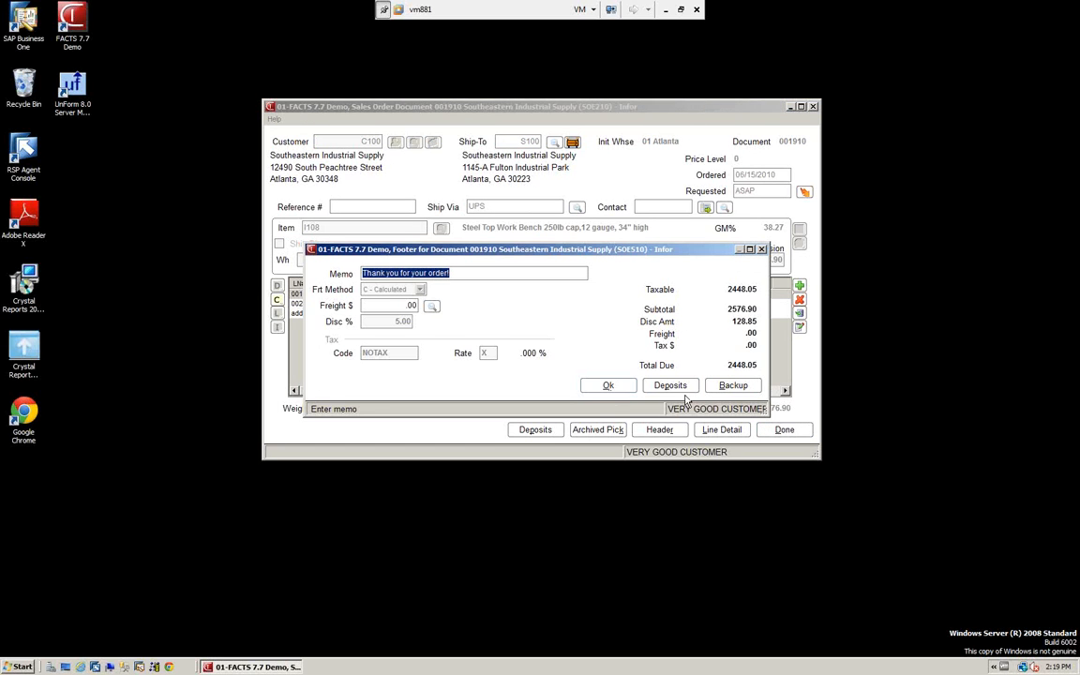
pyautogui.click(613, 387)
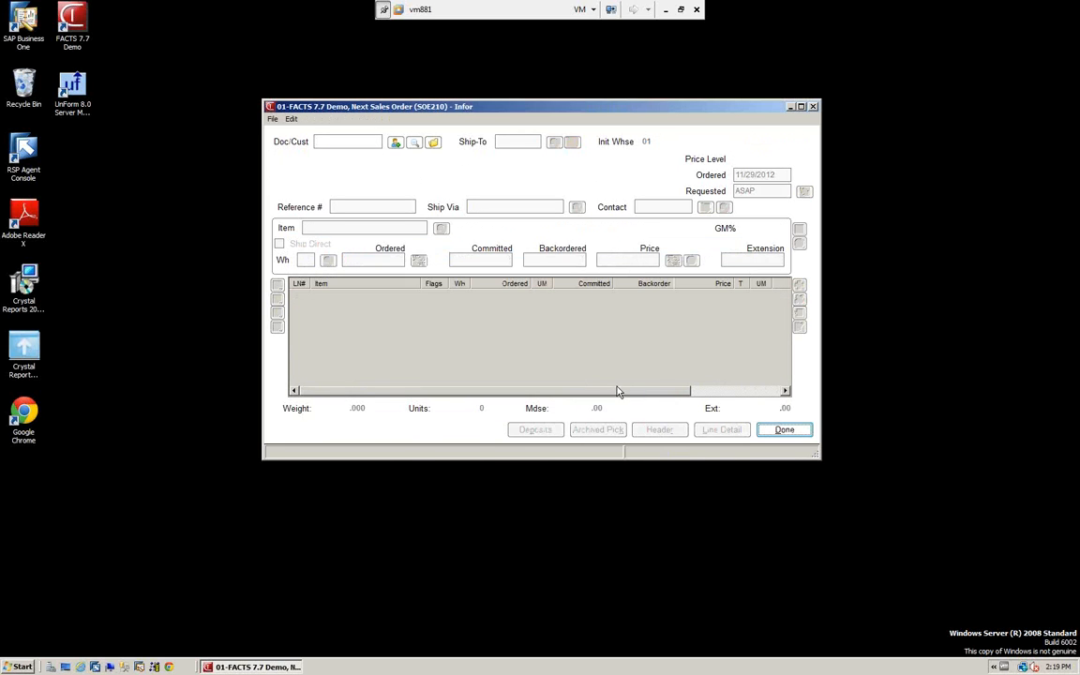
# Exit order entry and open Pick Ticket Print from the sales order functions
pyautogui.click(272, 119)
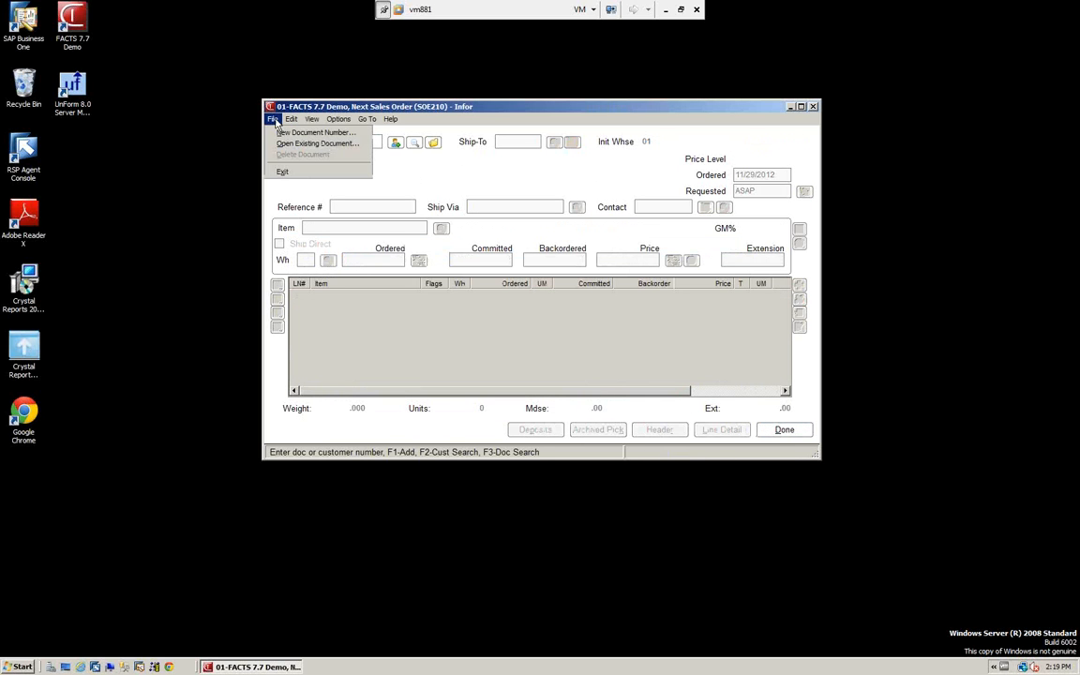
pyautogui.click(283, 175)
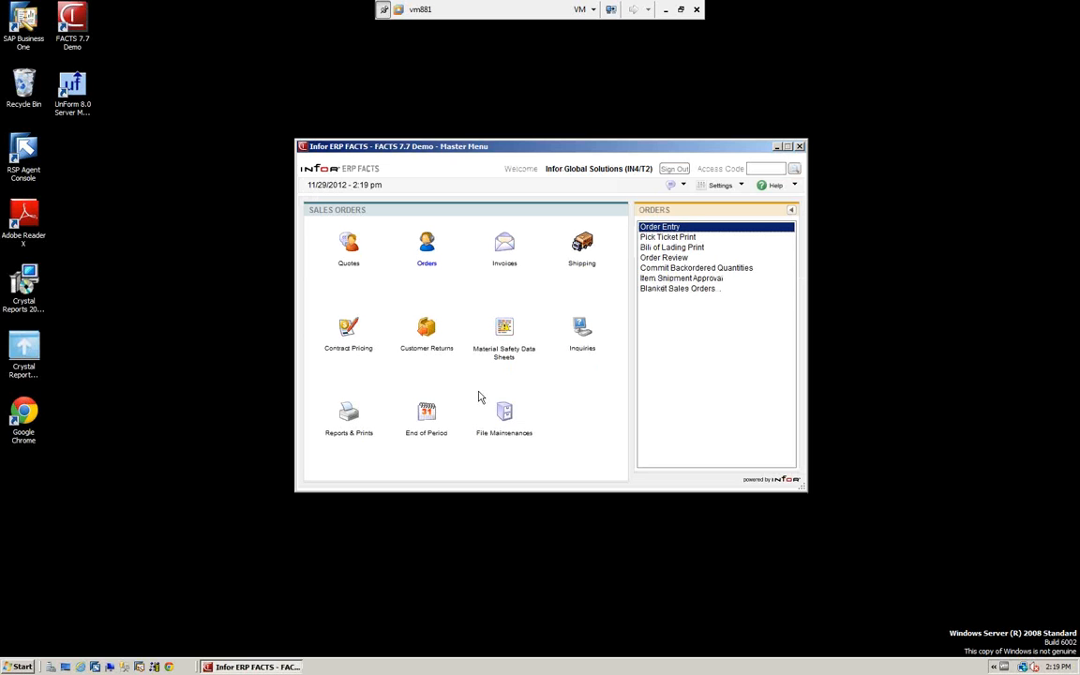
pyautogui.click(670, 239)
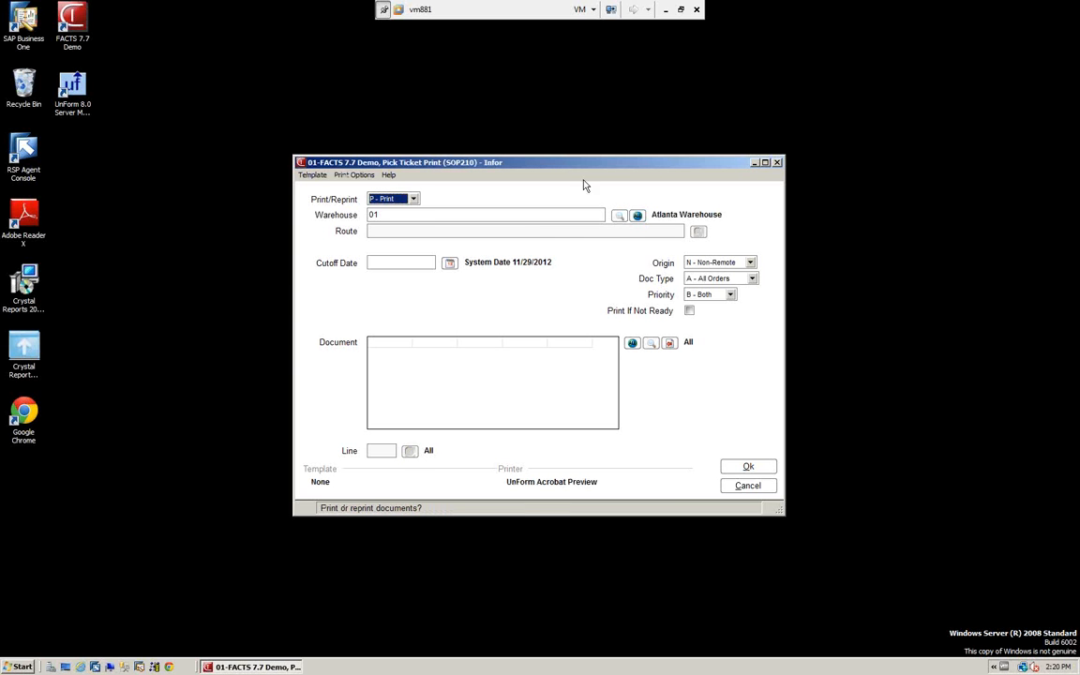
# Check the print/reprint choices, set the origin to A - All, and keep the document type at A - All Orders
pyautogui.click(412, 200)
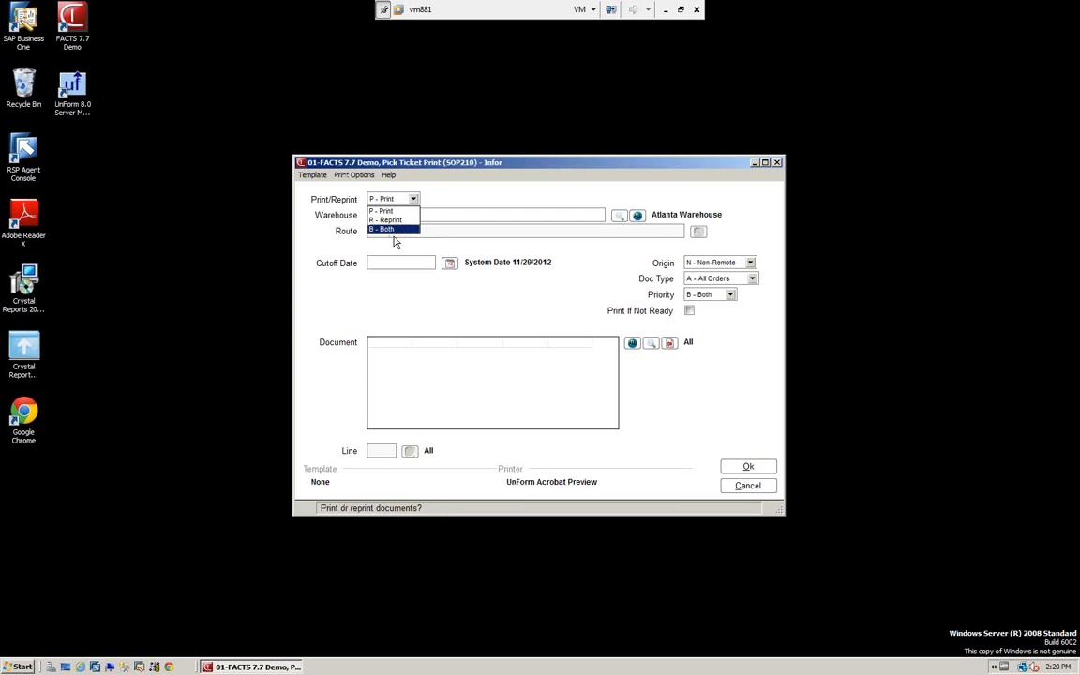
pyautogui.click(404, 175)
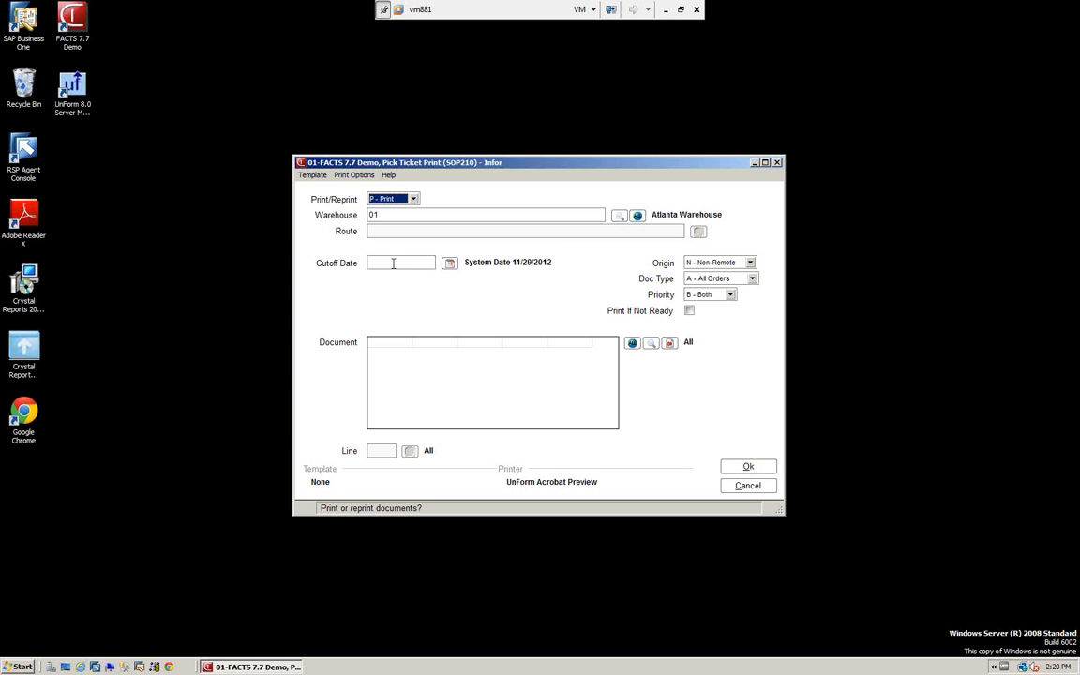
pyautogui.click(751, 263)
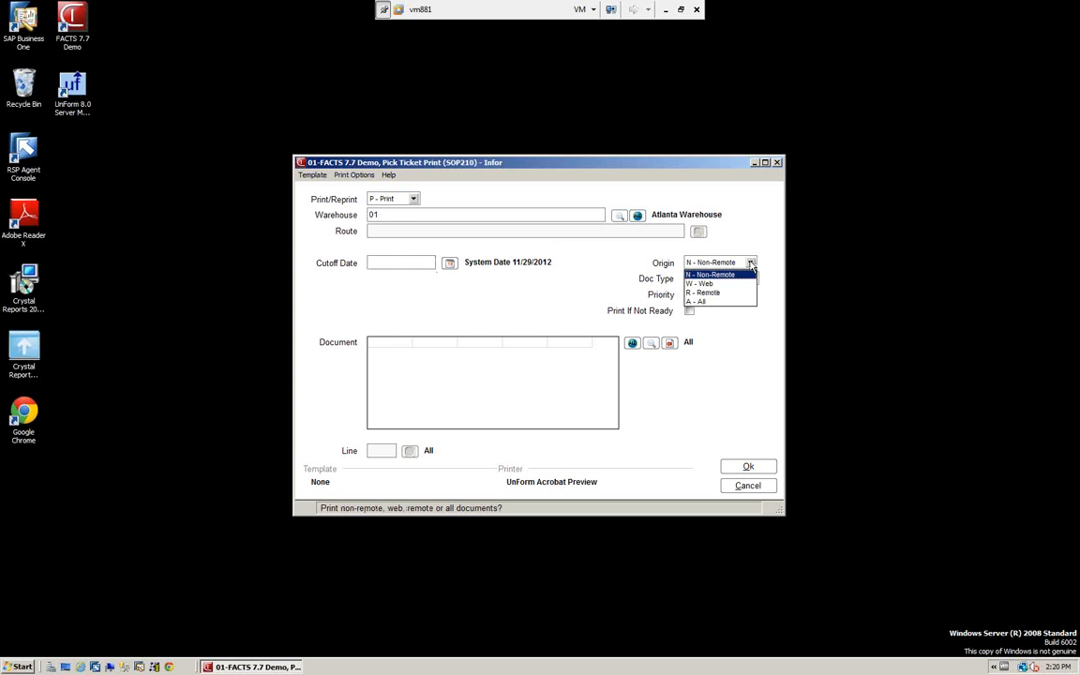
pyautogui.click(702, 304)
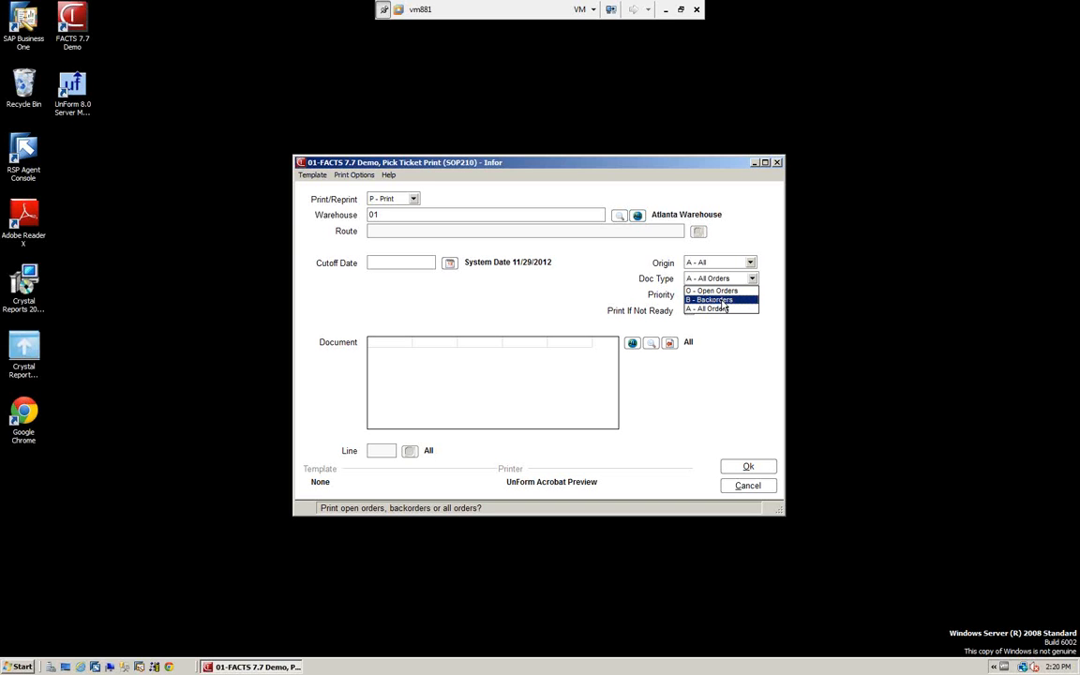
pyautogui.click(448, 350)
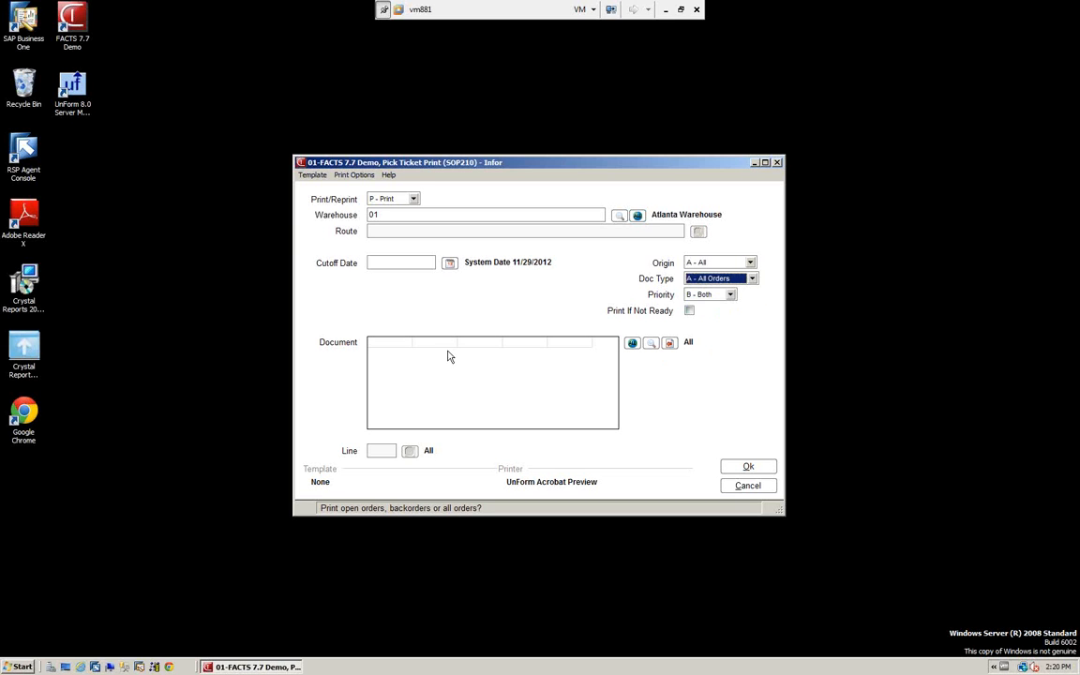
# Try to add a Southeastern Industrial Supply backorder from the document search to the pick ticket print
pyautogui.click(652, 347)
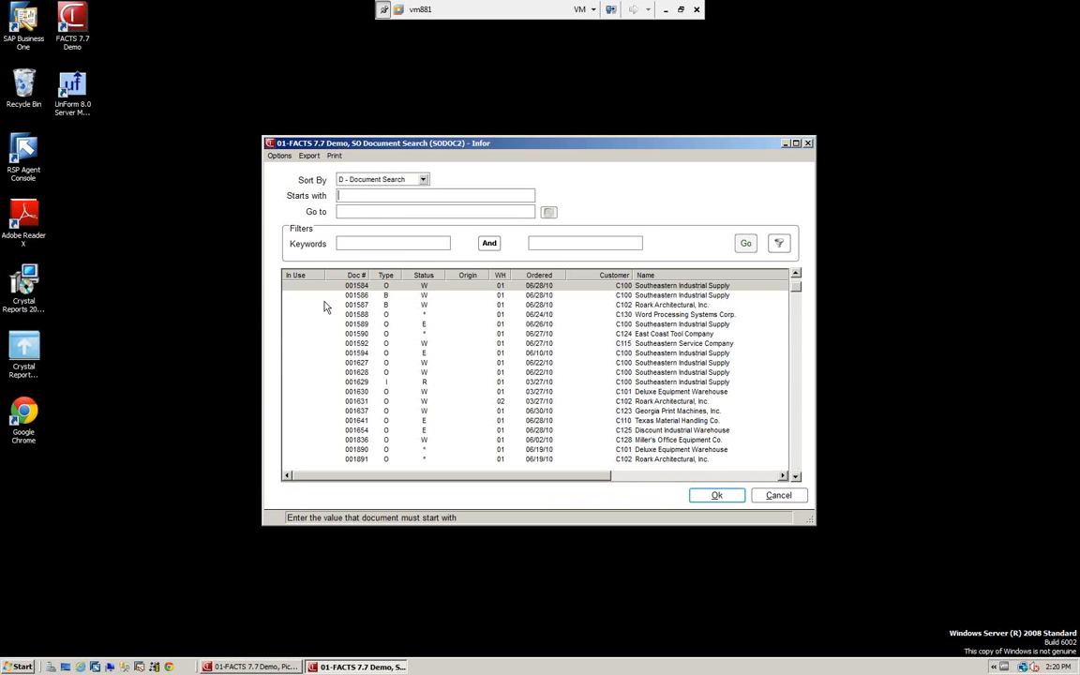
pyautogui.click(721, 497)
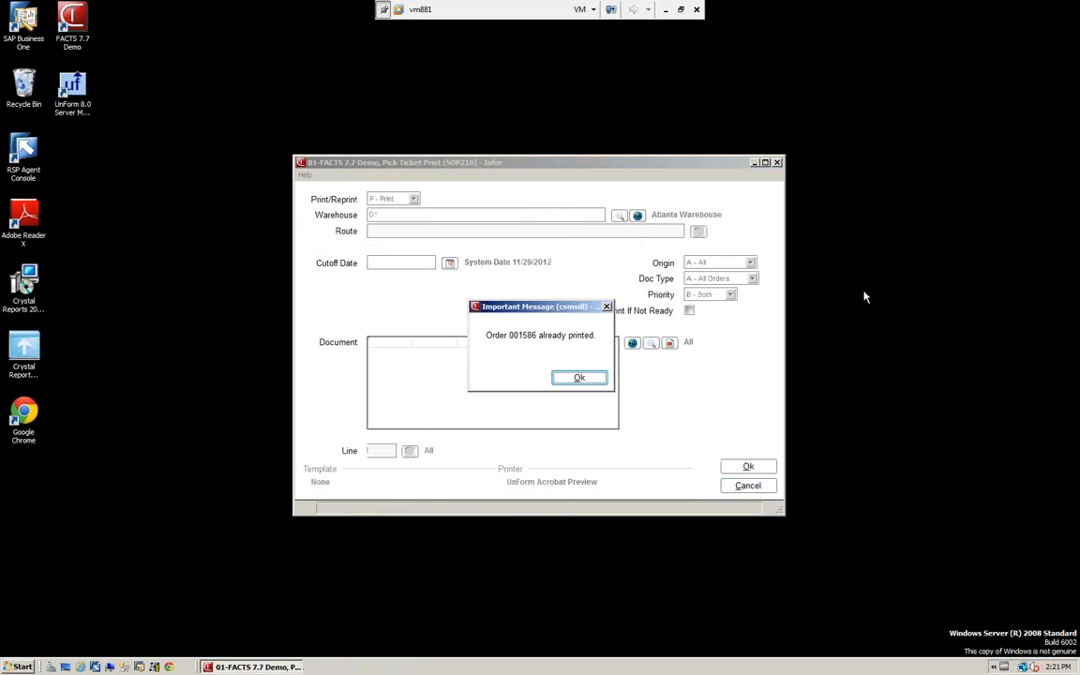
pyautogui.click(584, 379)
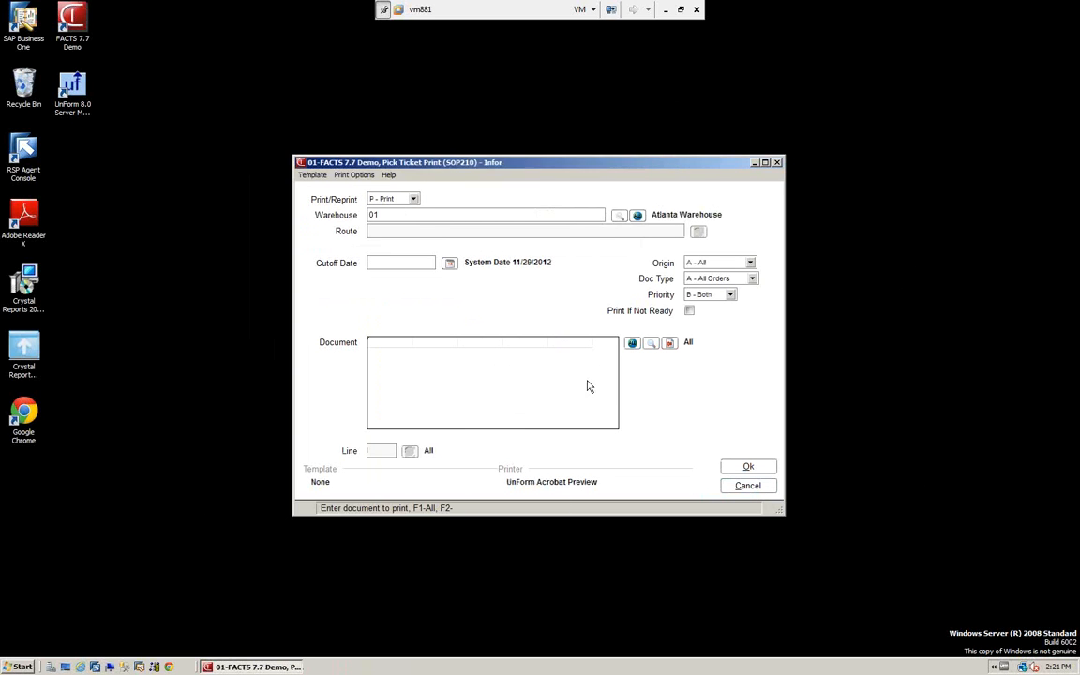
# Set the Print/Reprint option to B - Both for the pick ticket run
pyautogui.click(414, 199)
pyautogui.click(384, 229)
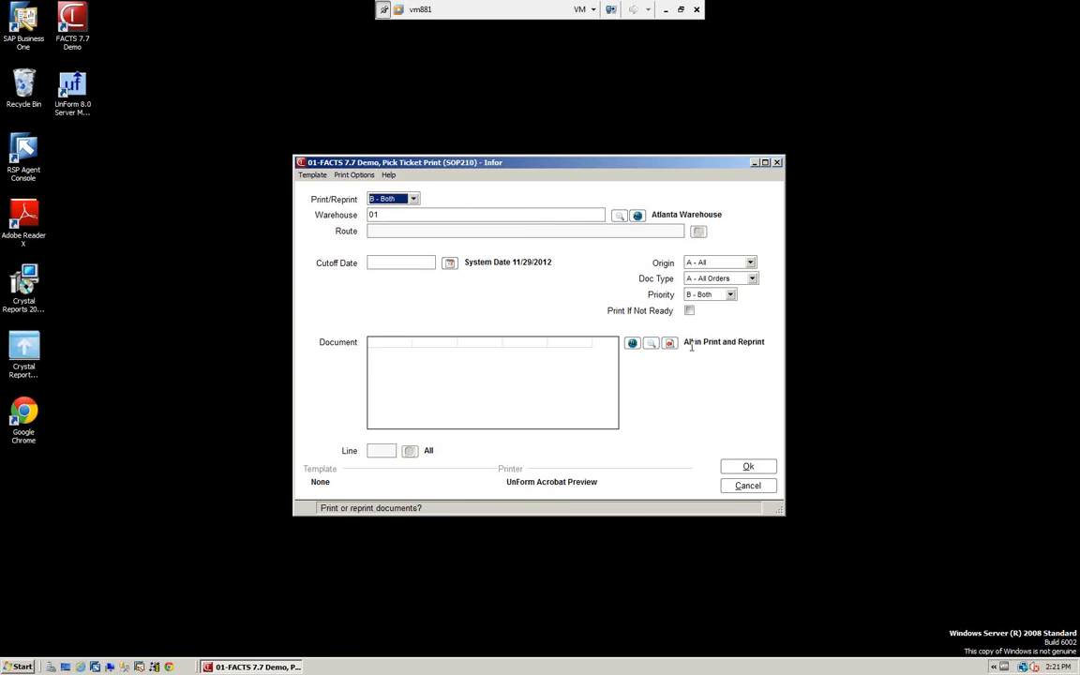
# Add the Roark Architectural, Inc. backorder from the document search to the pick ticket print
pyautogui.click(650, 345)
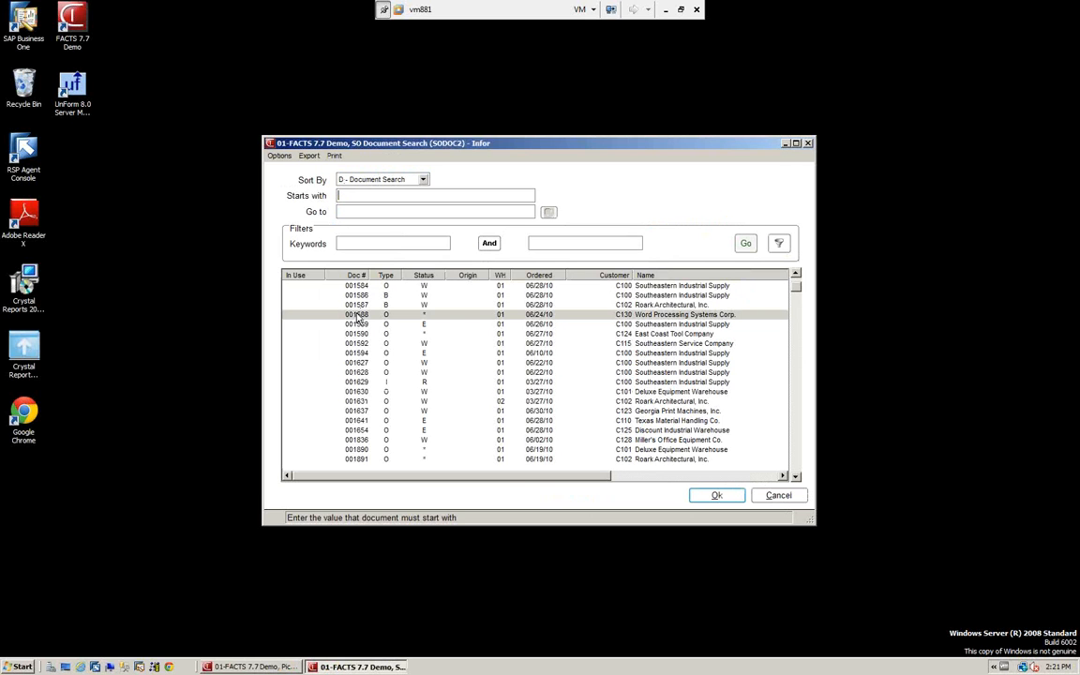
pyautogui.click(718, 496)
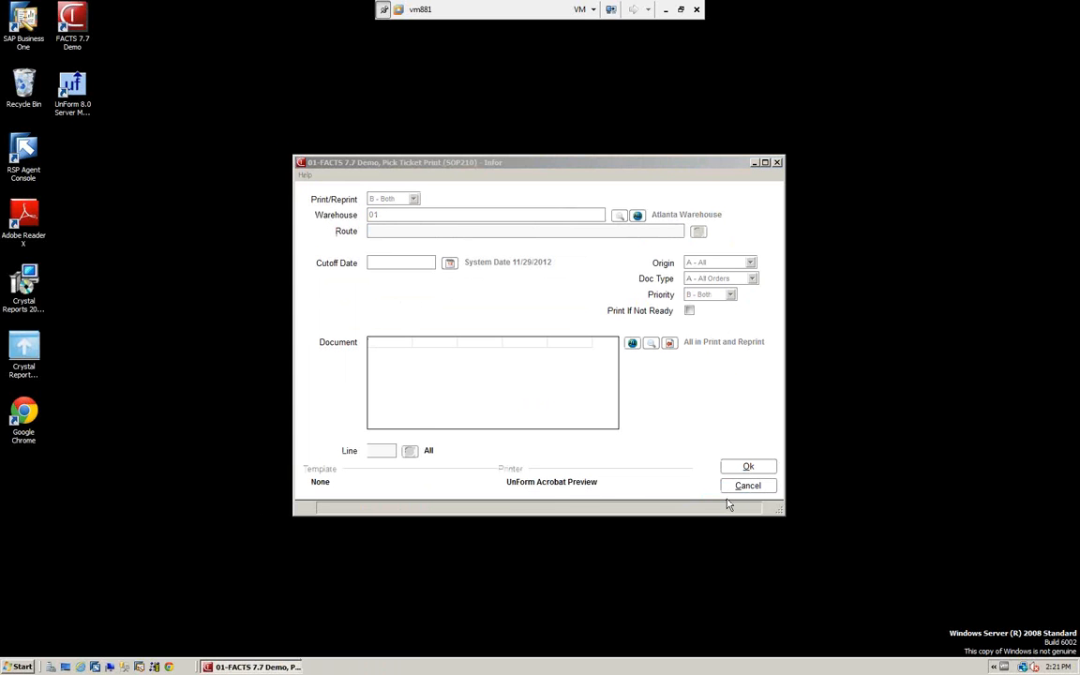
pyautogui.click(572, 378)
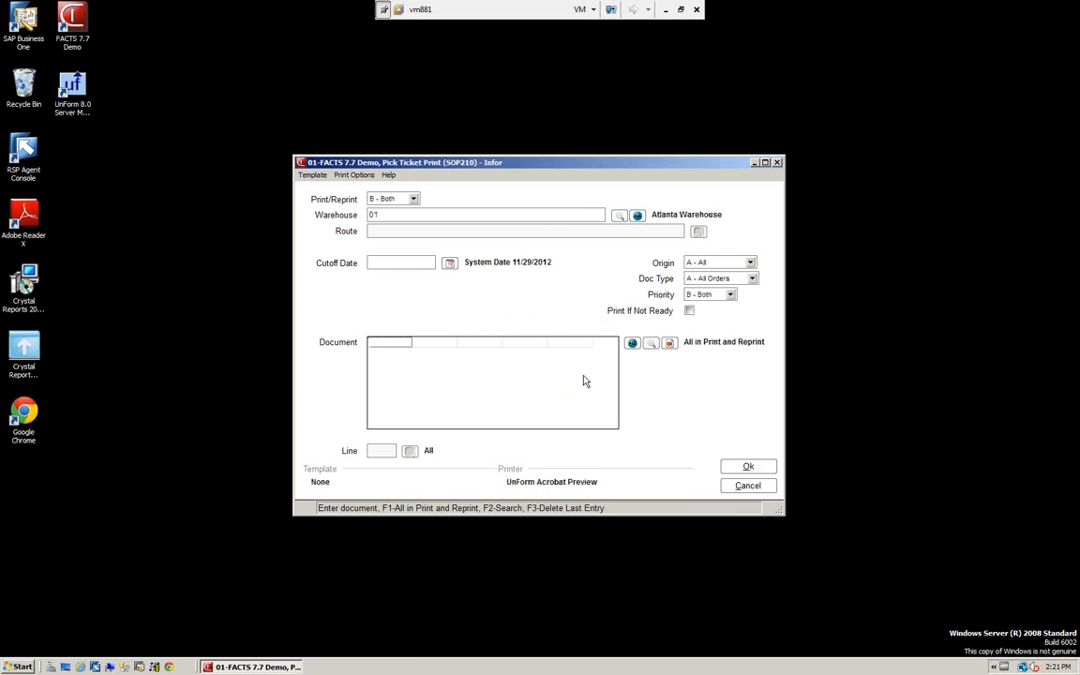
pyautogui.click(651, 343)
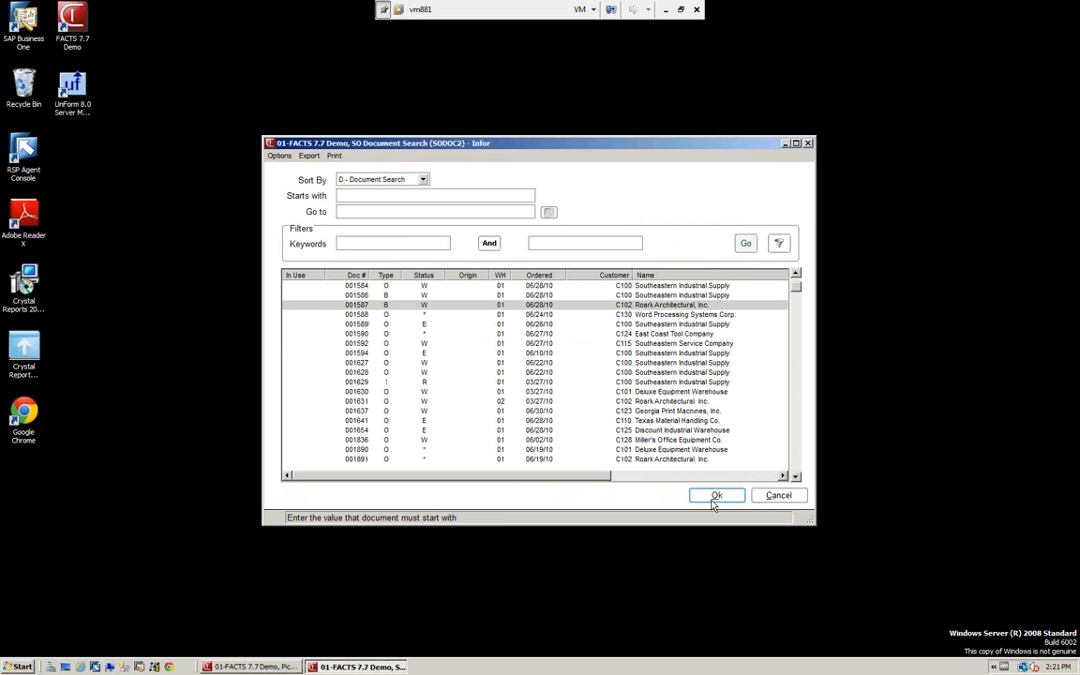
pyautogui.click(714, 497)
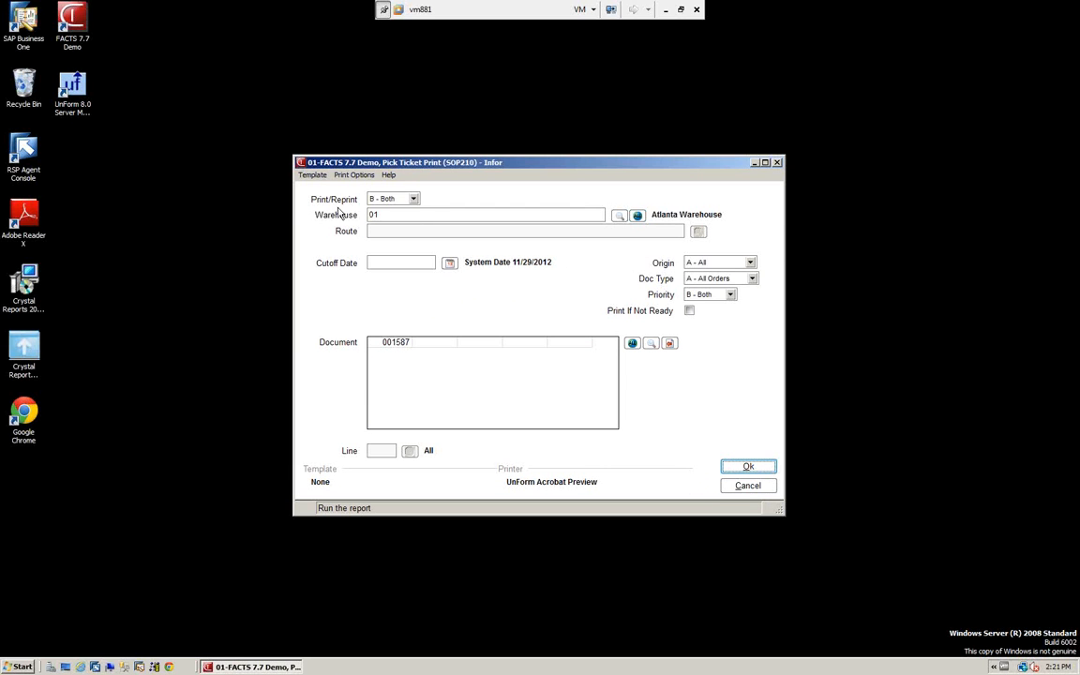
# Check the print destination properties for the pick ticket run, and leave Pick Ticket Print without printing
pyautogui.click(358, 178)
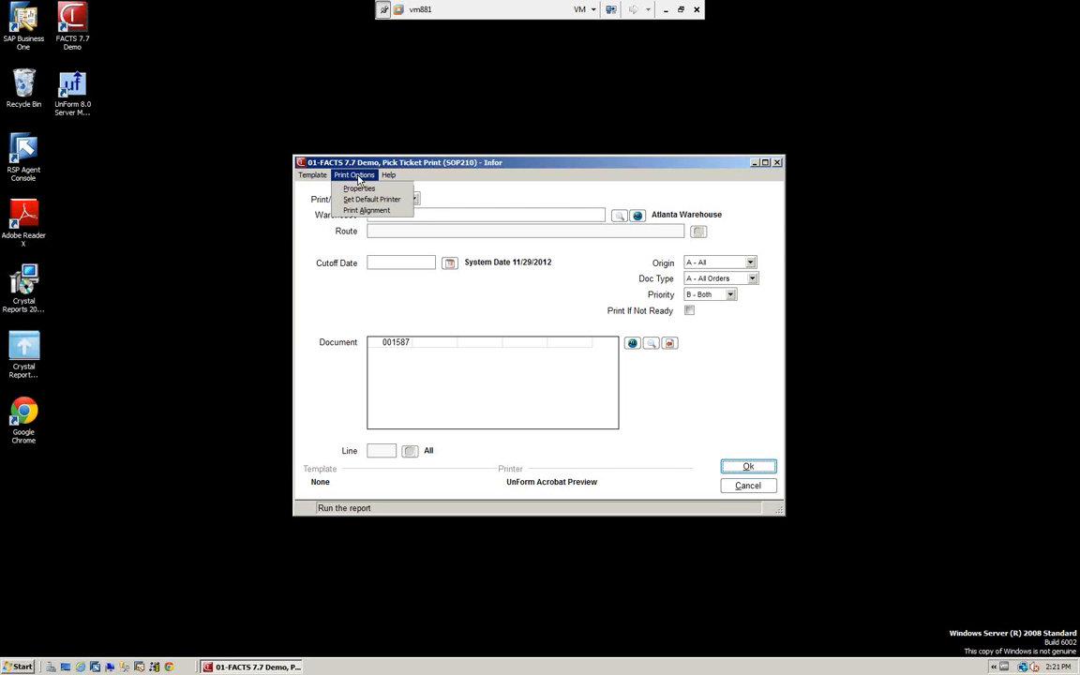
pyautogui.click(362, 188)
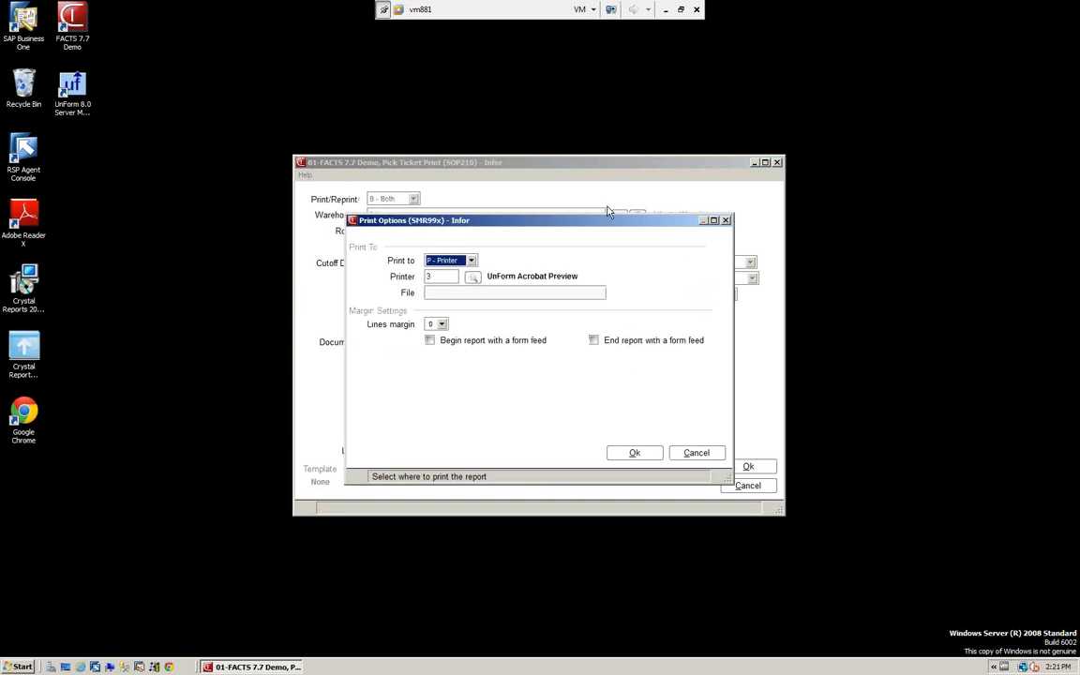
pyautogui.click(698, 457)
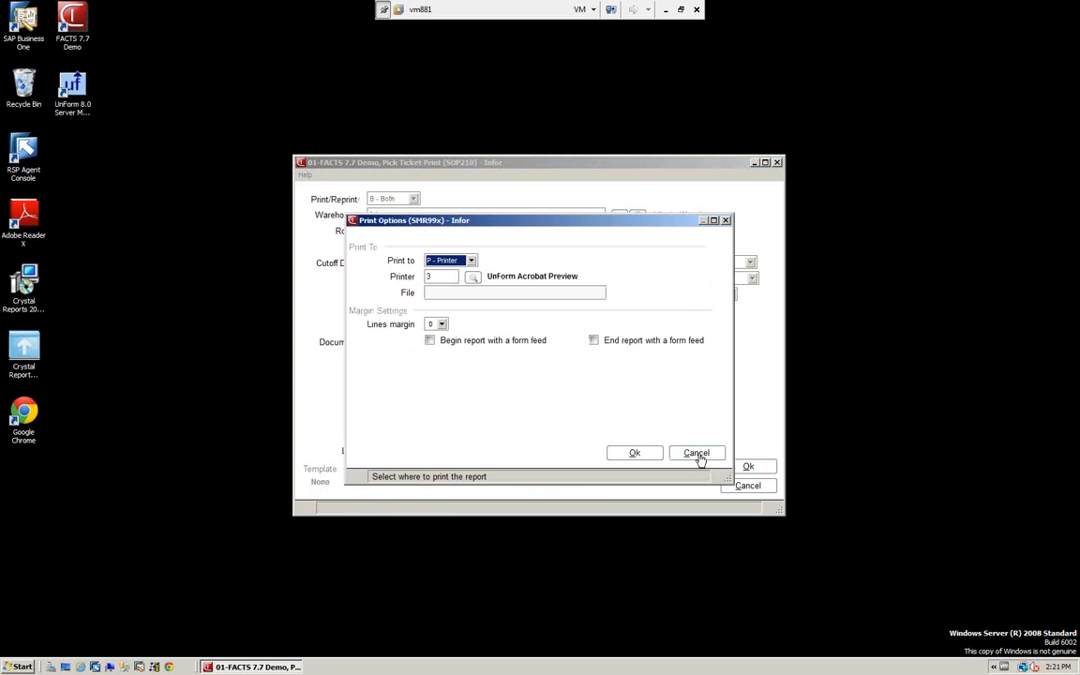
pyautogui.click(747, 486)
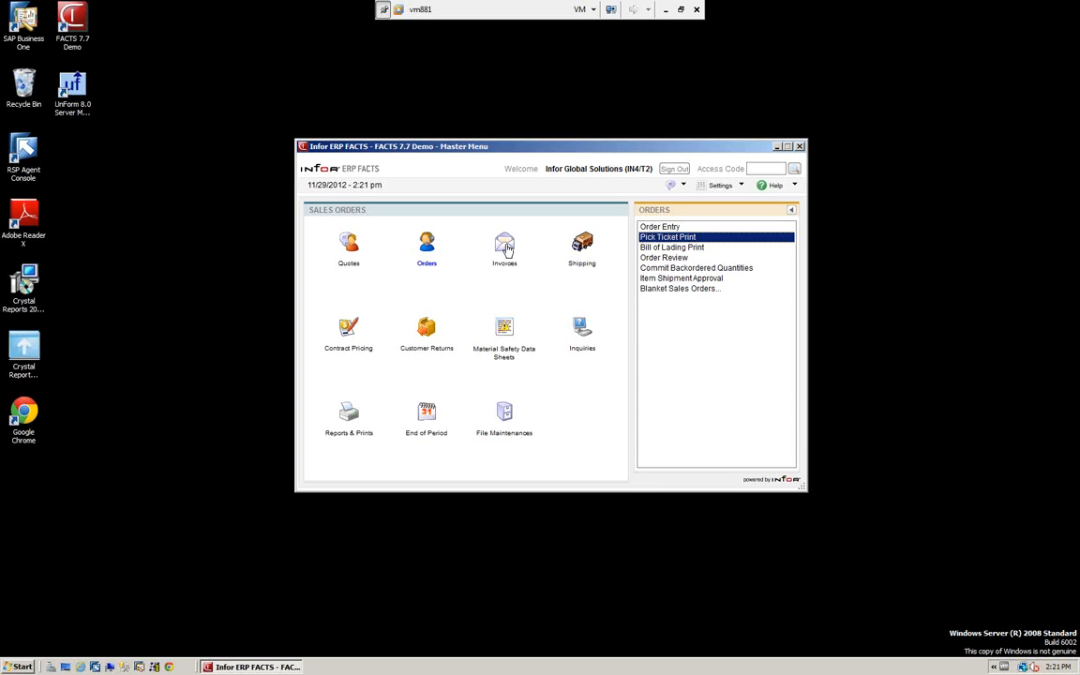
# Open Order Confirmation from the invoice functions and load the Southeastern Industrial Supply order by its document number
pyautogui.click(506, 246)
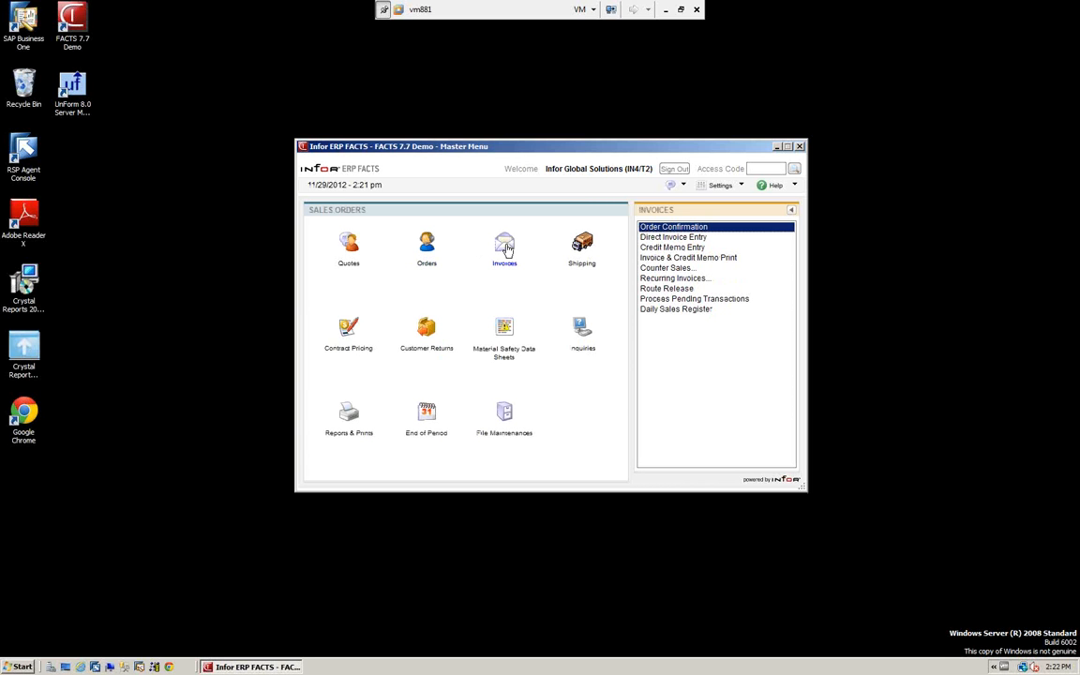
pyautogui.doubleClick(692, 232)
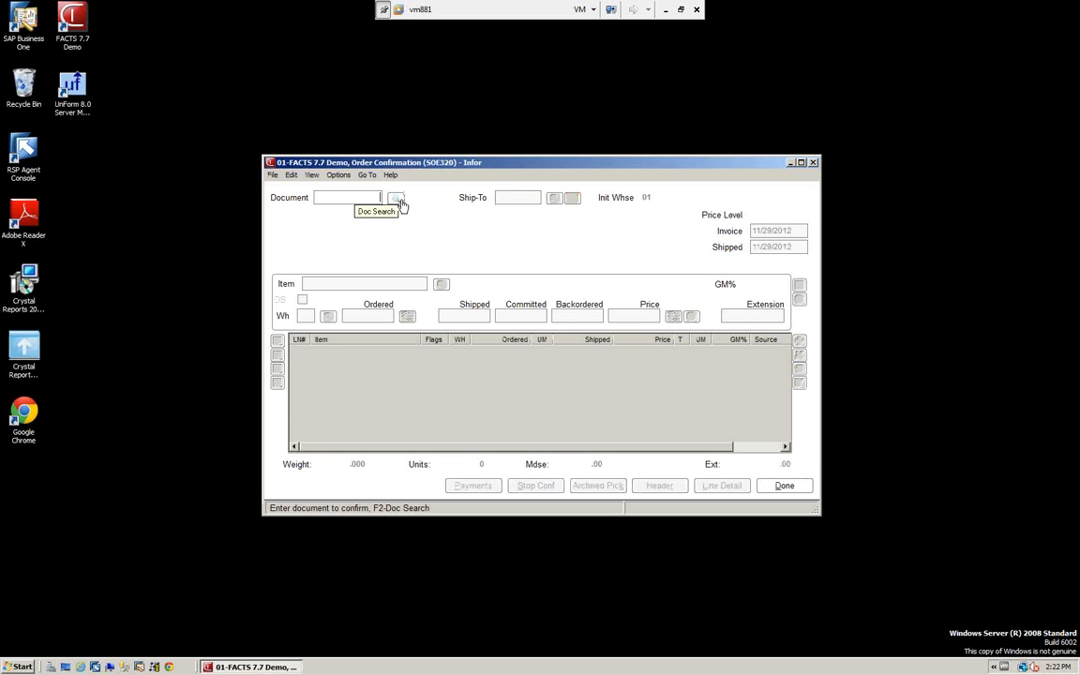
pyautogui.write('001910')
pyautogui.press('Return')
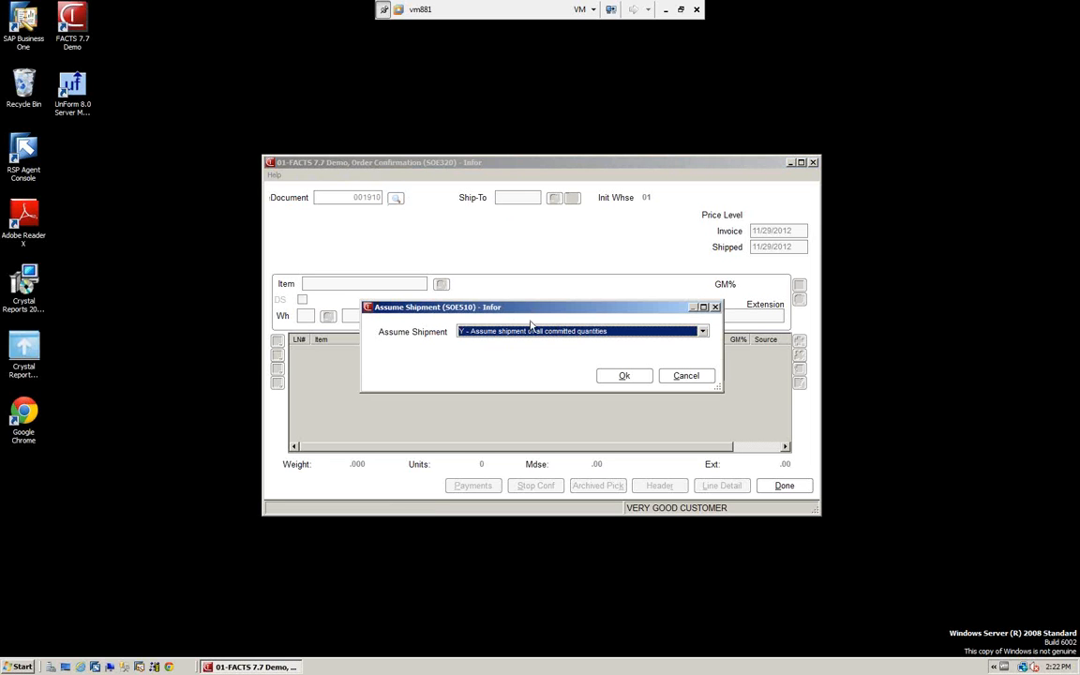
# Set Assume Shipment to B - Confirm shipment of committed line by line for the order
pyautogui.moveTo(532, 316); pyautogui.dragTo(529, 259)
pyautogui.click(700, 276)
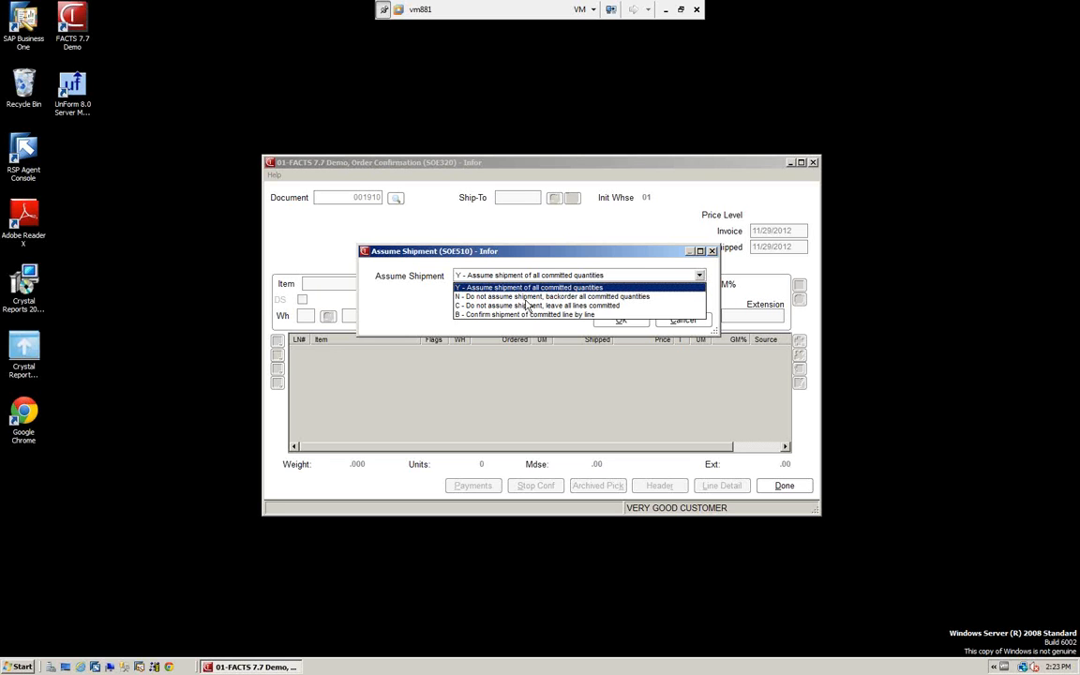
pyautogui.click(481, 315)
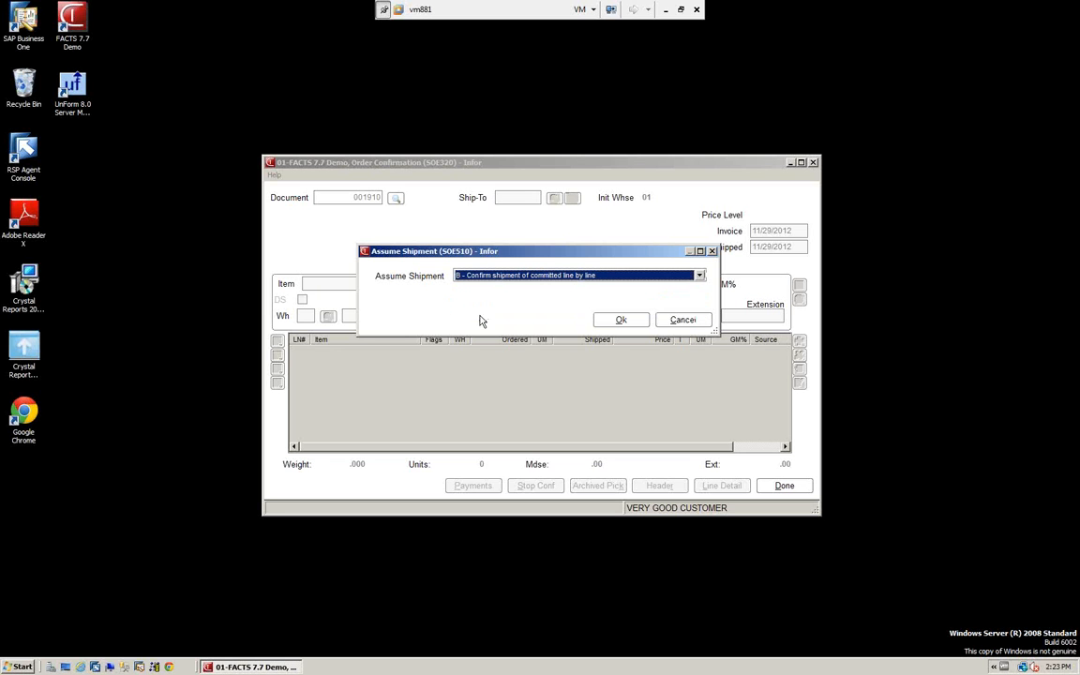
pyautogui.click(626, 321)
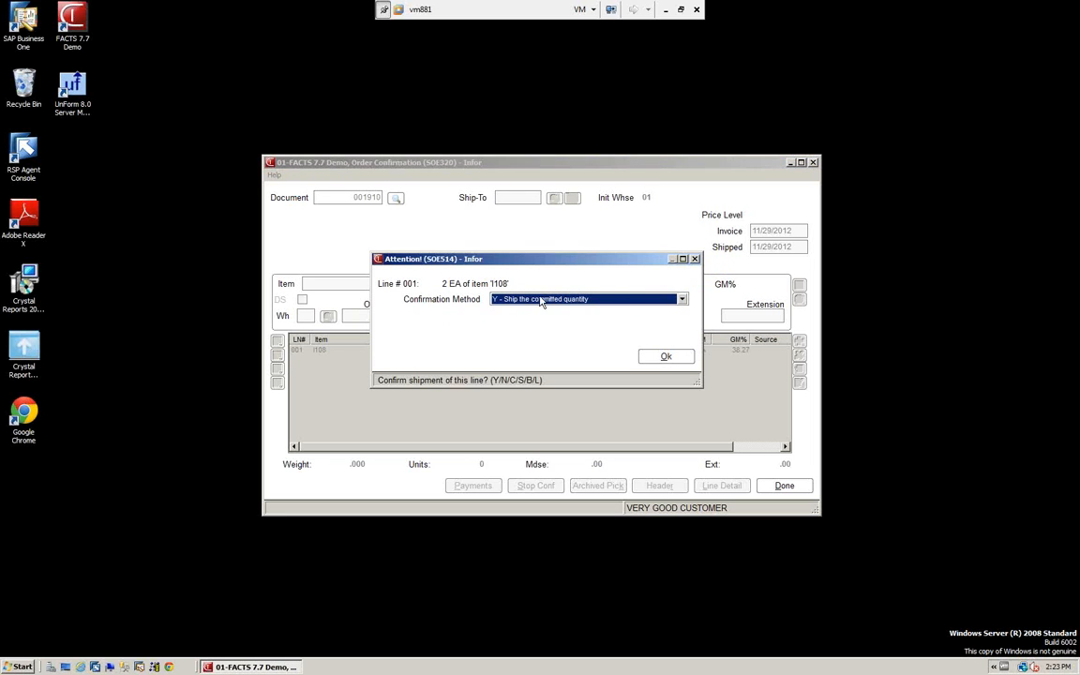
# Confirm lines 001 (item I108) and 002 (item I100) with Y - Ship the committed quantity
pyautogui.click(683, 300)
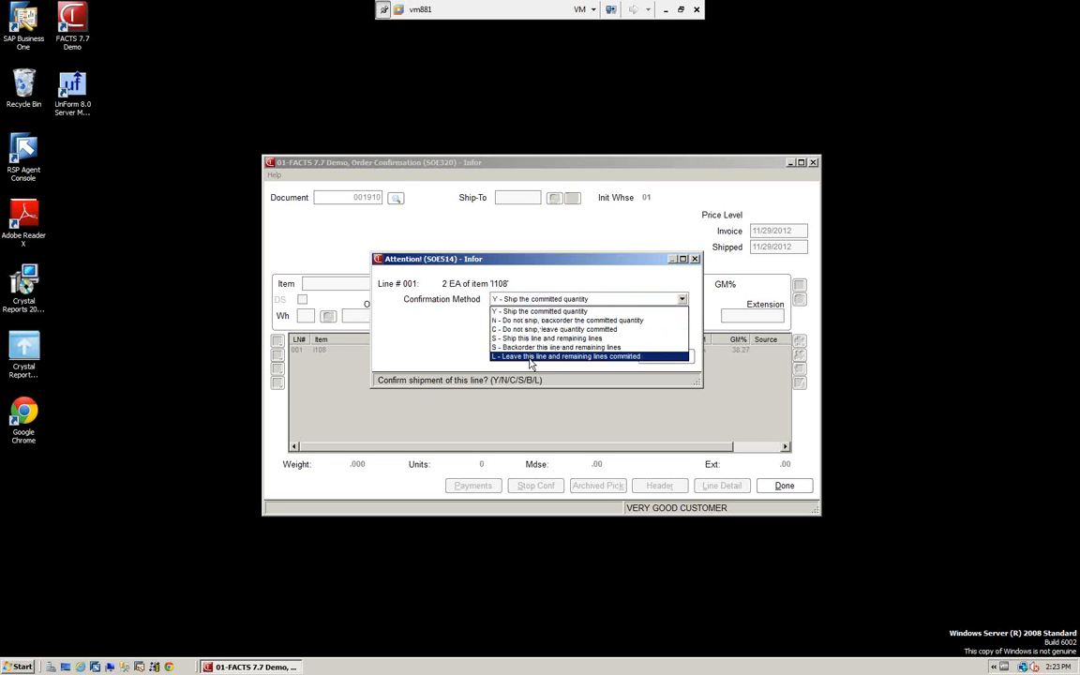
pyautogui.click(539, 311)
pyautogui.click(662, 360)
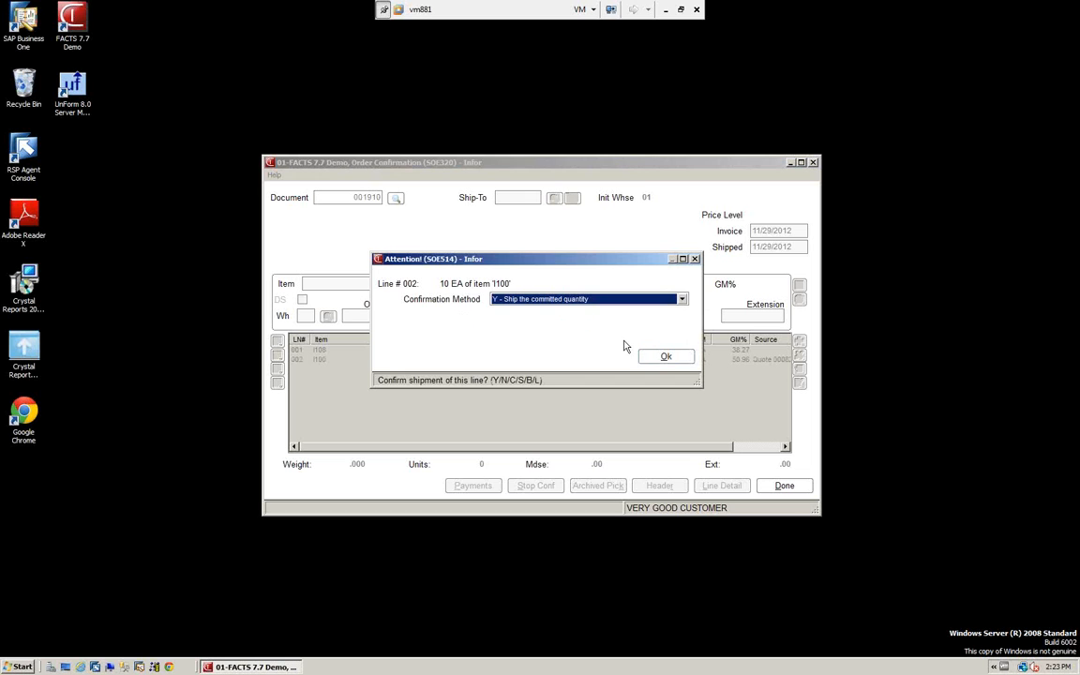
pyautogui.click(667, 358)
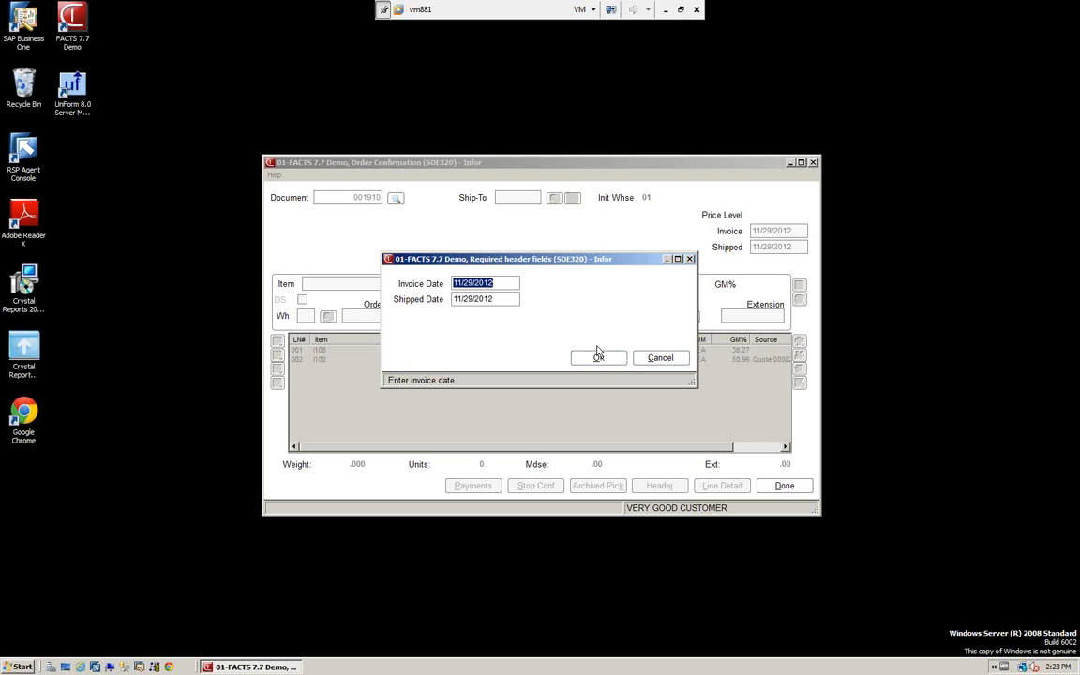
# Set both the invoice date and the shipped date to 06/15/2010 in the required header fields
pyautogui.write('061510')
pyautogui.press('Tab')
pyautogui.write('06')
pyautogui.click(598, 359)
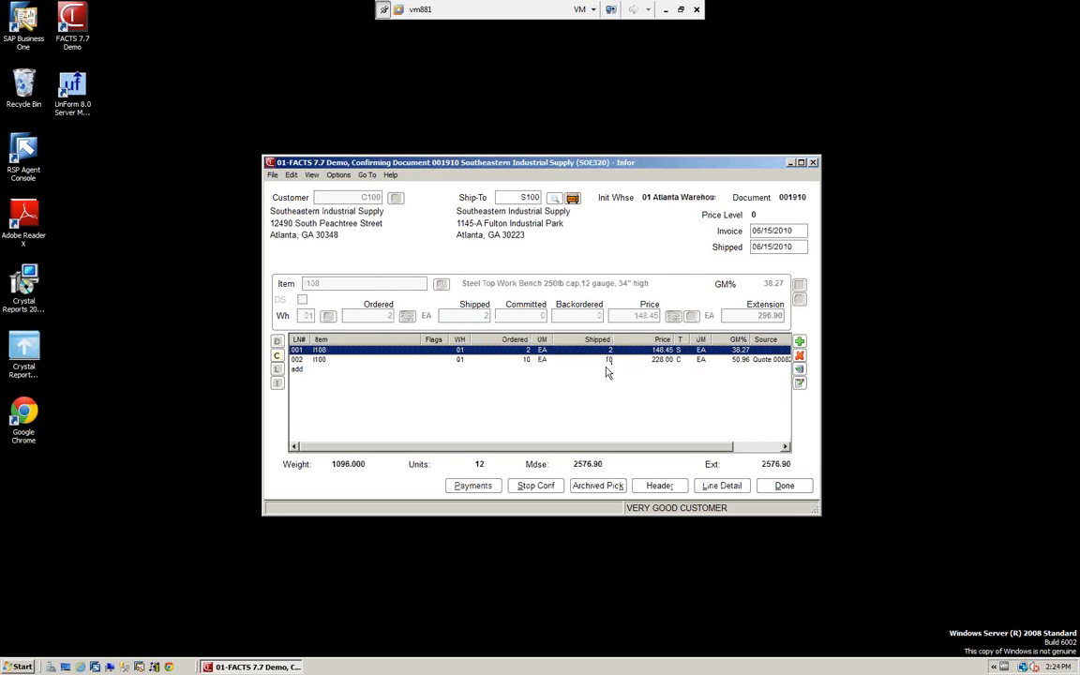
# Set the shipped quantity of item I100 on line 002 to 8 and accept resetting its order quantity to 12 EA
pyautogui.click(529, 361)
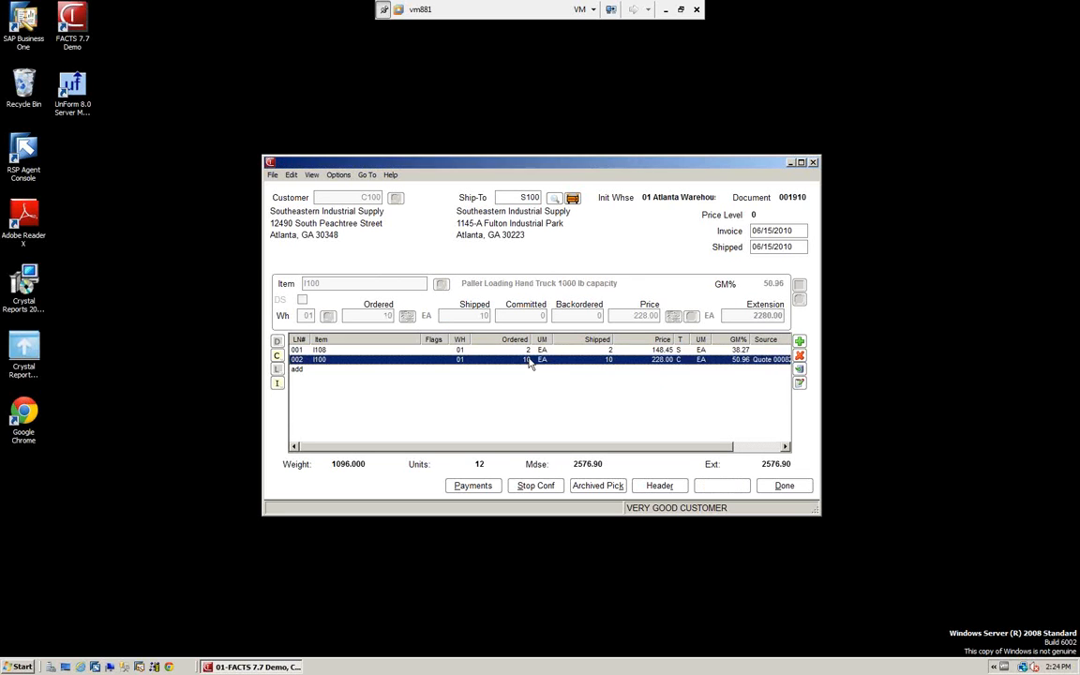
pyautogui.click(799, 385)
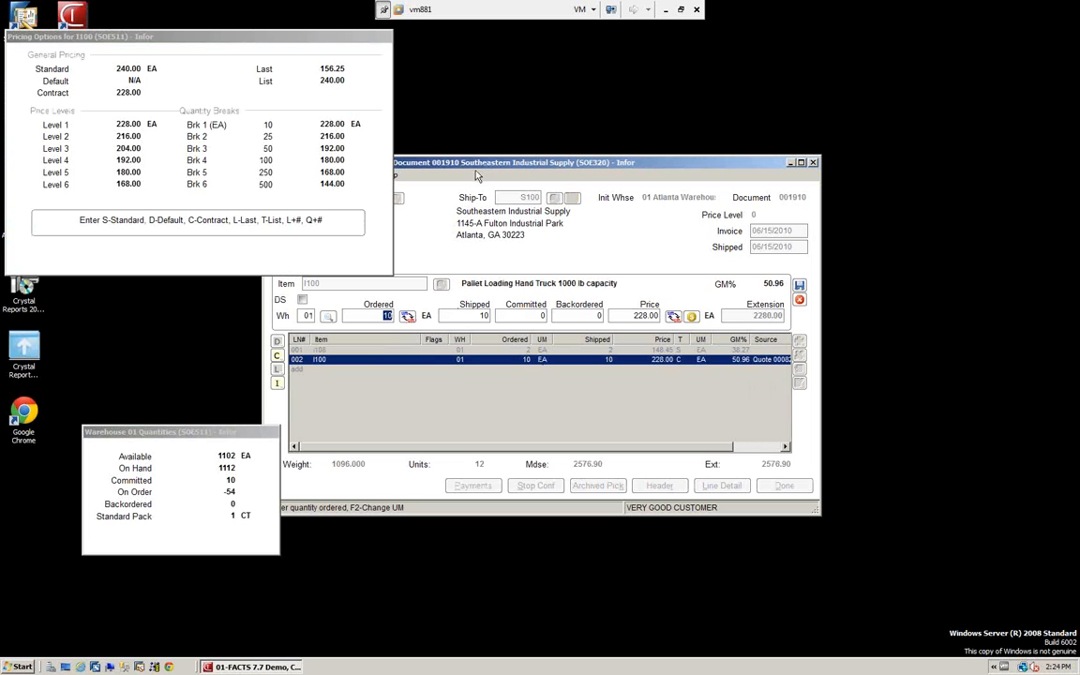
pyautogui.click(457, 311)
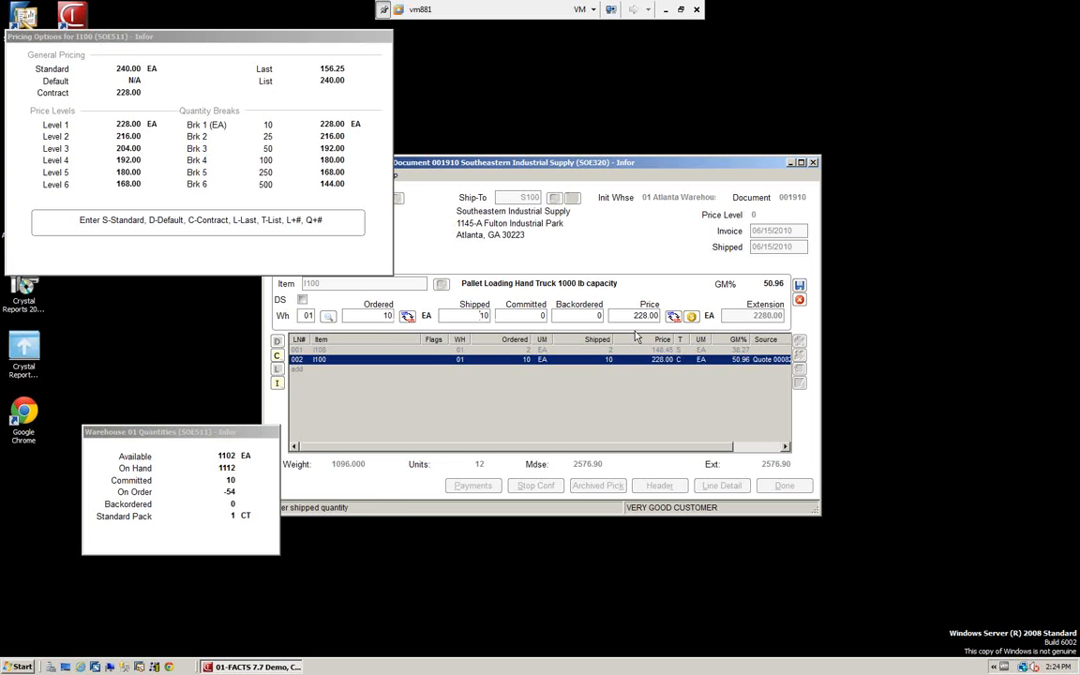
pyautogui.press('Delete')
pyautogui.press('Delete')
pyautogui.write('8')
pyautogui.press('Tab')
pyautogui.press('Tab')
pyautogui.press('Tab')
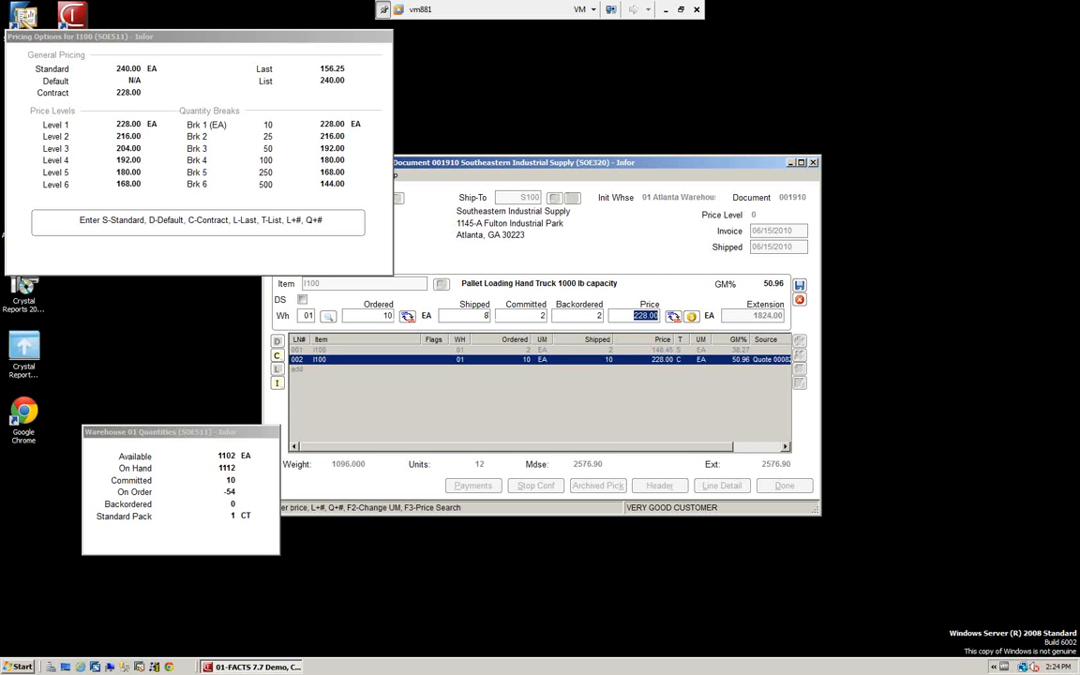
pyautogui.press('Tab')
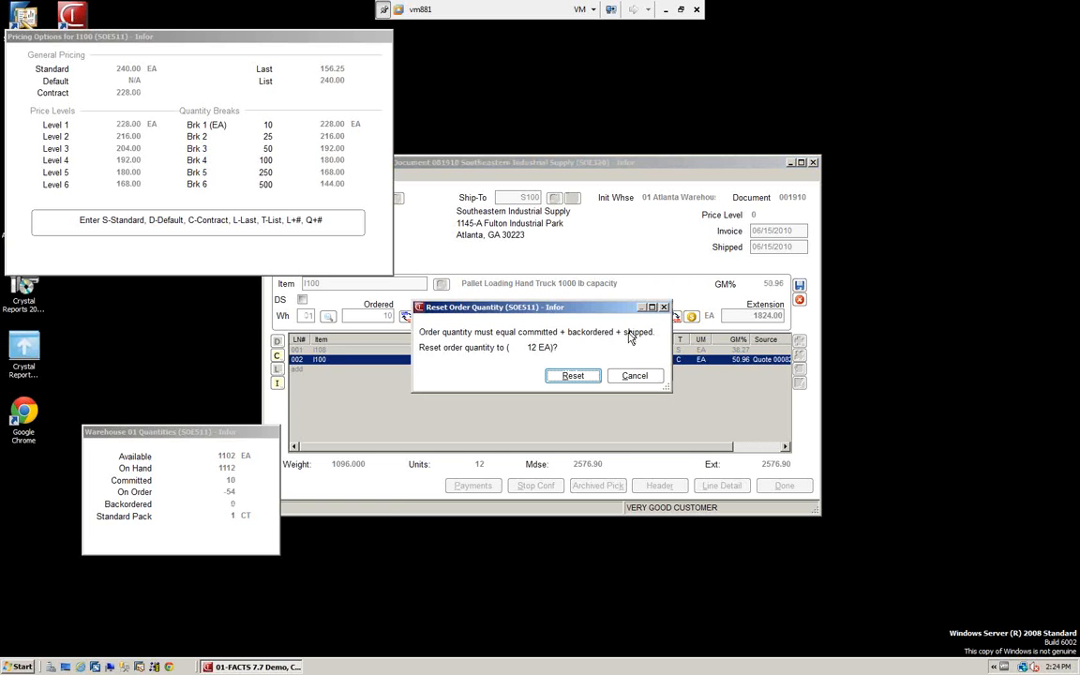
pyautogui.click(582, 379)
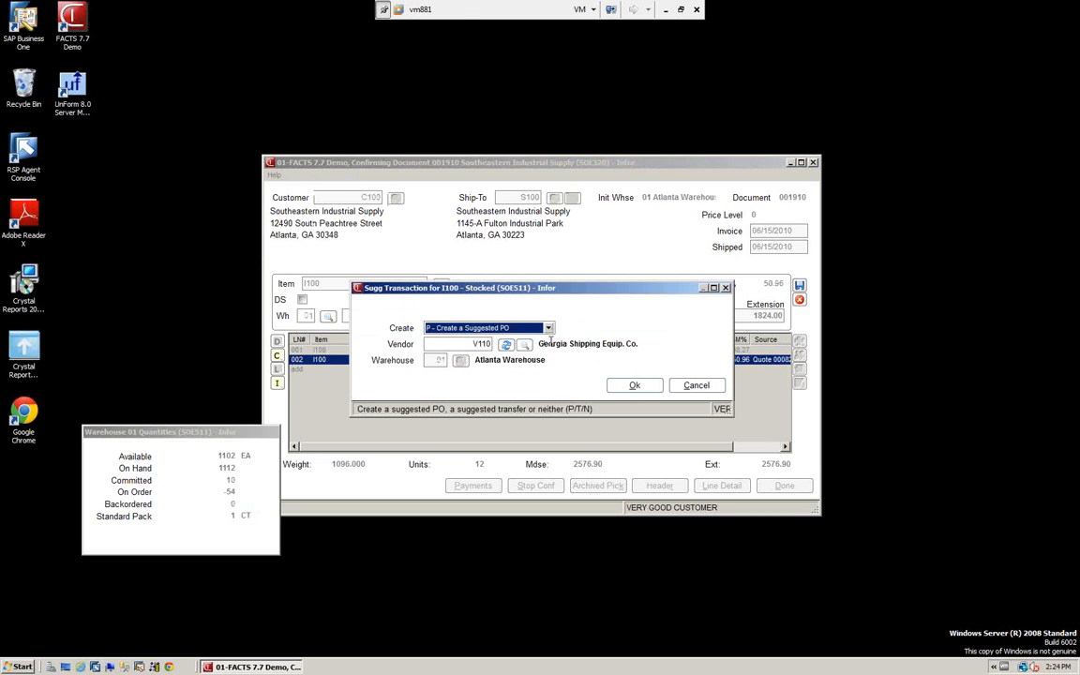
# Create a suggested PO for item I100 with vendor V110, Georgia Shipping Equip. Co., for the Atlanta Warehouse
pyautogui.moveTo(543, 291); pyautogui.dragTo(745, 111)
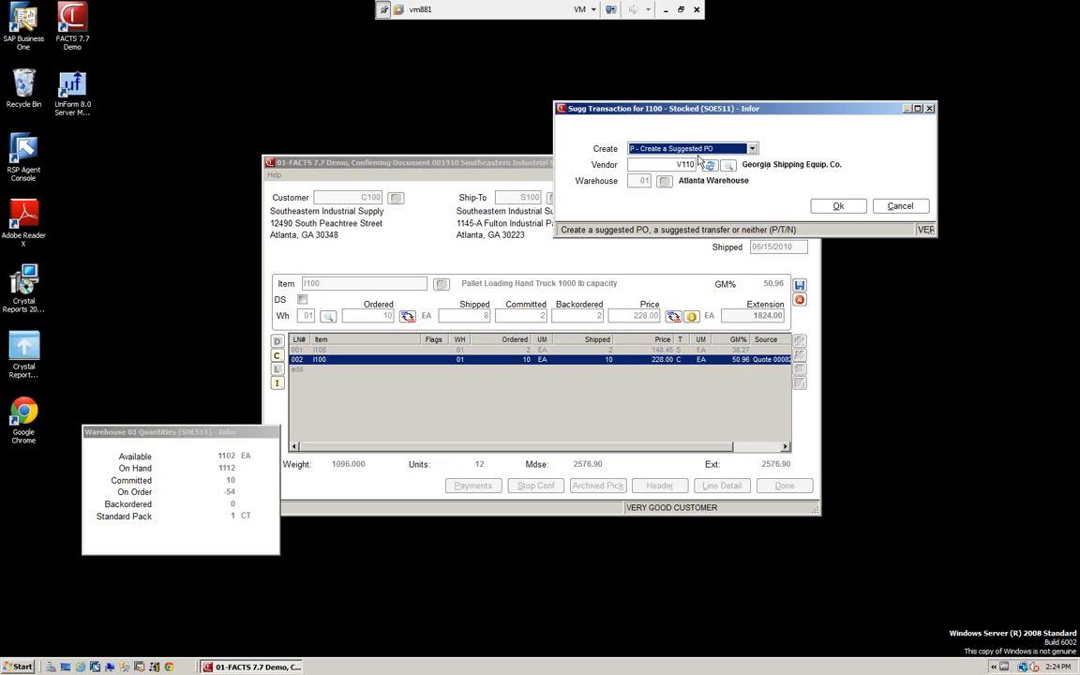
pyautogui.click(753, 149)
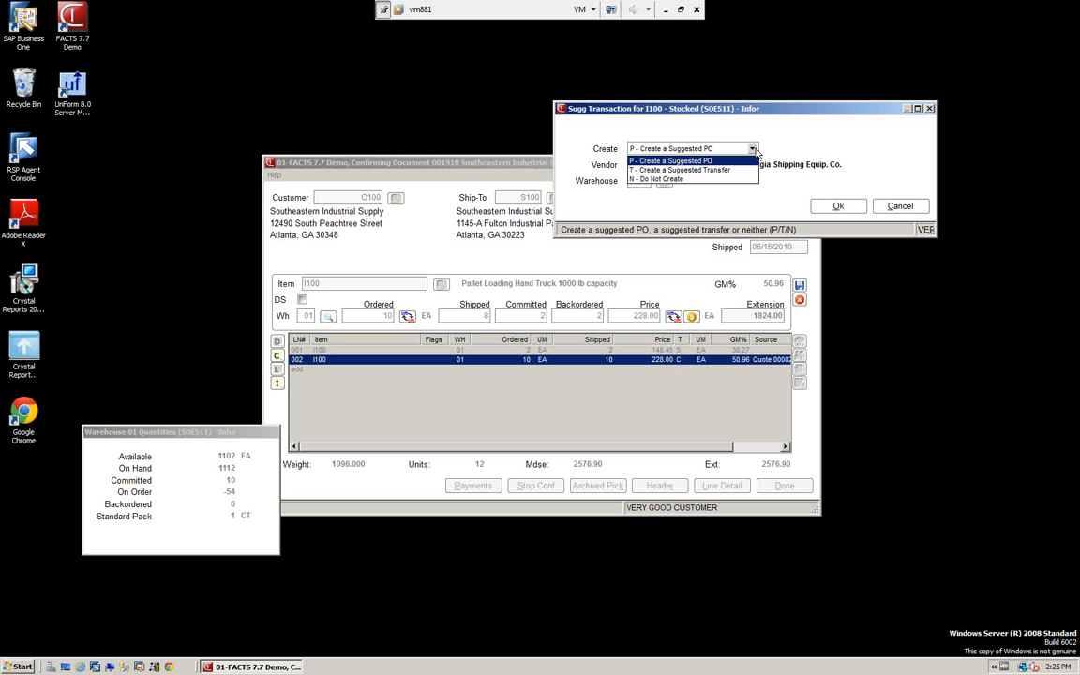
pyautogui.click(656, 159)
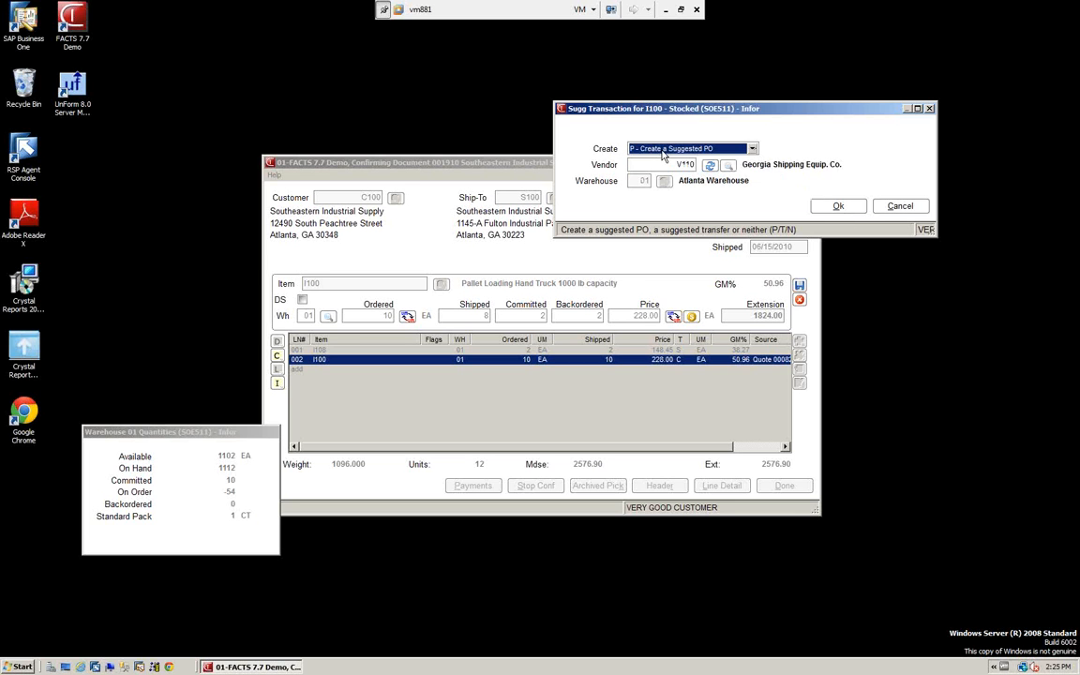
pyautogui.click(837, 206)
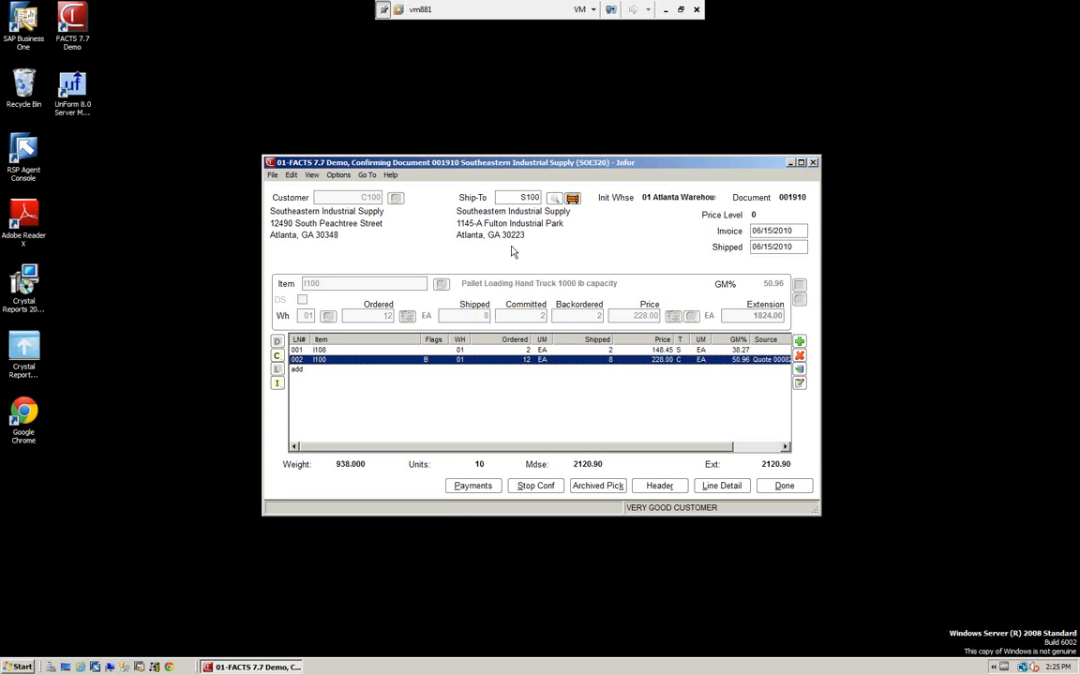
pyautogui.click(273, 178)
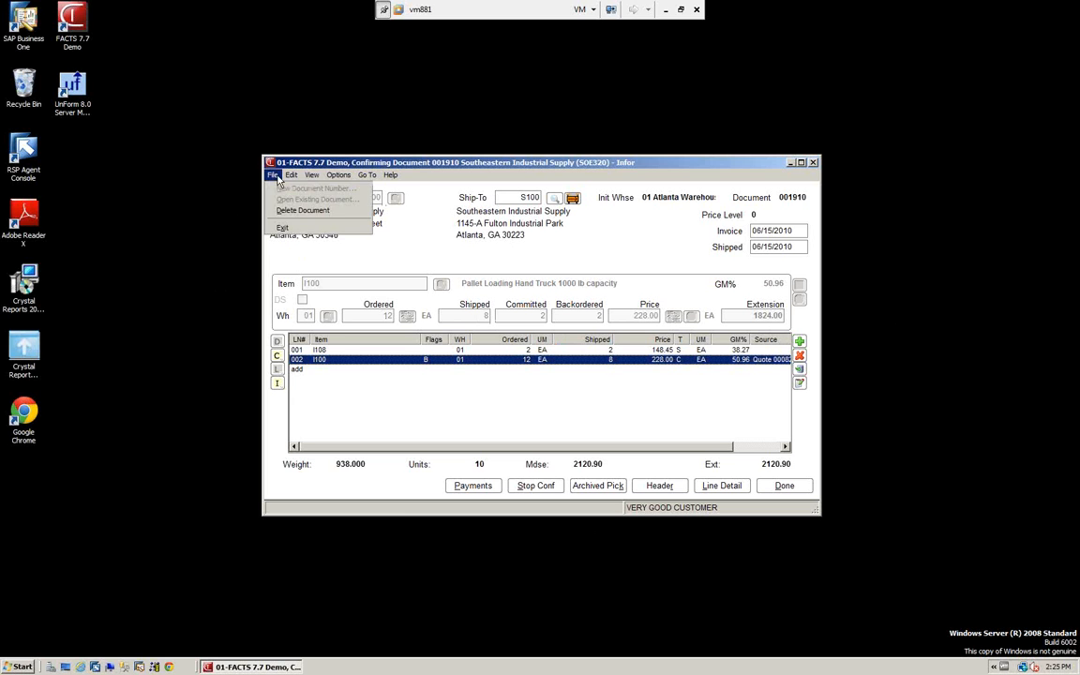
pyautogui.moveTo(292, 176)
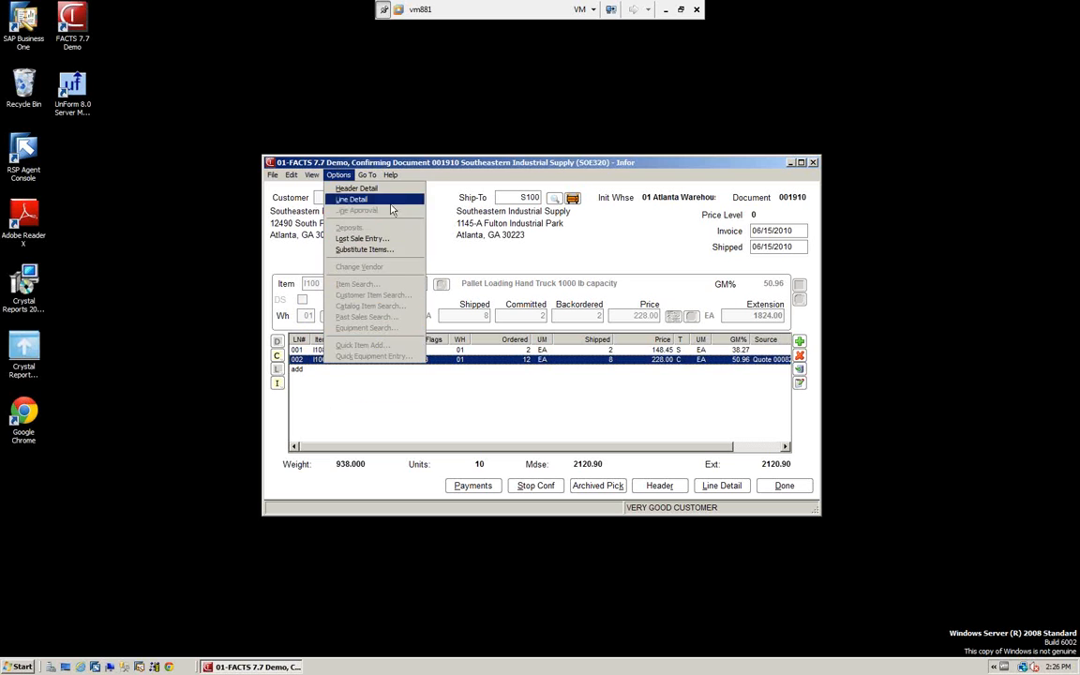
pyautogui.click(404, 364)
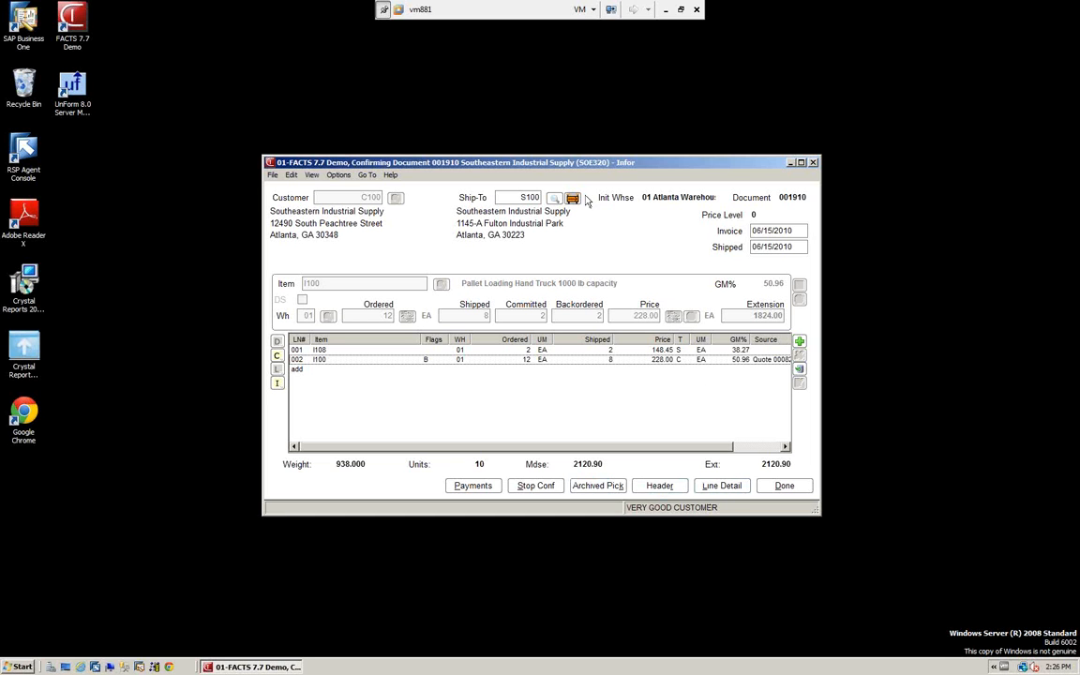
# Finish the confirmation lines to open the document footer, and keep the freight code at P - Prepaid
pyautogui.click(783, 488)
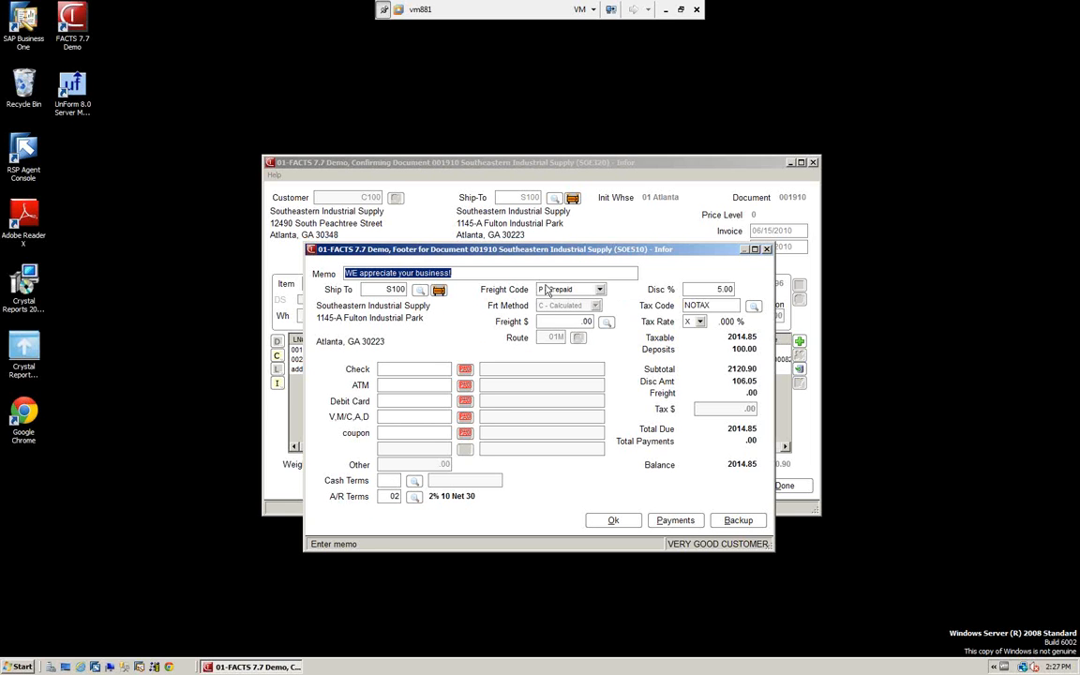
pyautogui.click(600, 291)
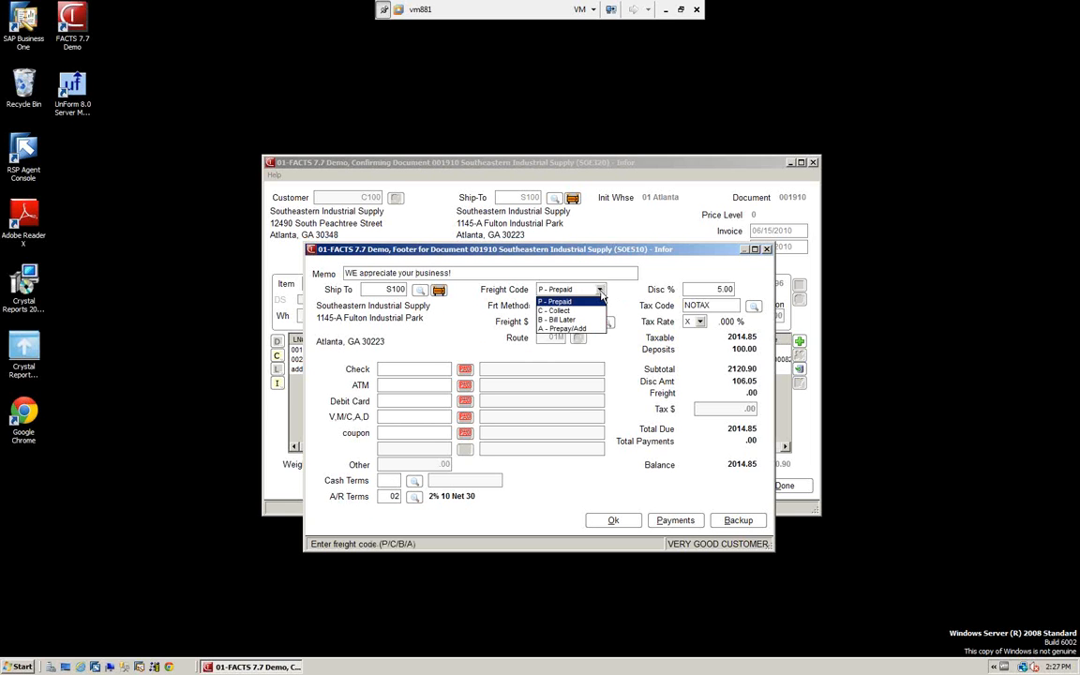
pyautogui.click(560, 301)
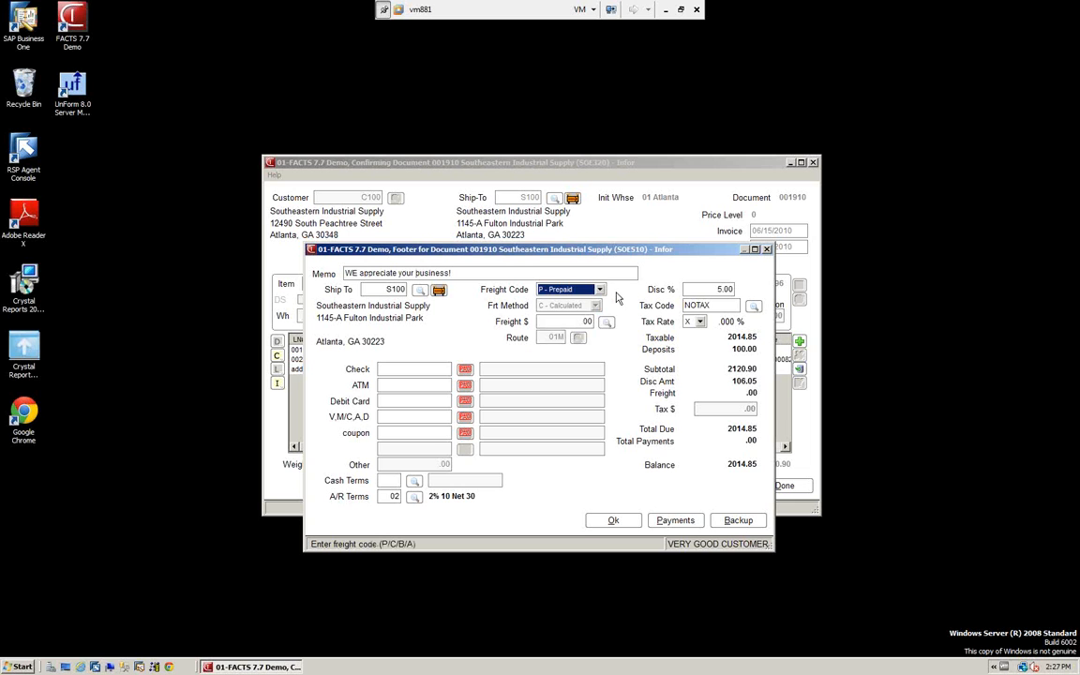
# Check the document's recorded deposit, and accept the footer with the invoice printed right away using print option 0, Print to file
pyautogui.click(675, 521)
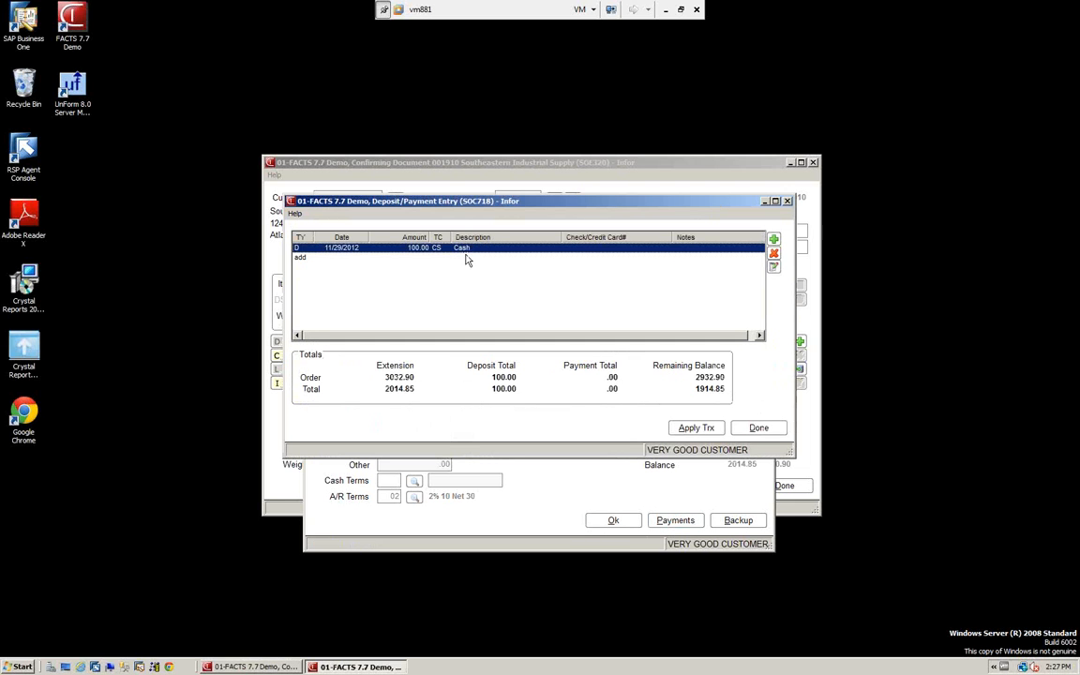
pyautogui.click(759, 427)
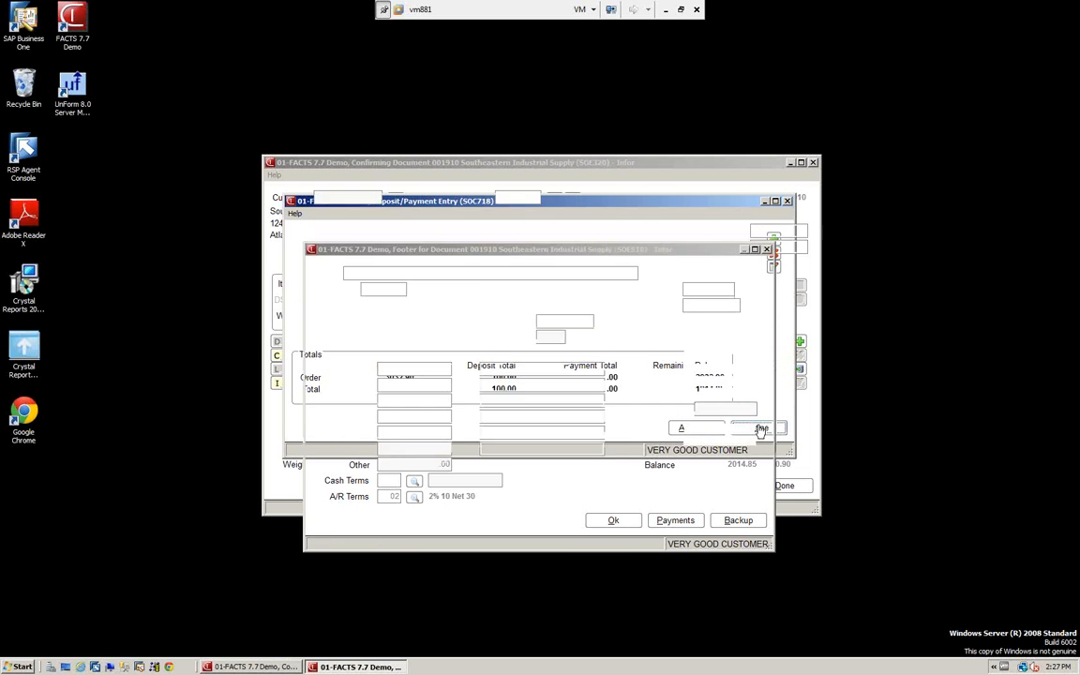
pyautogui.click(616, 522)
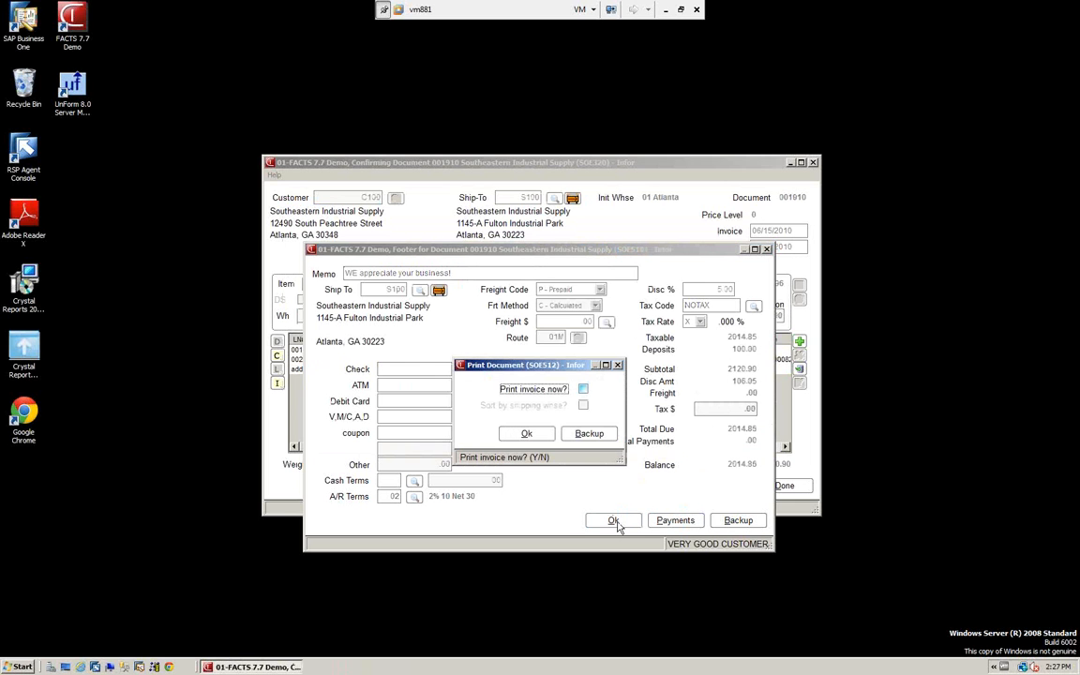
pyautogui.click(582, 390)
pyautogui.click(527, 435)
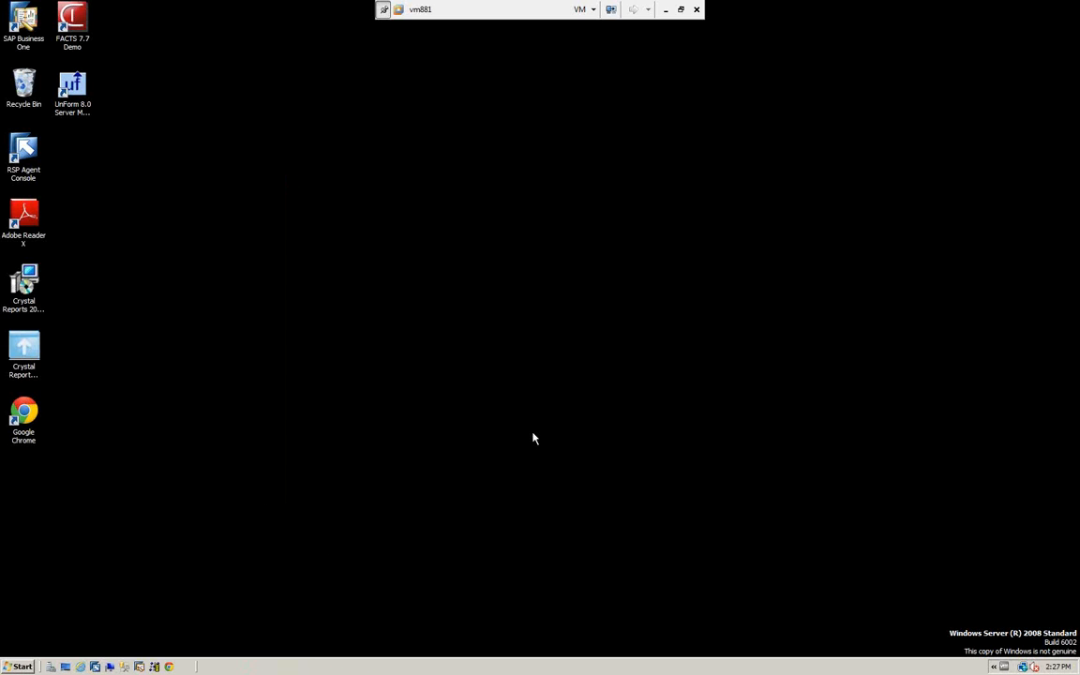
pyautogui.press('Return')
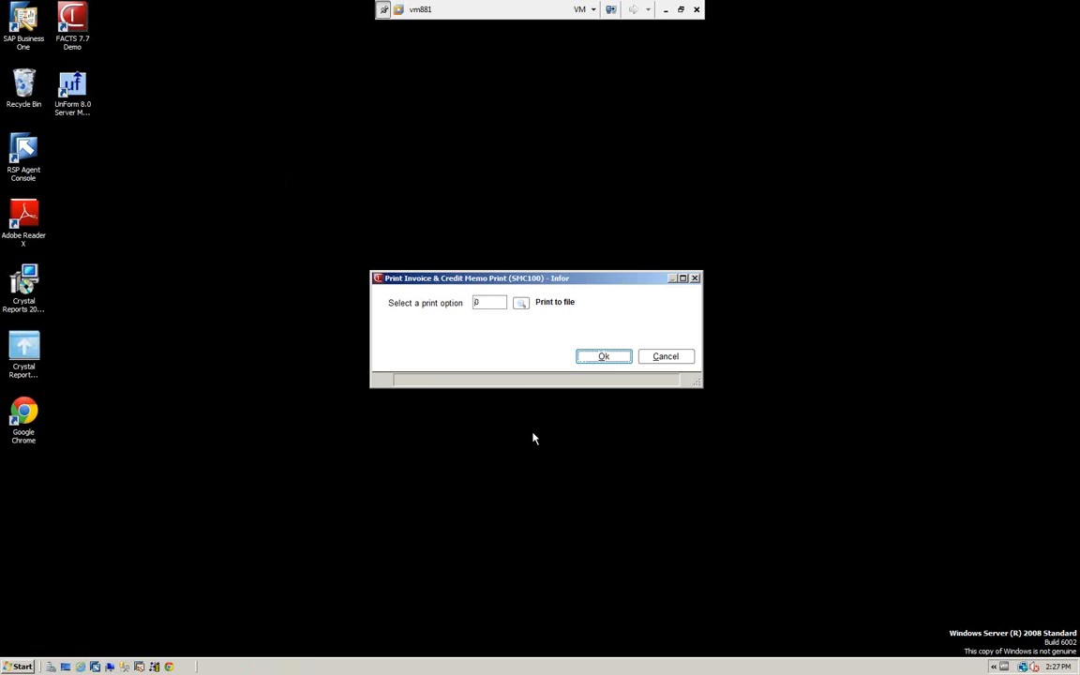
pyautogui.click(603, 359)
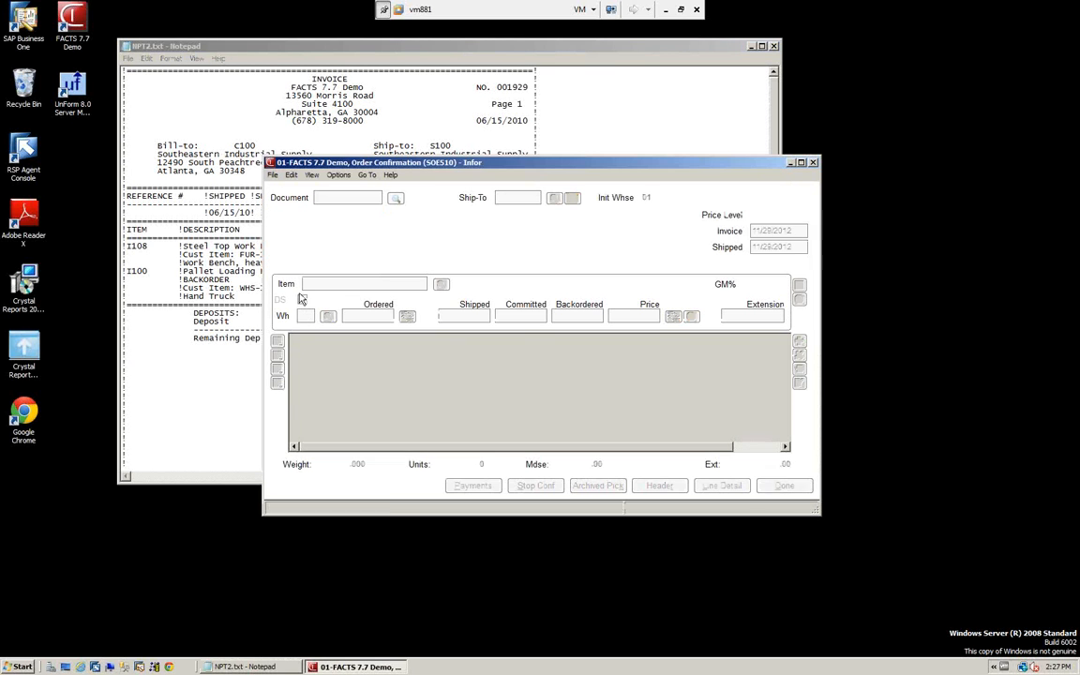
# Review the printed invoice in Notepad, close it, and exit Order Confirmation to the master menu
pyautogui.click(401, 47)
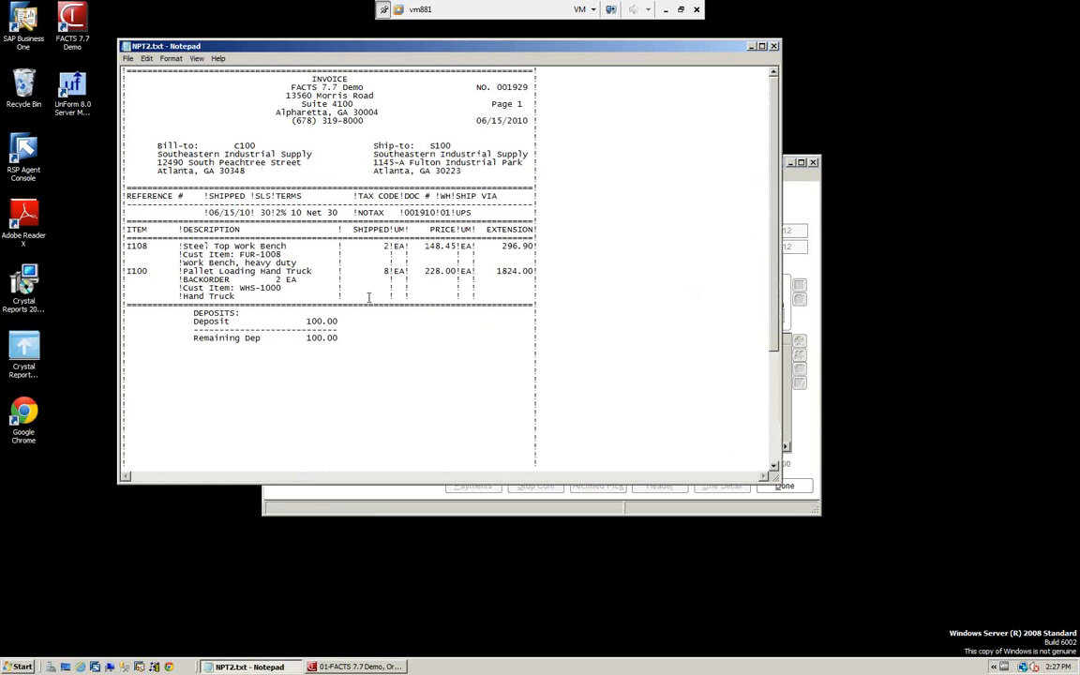
pyautogui.click(774, 47)
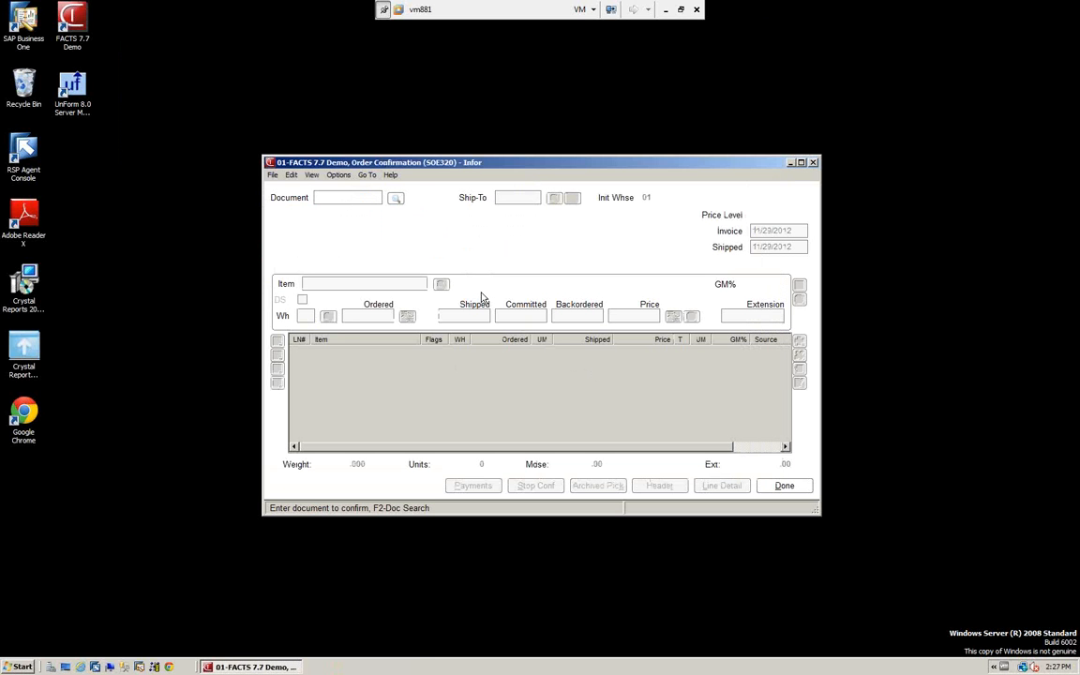
pyautogui.click(271, 175)
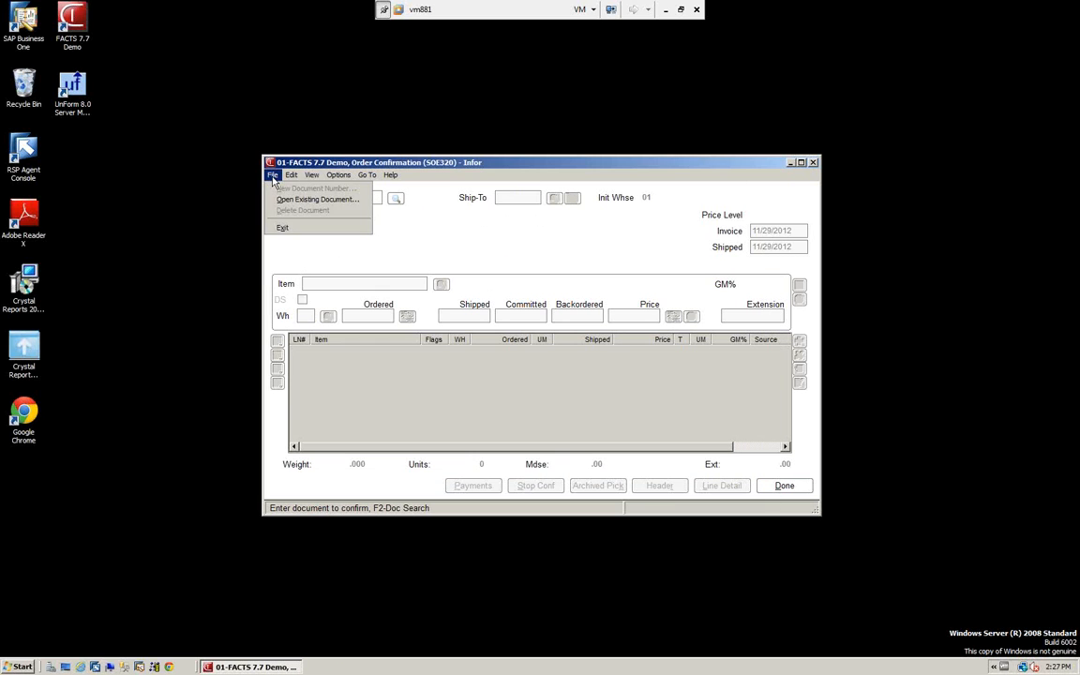
pyautogui.click(280, 228)
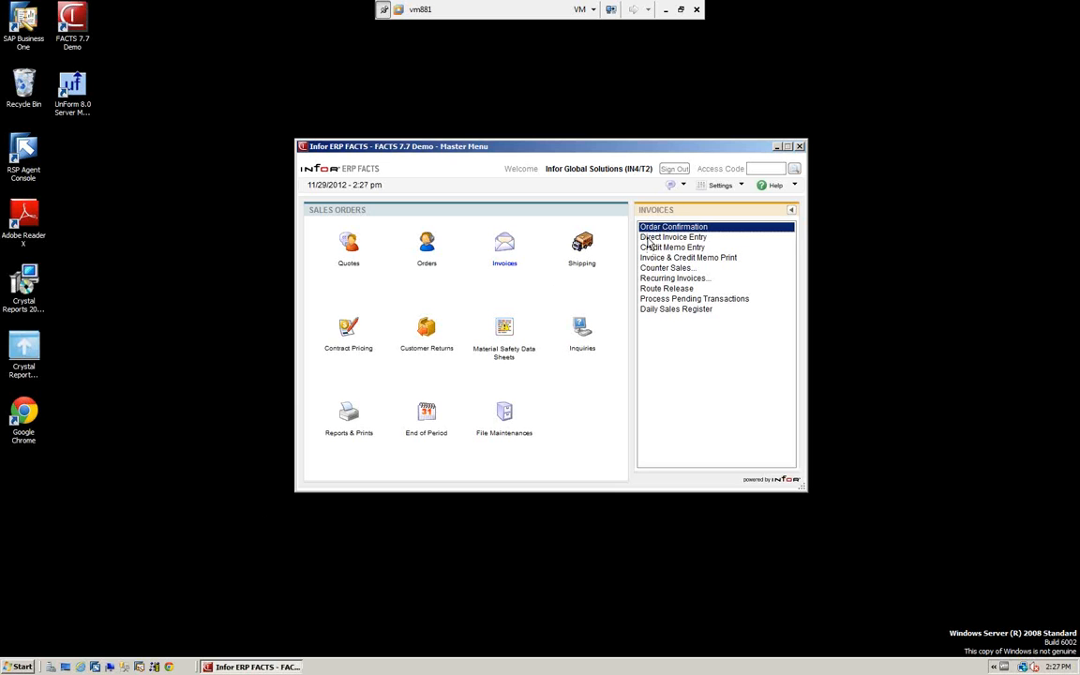
# Look at the blank Direct Invoice Entry screen, close it, and select Credit Memo Entry among the invoice programs
pyautogui.click(649, 239)
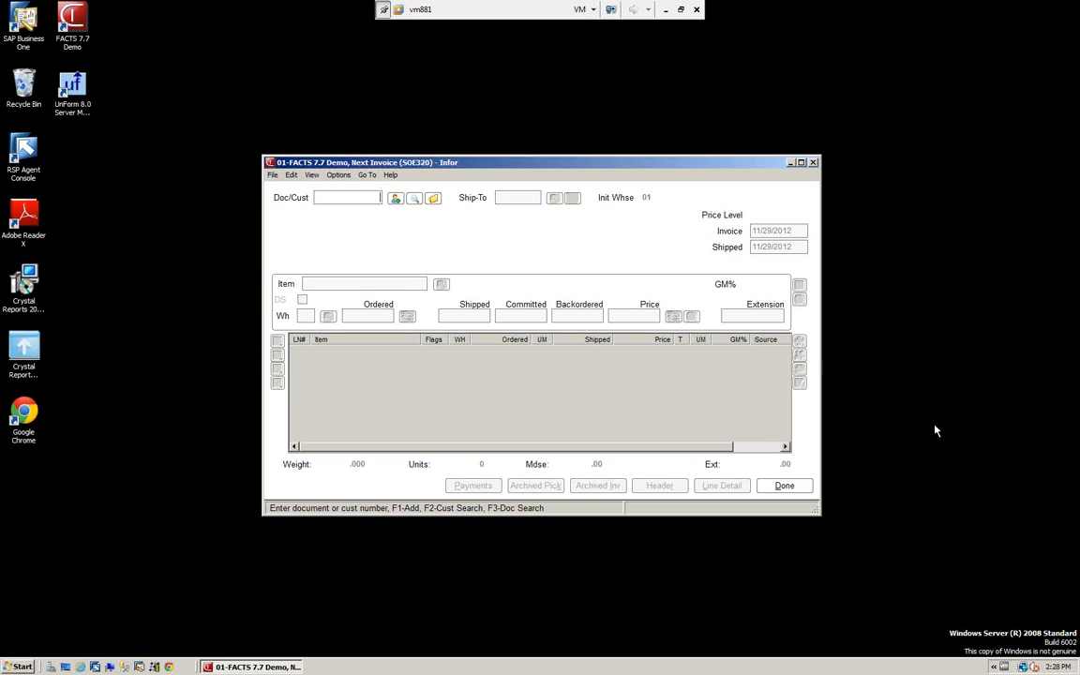
pyautogui.click(783, 486)
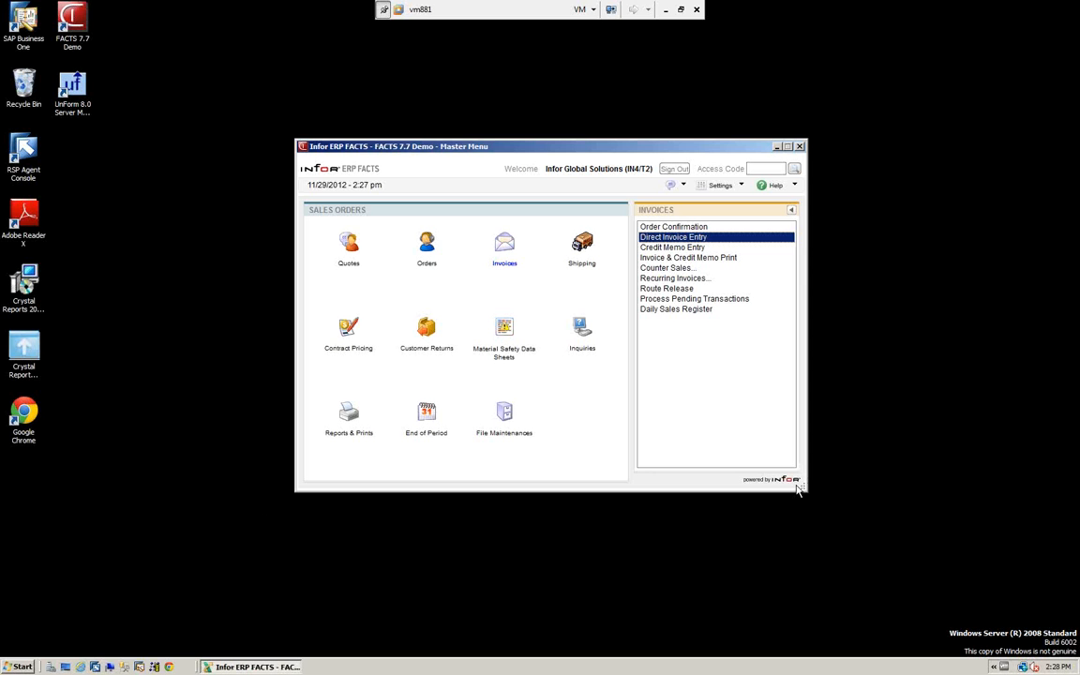
pyautogui.click(665, 248)
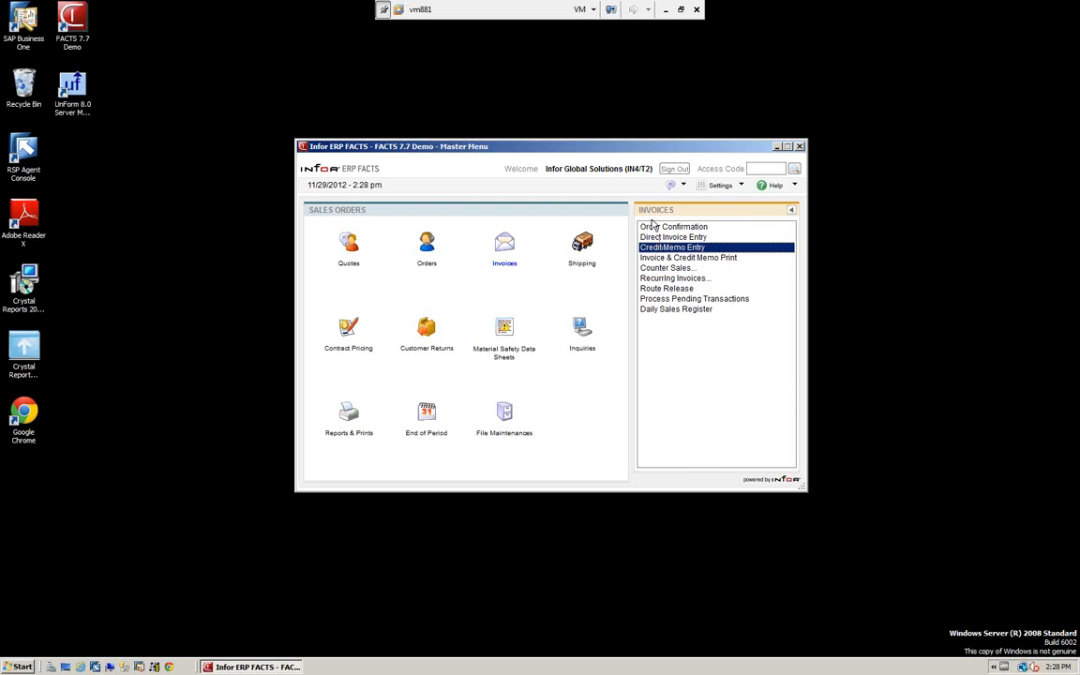
# Open the Daily Sales Register and set its date to 06/15/2010 and scope to D - Detail, keeping warehouse 01
pyautogui.click(667, 312)
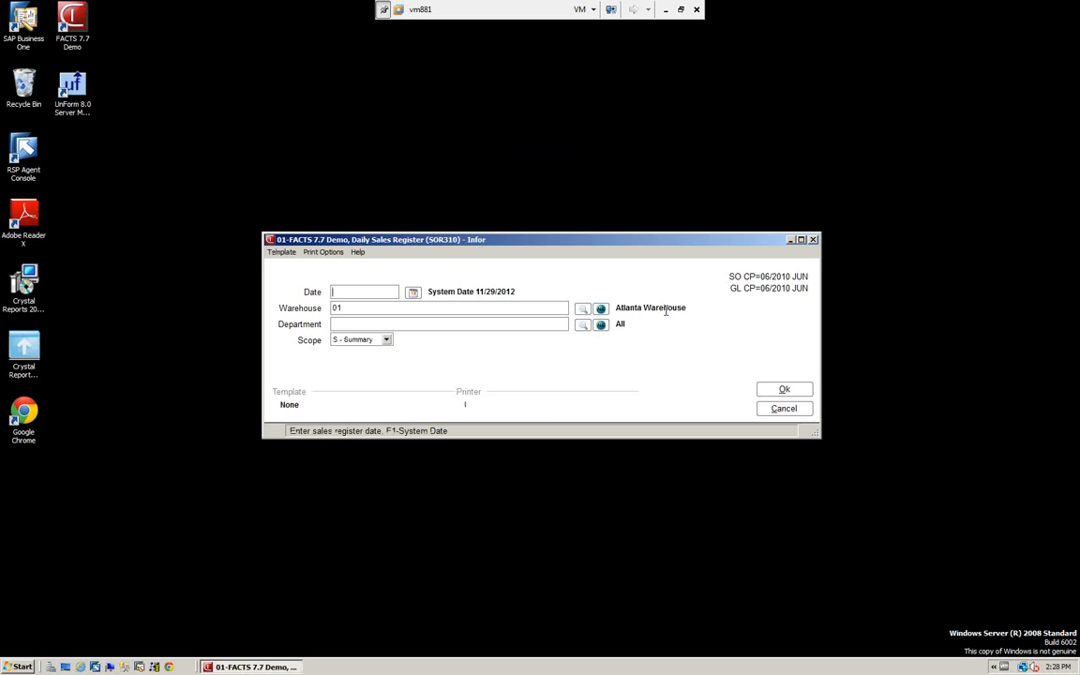
pyautogui.moveTo(505, 244); pyautogui.dragTo(496, 182)
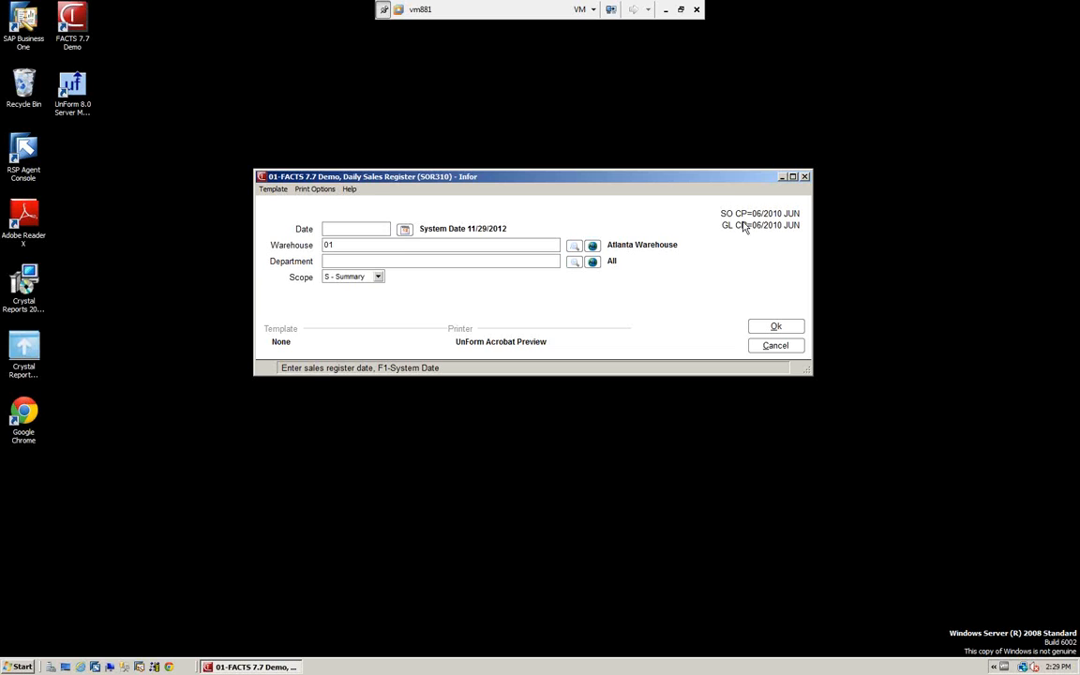
pyautogui.write('061510')
pyautogui.press('Return')
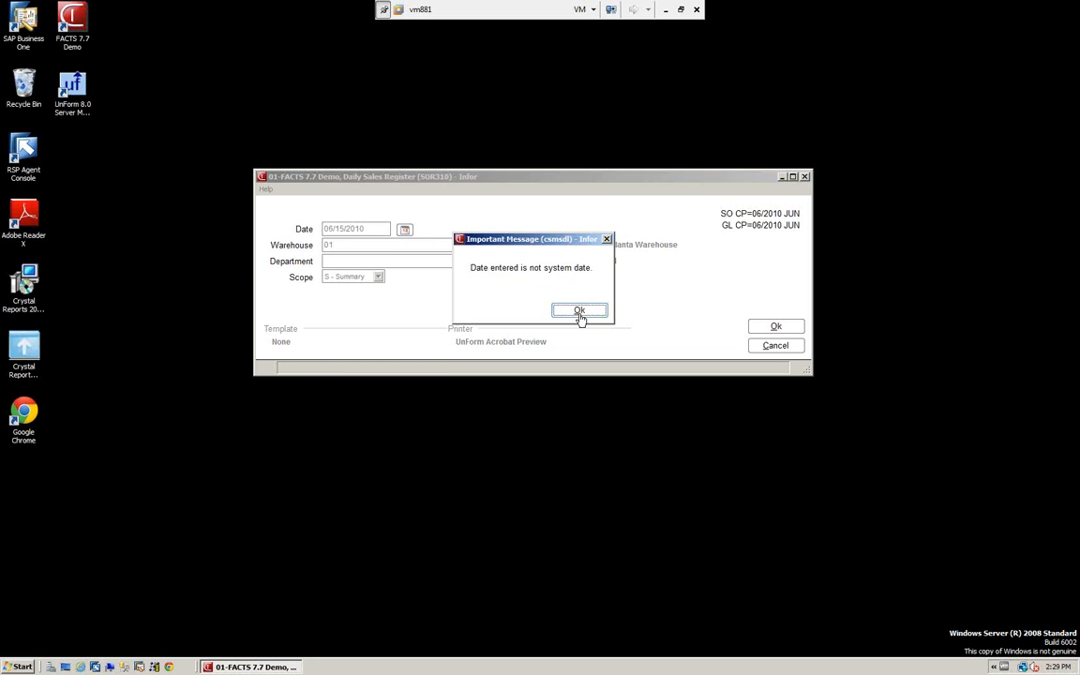
pyautogui.click(580, 312)
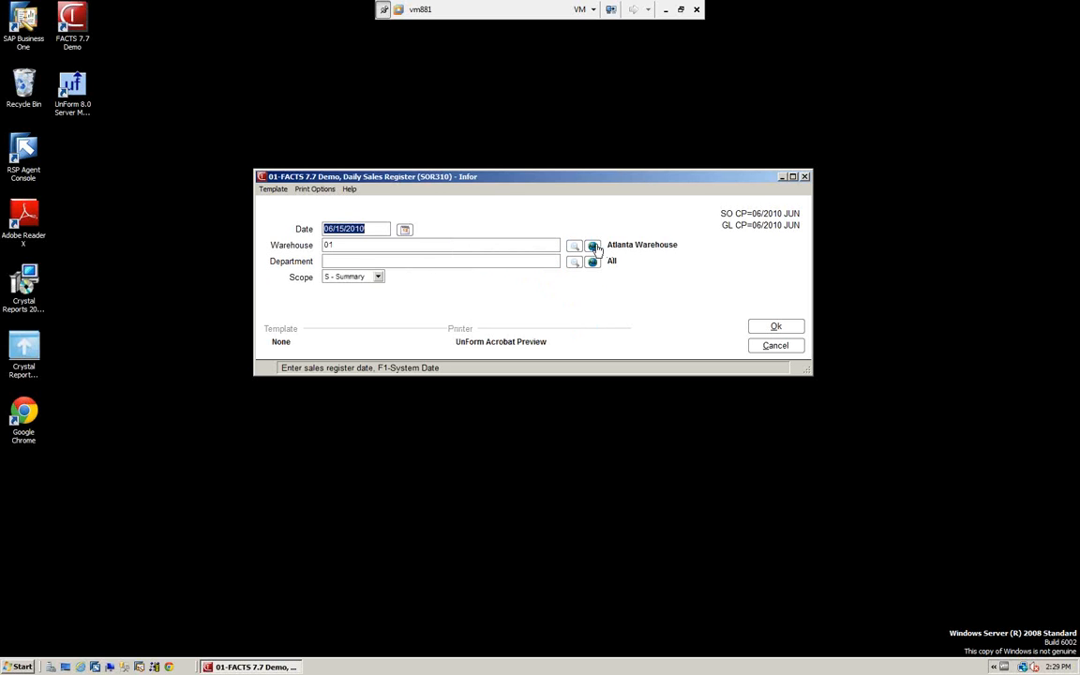
pyautogui.press('Return')
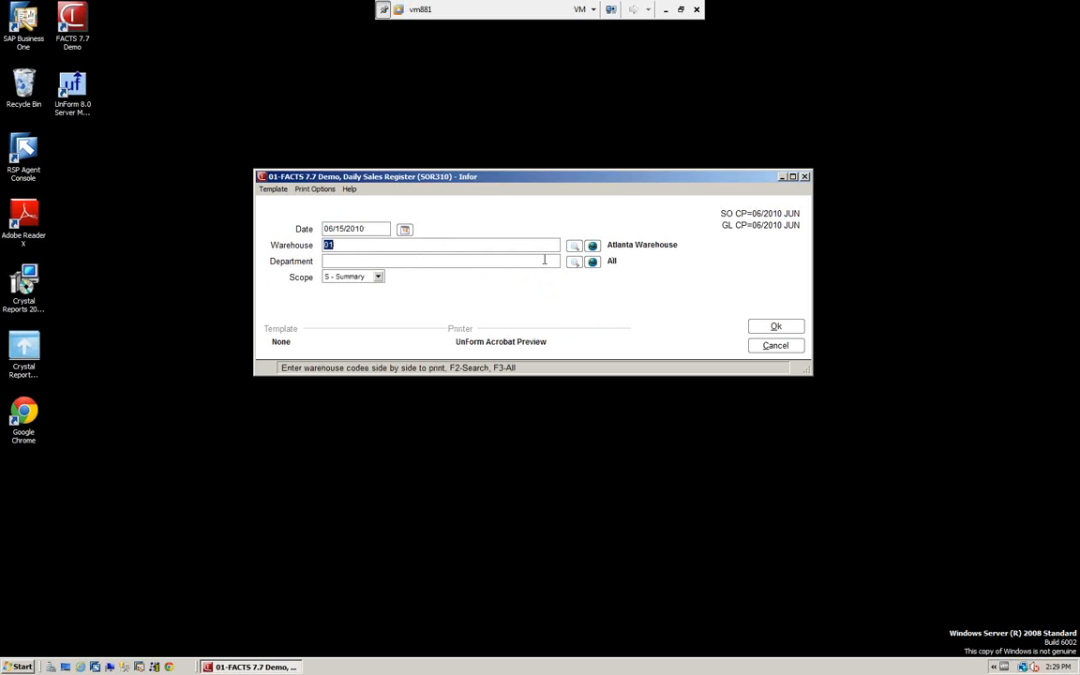
pyautogui.click(380, 277)
pyautogui.click(348, 296)
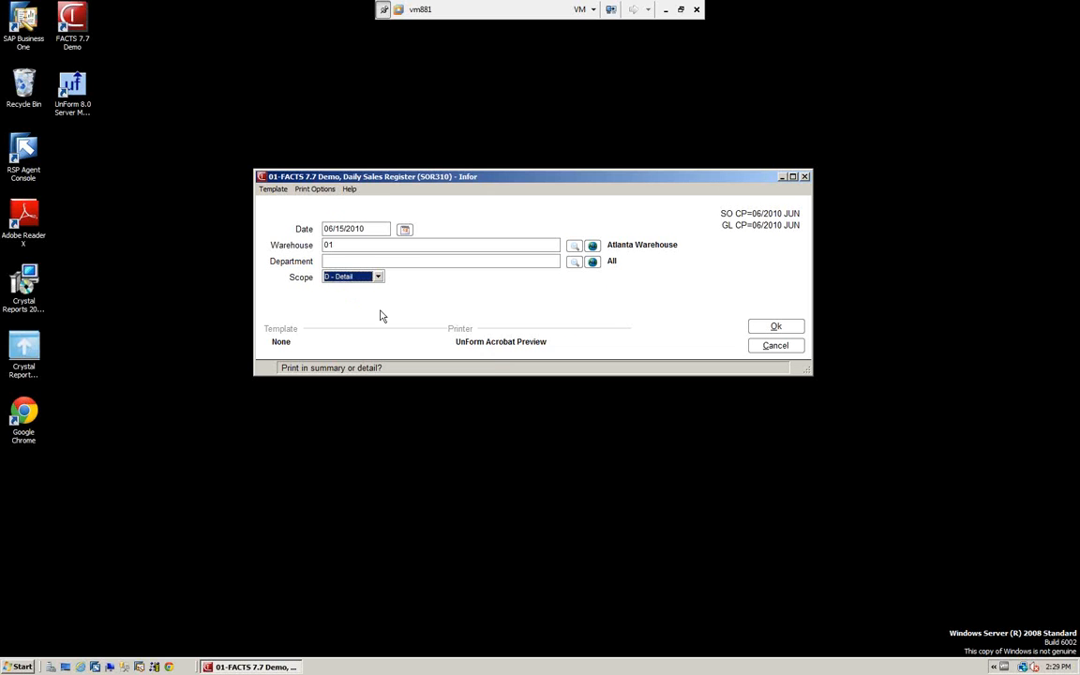
# Set the register's print properties to use printer 0, Print to file
pyautogui.click(313, 191)
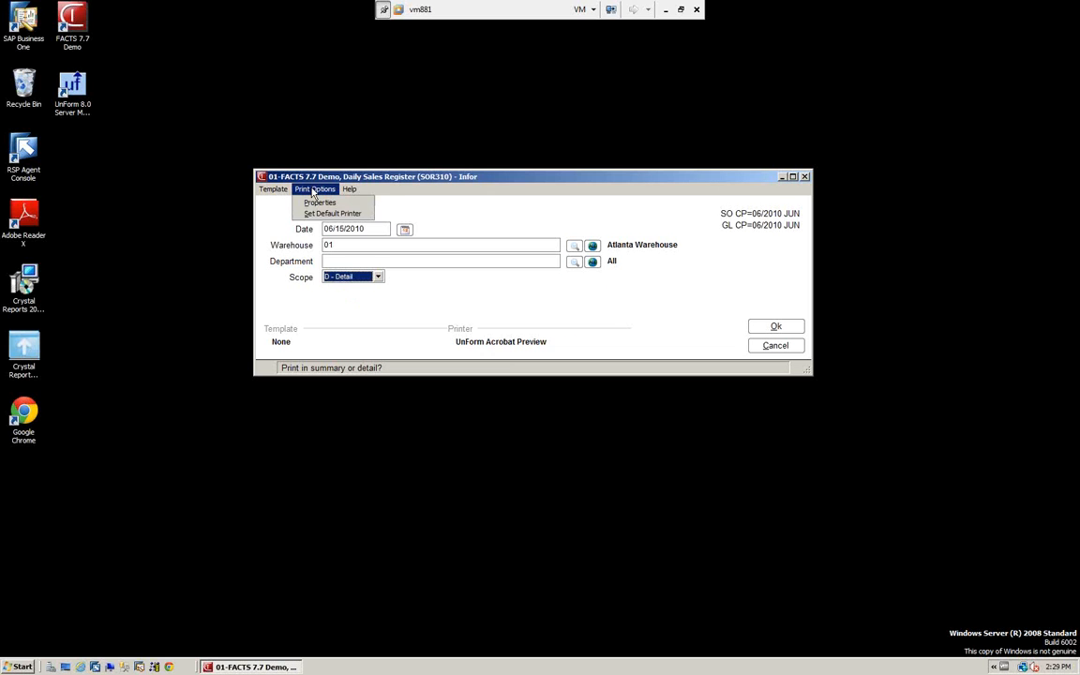
pyautogui.click(321, 204)
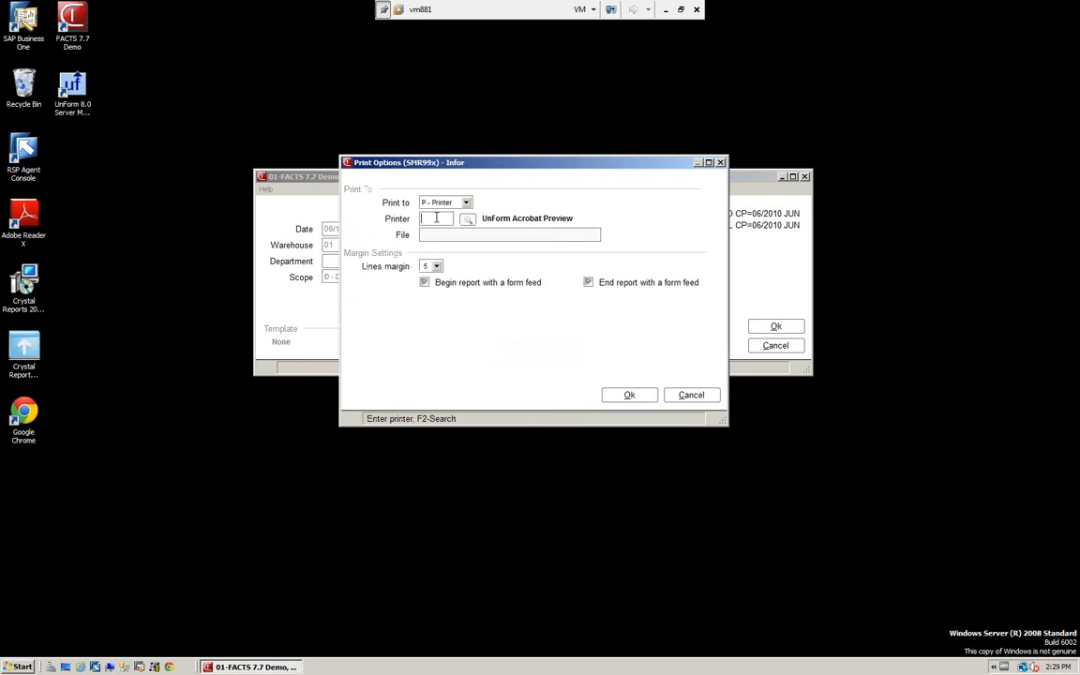
pyautogui.write('0')
pyautogui.press('Tab')
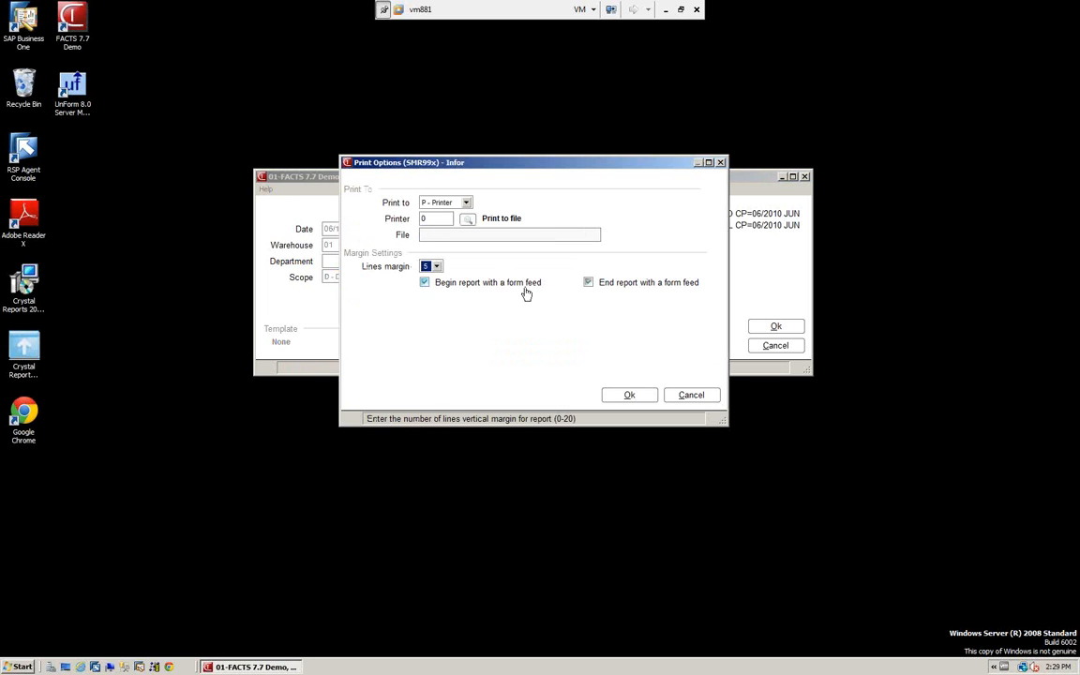
pyautogui.click(633, 401)
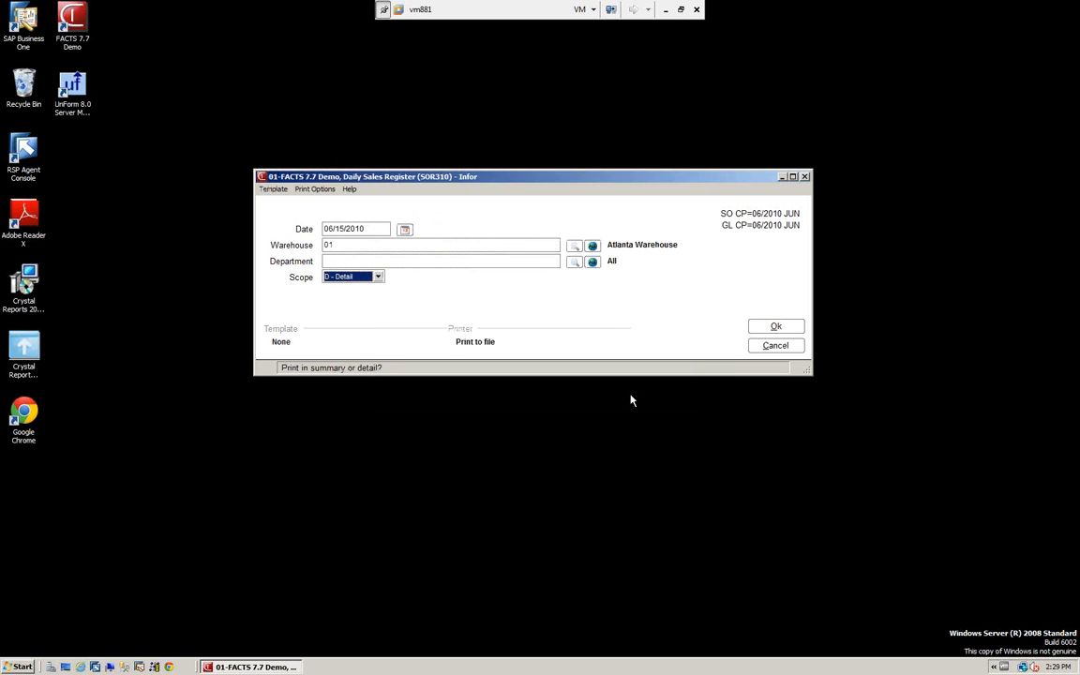
# Set the personal default printer for the Daily Sales Register at all locations to 0, Print to file
pyautogui.click(315, 188)
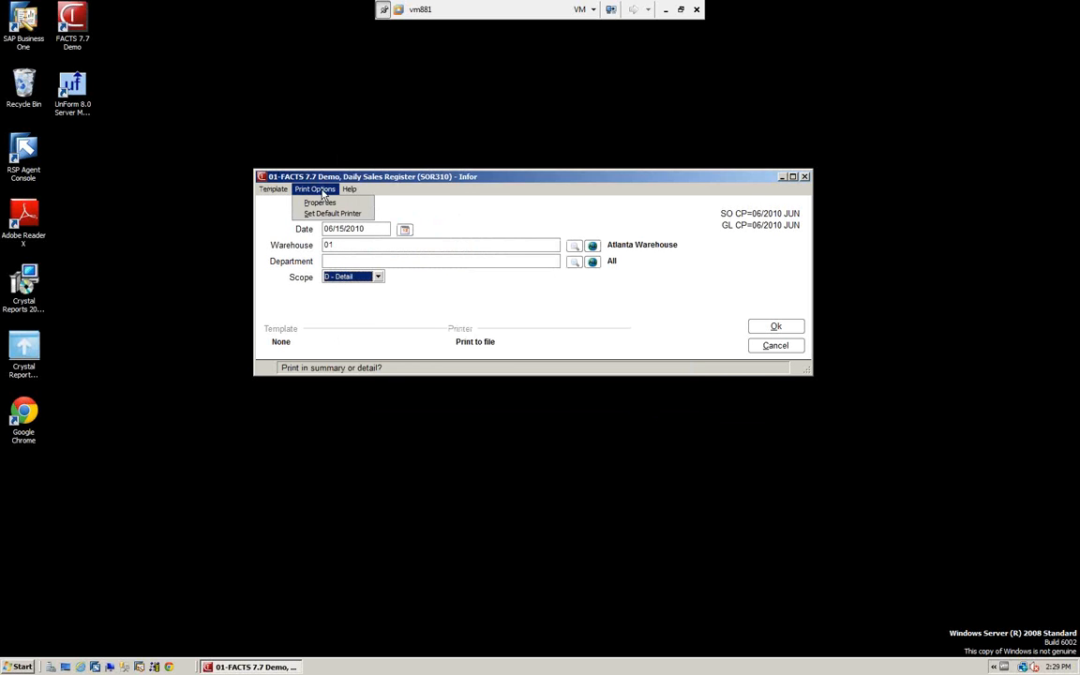
pyautogui.click(328, 216)
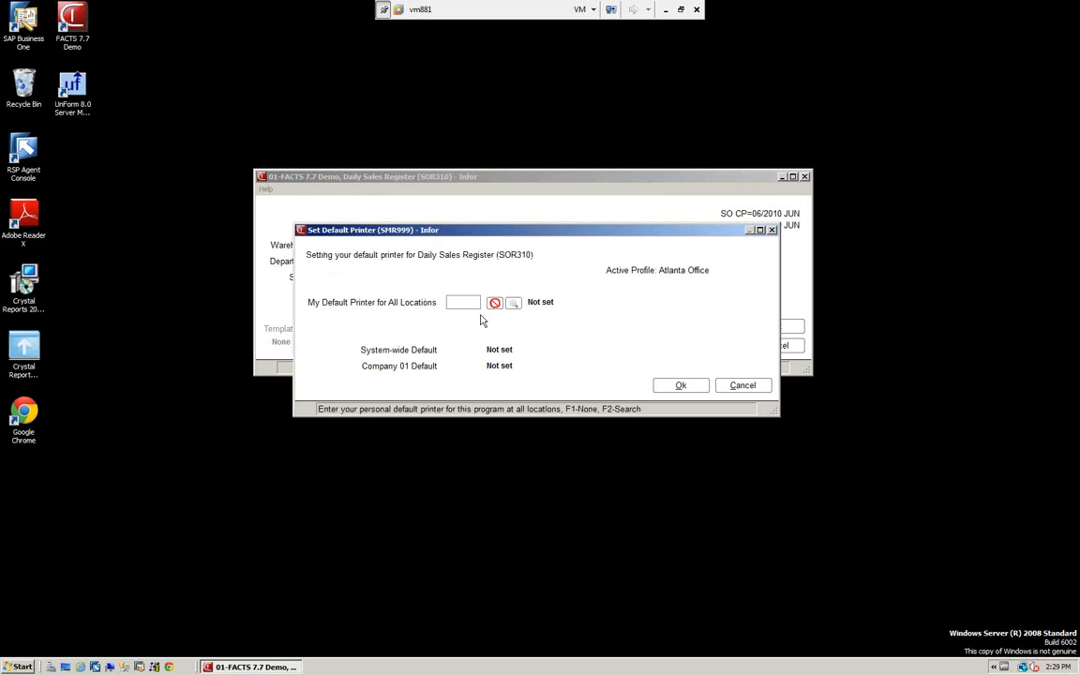
pyautogui.write('0')
pyautogui.press('Return')
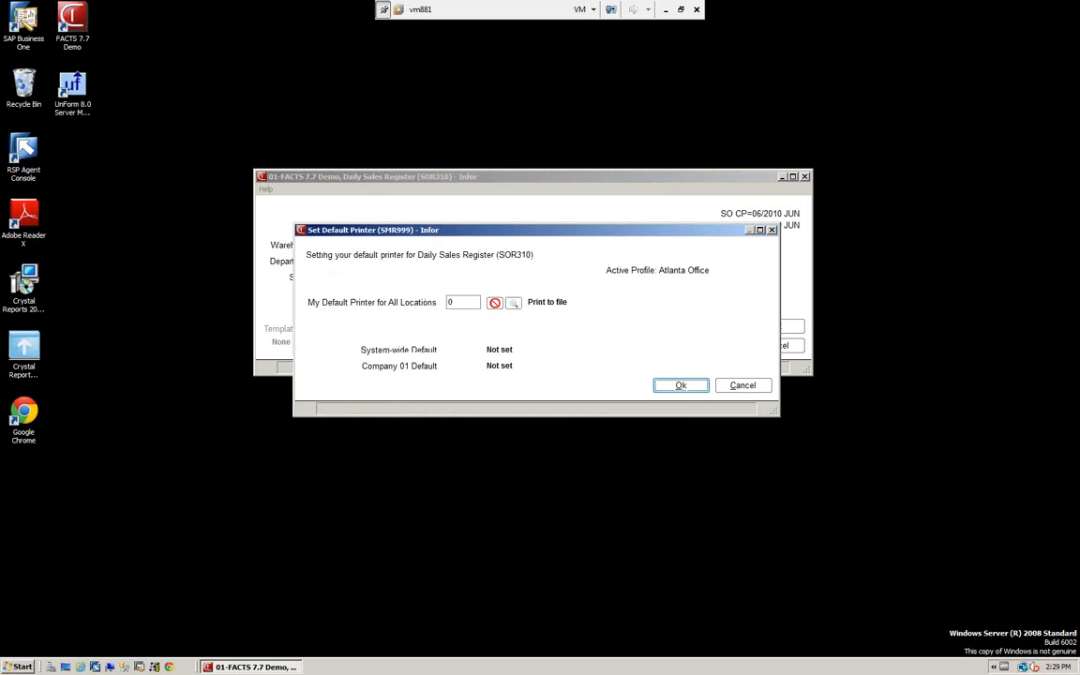
pyautogui.click(687, 387)
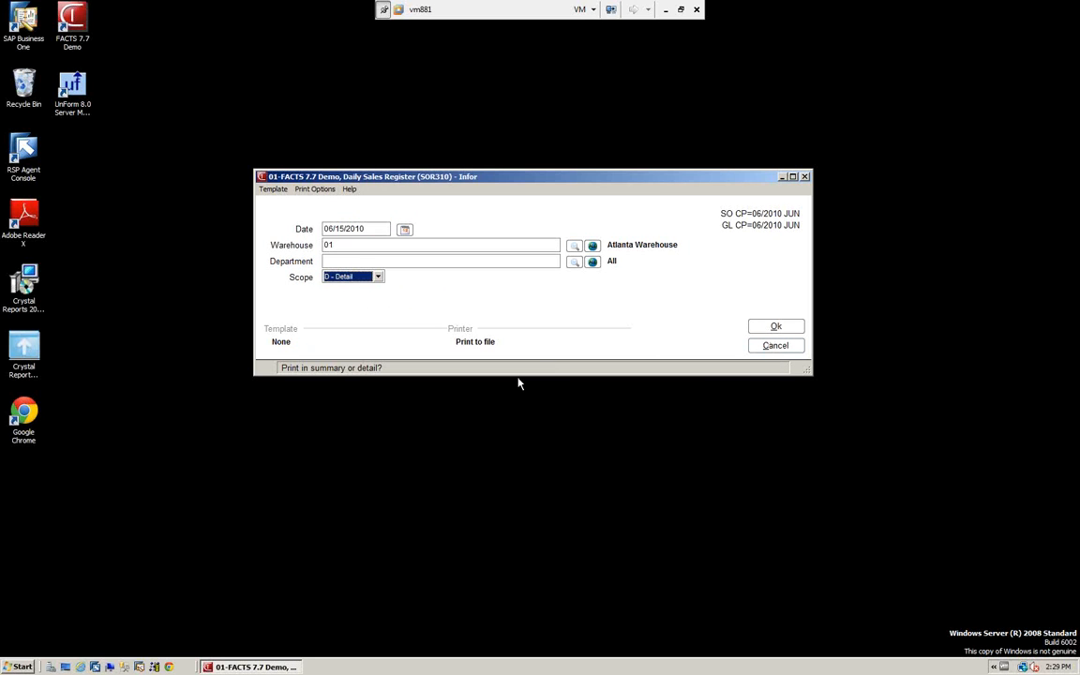
# Run the Daily Sales Register through to its text report and maximize the report window for review
pyautogui.click(776, 326)
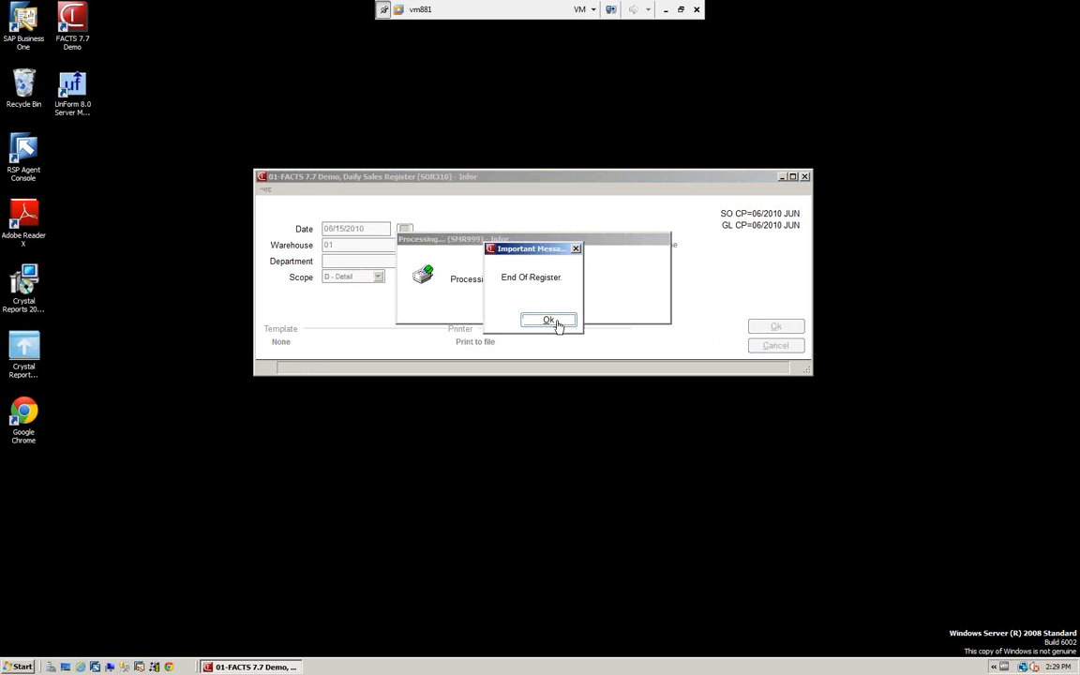
pyautogui.click(549, 320)
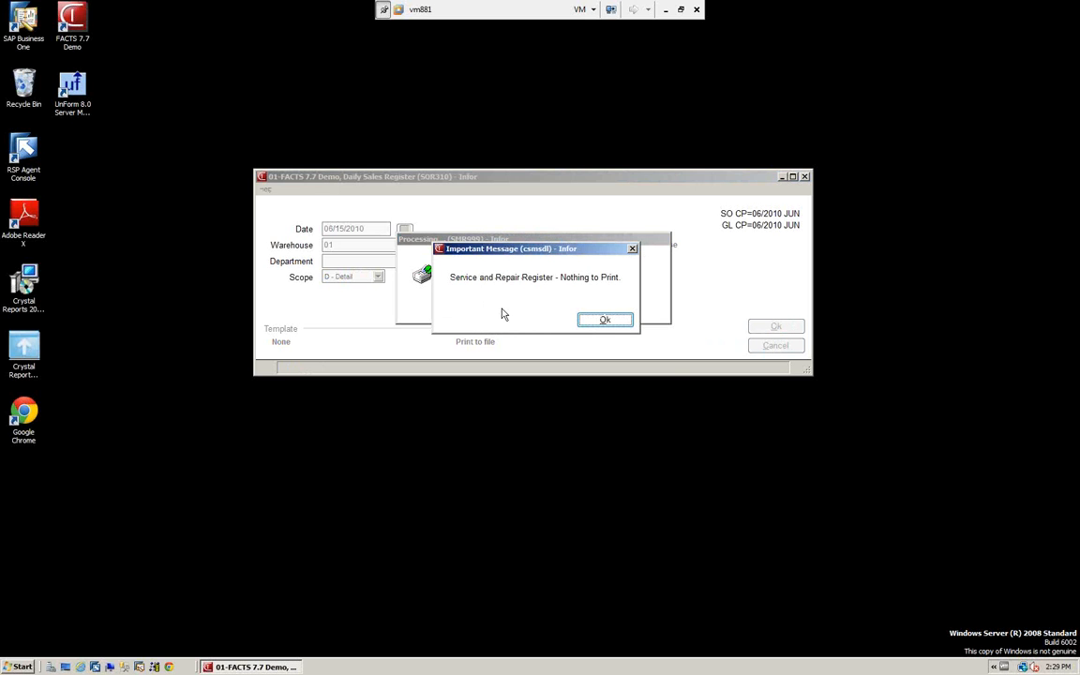
pyautogui.click(615, 322)
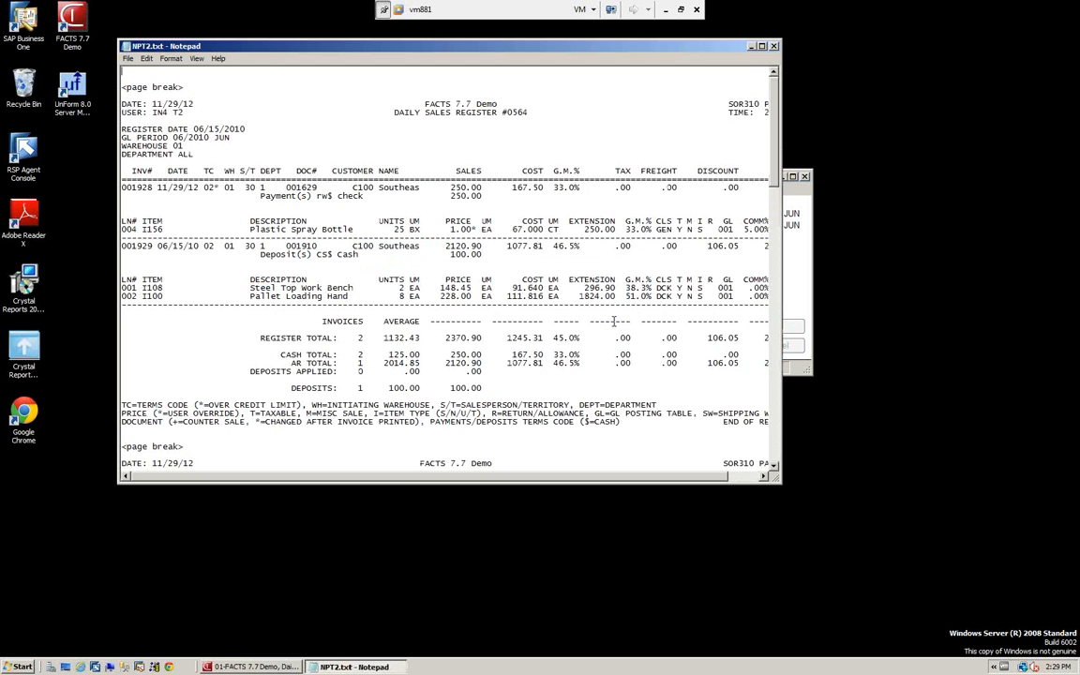
pyautogui.click(761, 45)
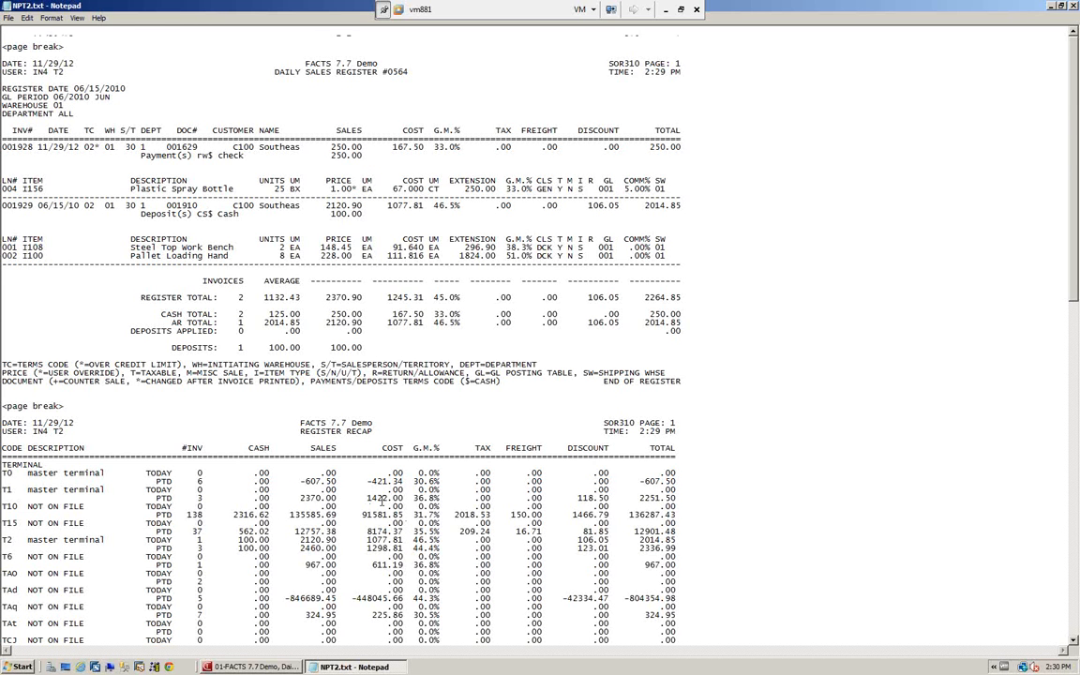
# Review the Daily Sales Register and its register recap through to the end, then close the report
pyautogui.scroll(-2, 383, 500)
pyautogui.scroll(-10, 397, 465)
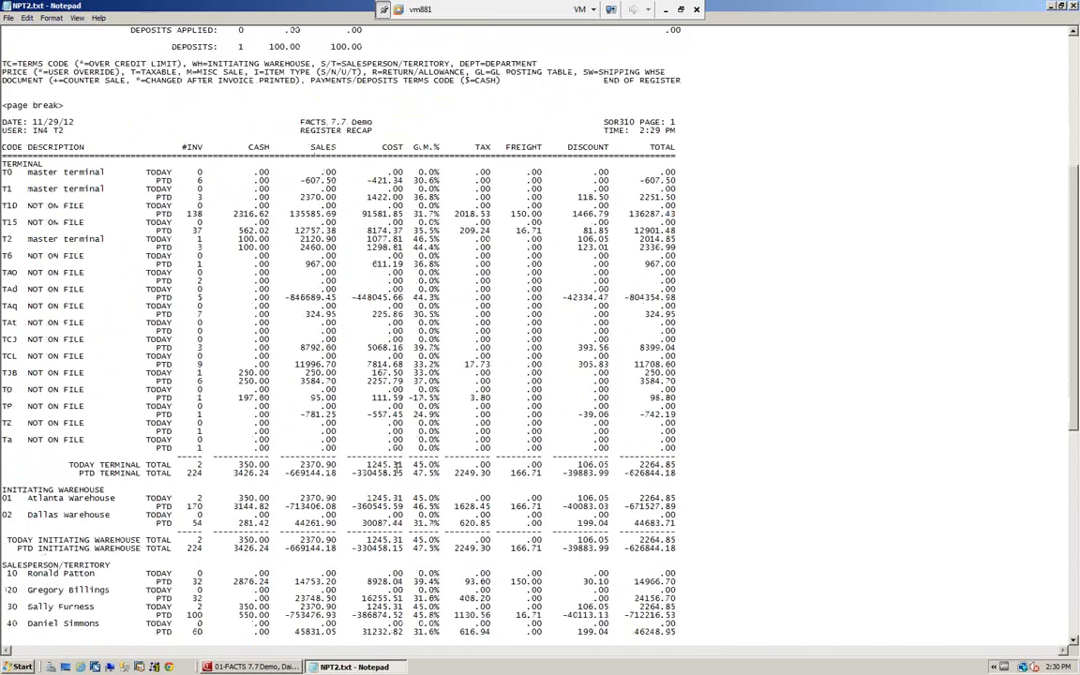
pyautogui.scroll(-13, 397, 465)
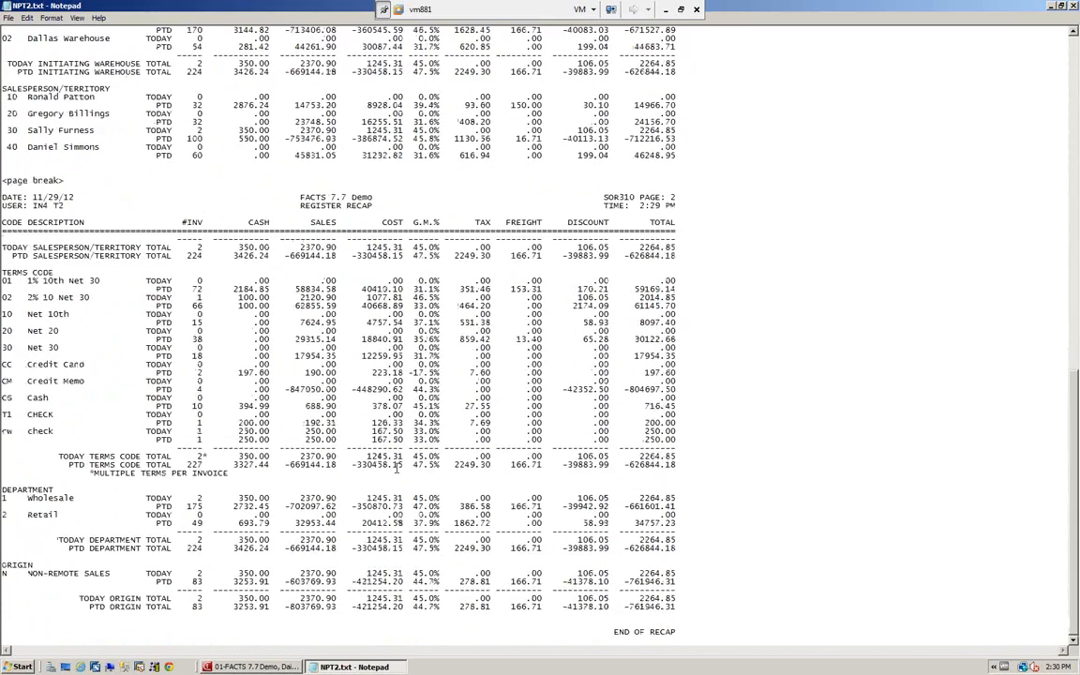
pyautogui.scroll(20, 397, 466)
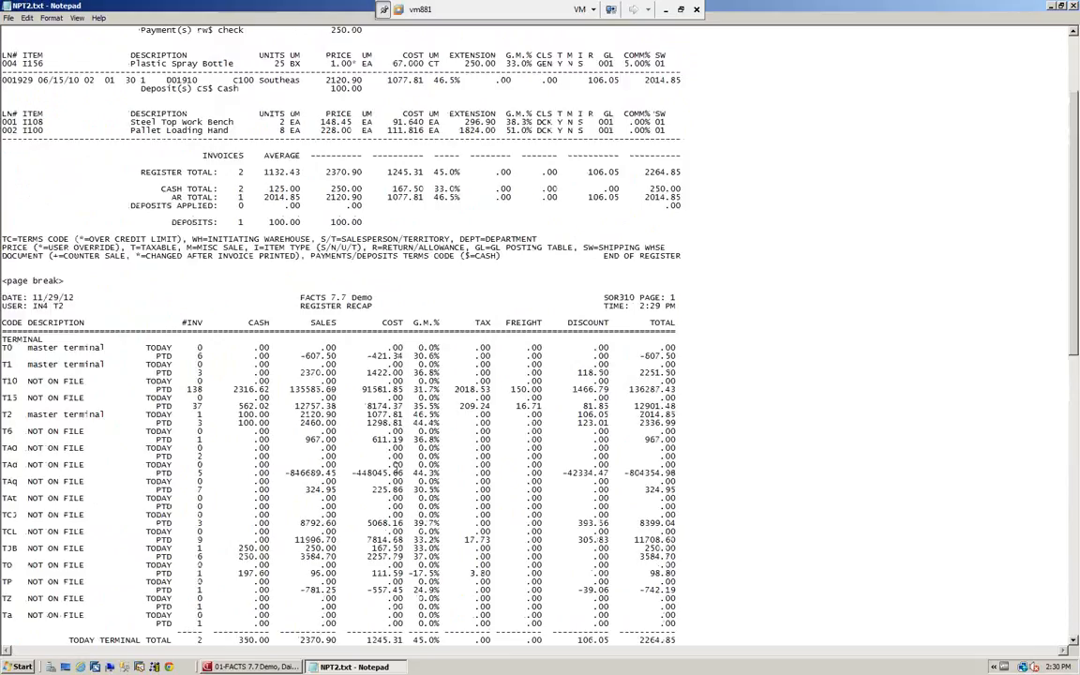
pyautogui.click(1074, 8)
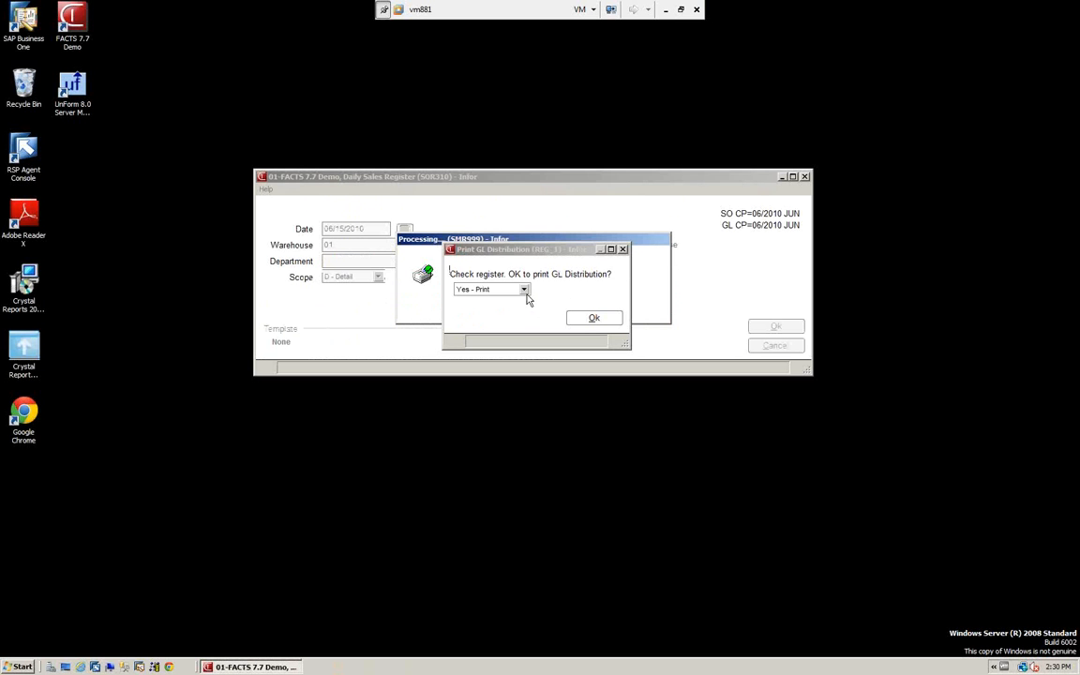
# Print the register's GL Distribution, review it in a maximized window, and close the report
pyautogui.click(594, 319)
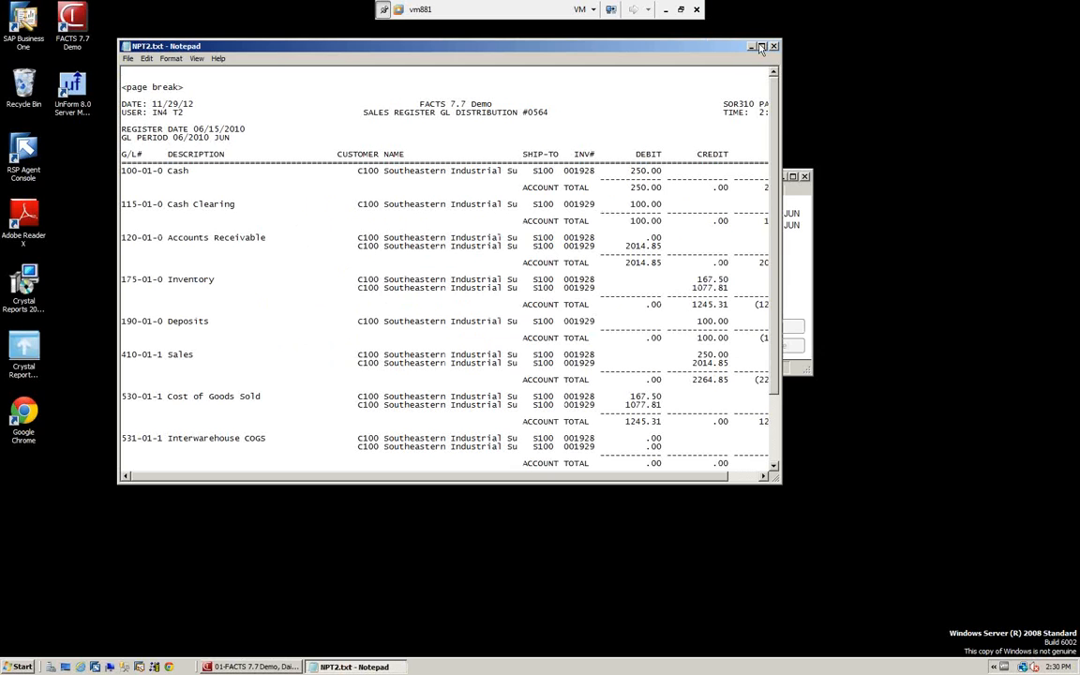
pyautogui.click(762, 47)
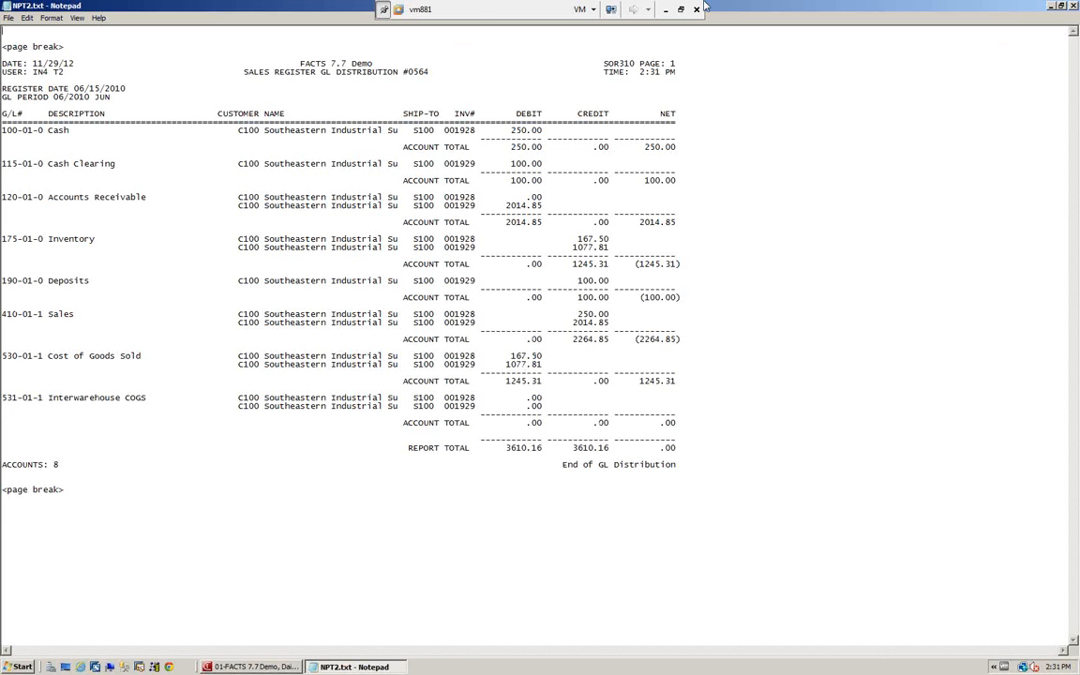
pyautogui.click(1073, 6)
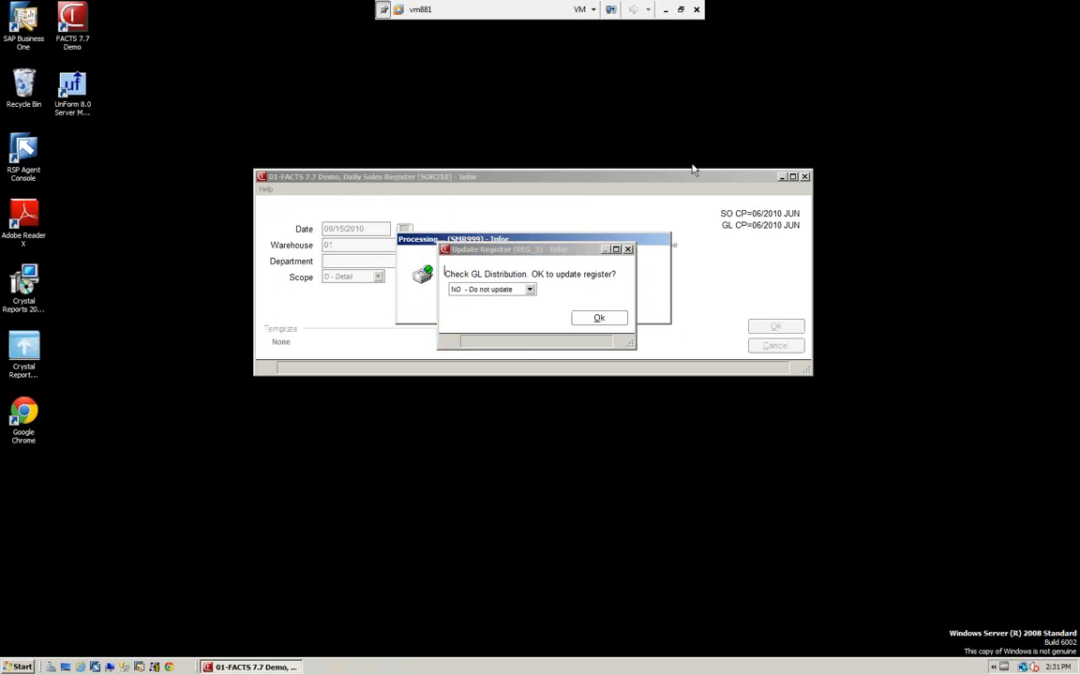
# Update the register with YES - Update and acknowledge the end-of-update message
pyautogui.click(530, 290)
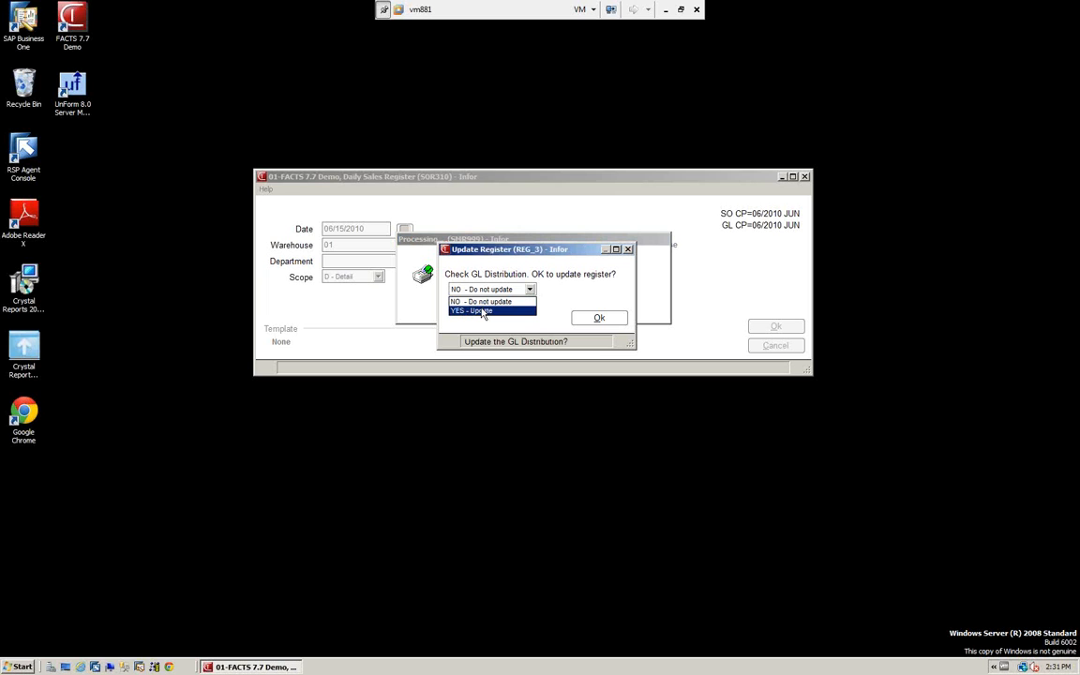
pyautogui.click(482, 312)
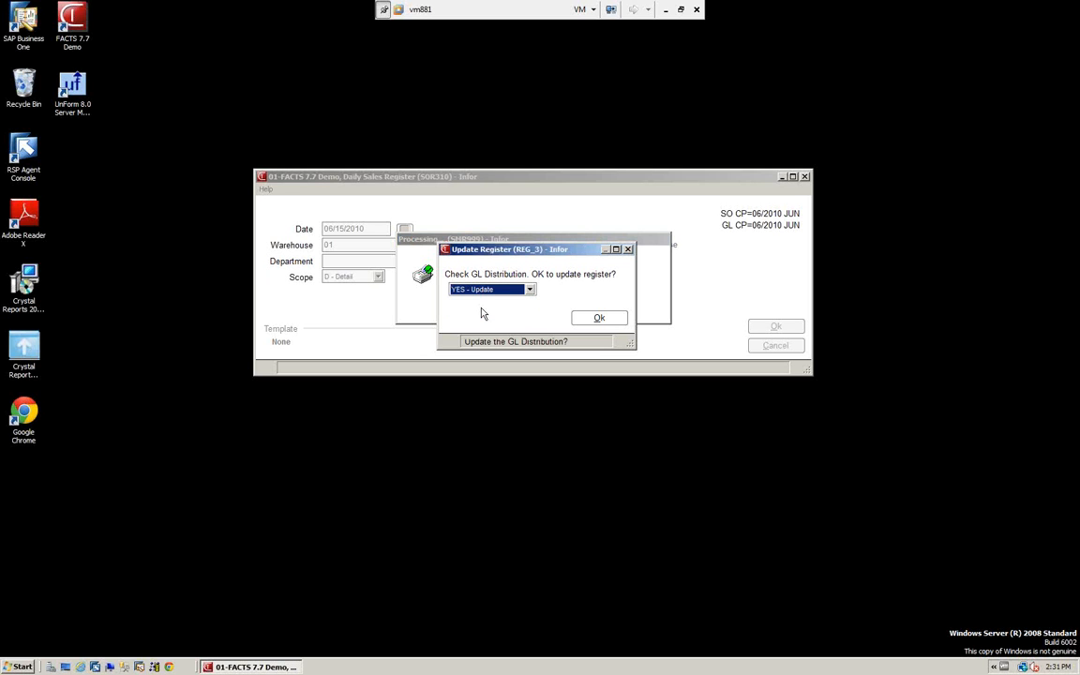
pyautogui.click(599, 320)
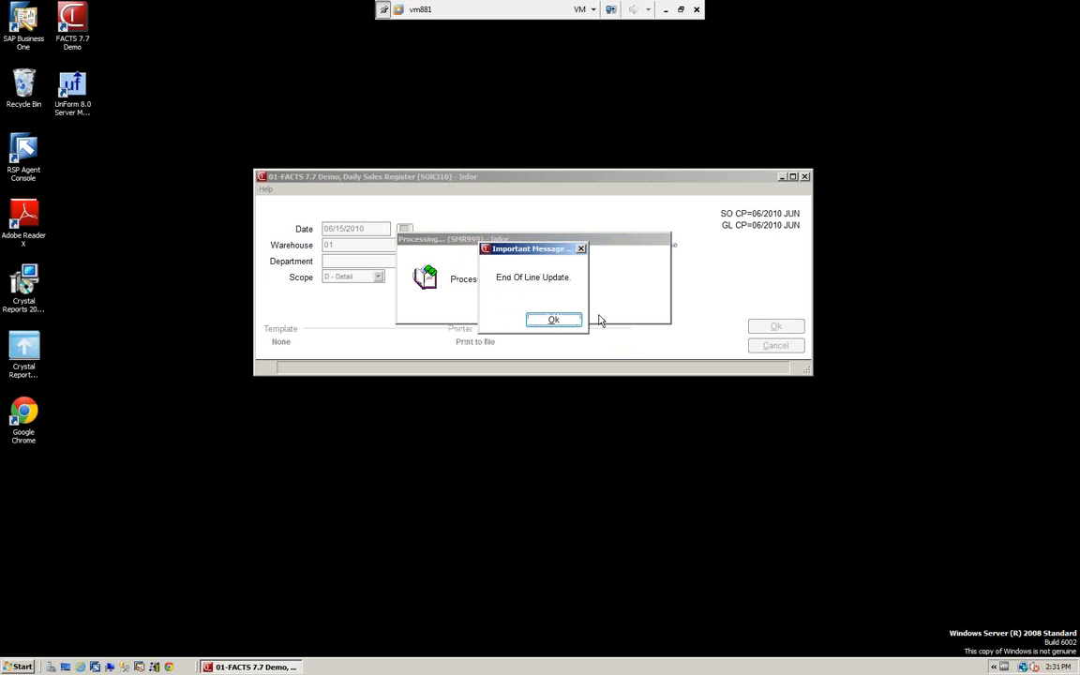
pyautogui.click(554, 323)
pyautogui.click(557, 322)
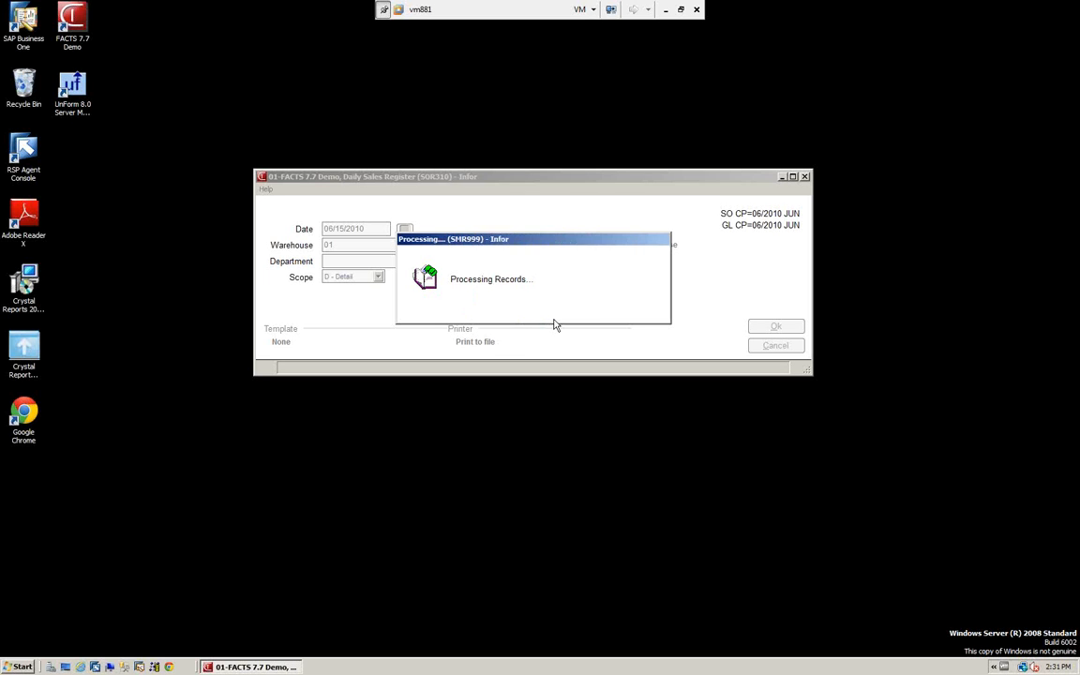
pyautogui.click(553, 322)
pyautogui.click(556, 322)
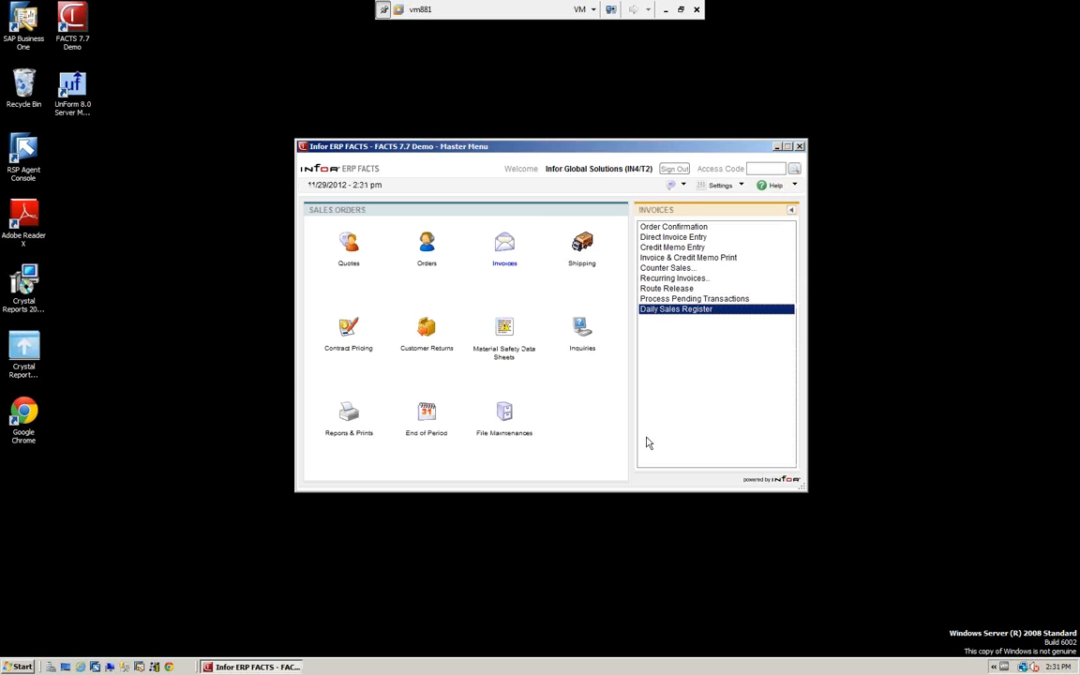
# Reopen the Daily Sales Register and set its date to 06/15/2010, warehouse to All and scope to D - Detail
pyautogui.click(676, 311)
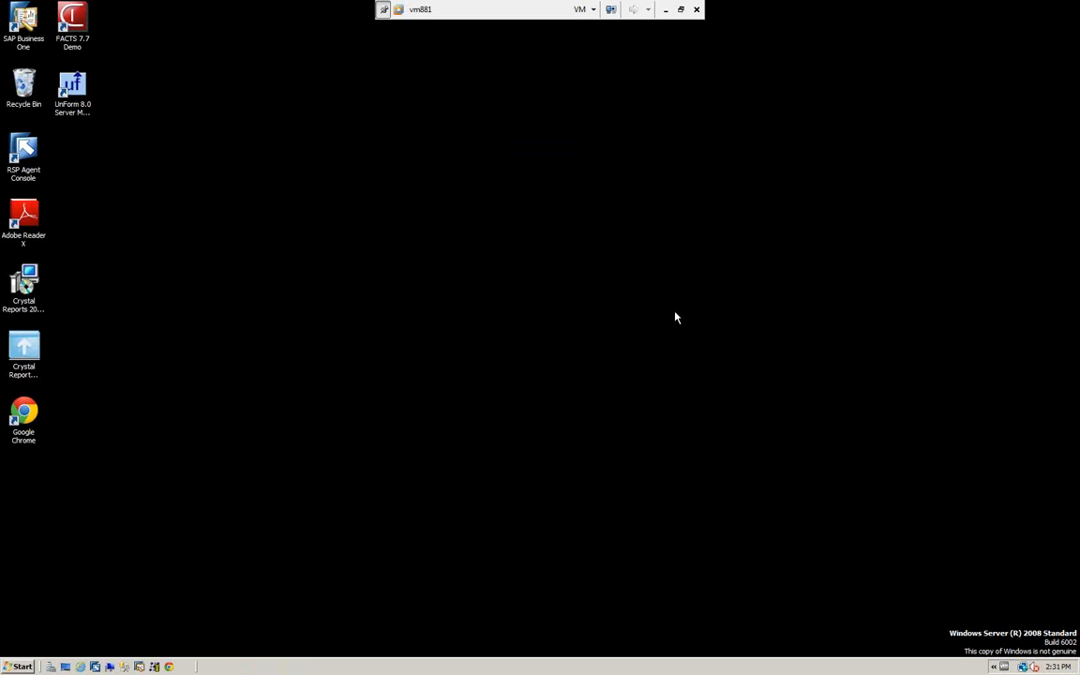
pyautogui.write('061510')
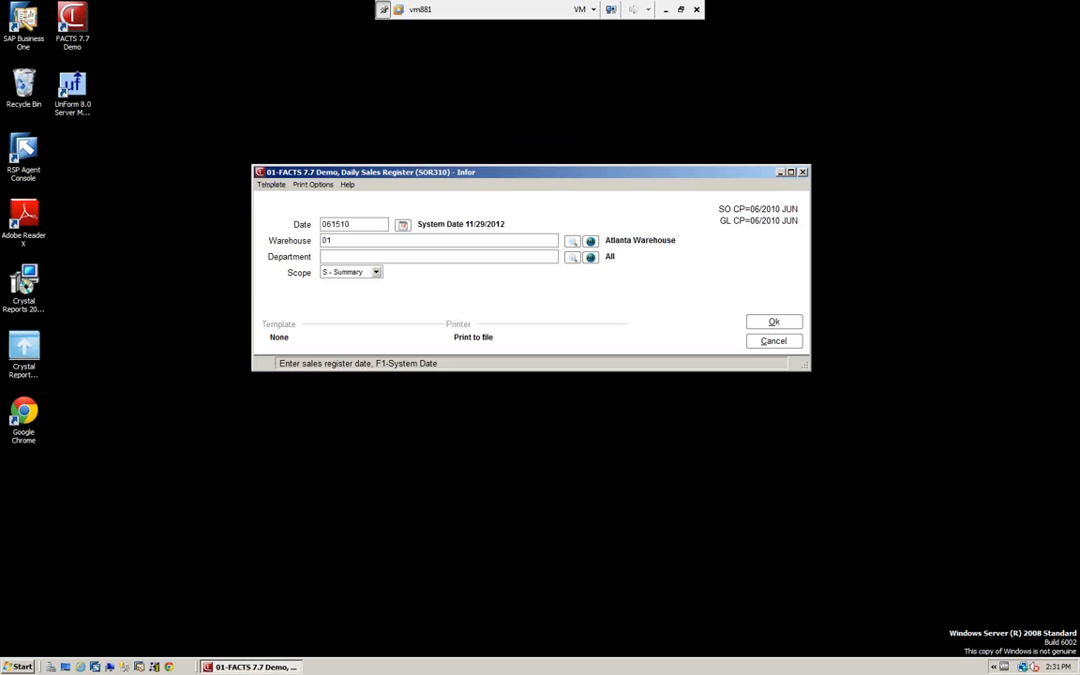
pyautogui.press('Return')
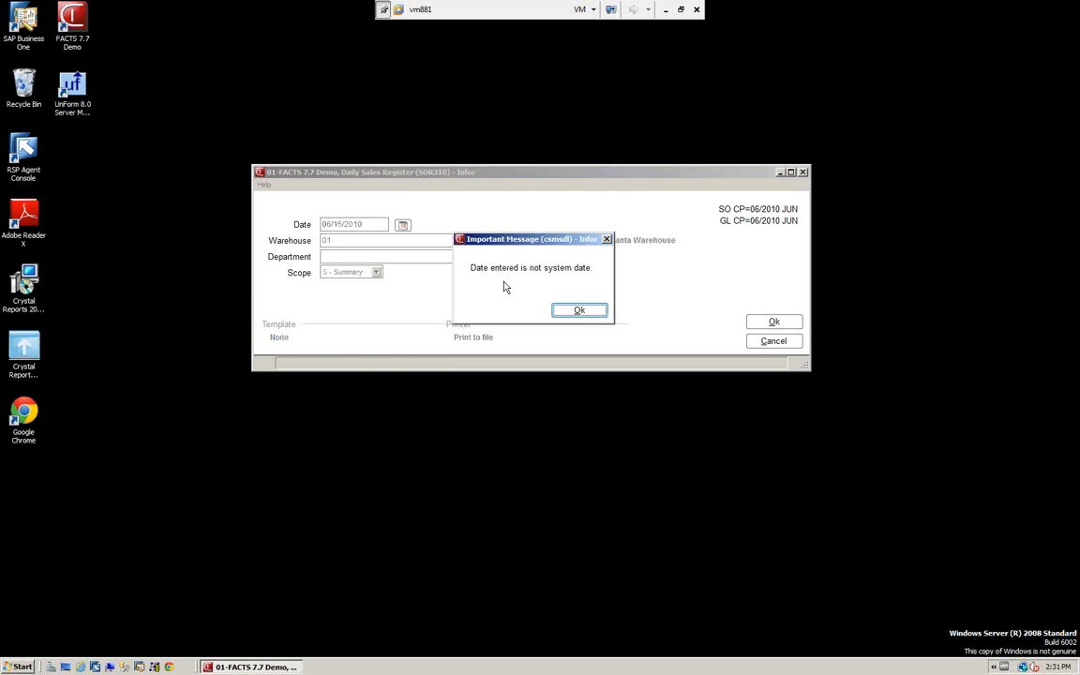
pyautogui.click(593, 315)
pyautogui.click(591, 241)
pyautogui.click(376, 272)
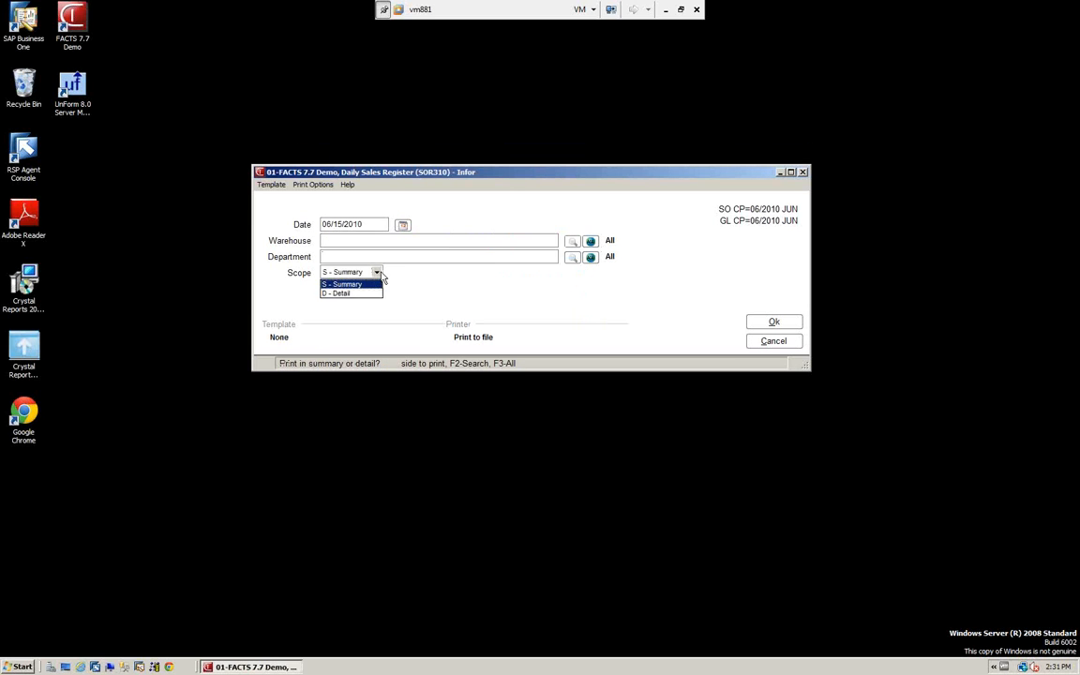
pyautogui.click(344, 293)
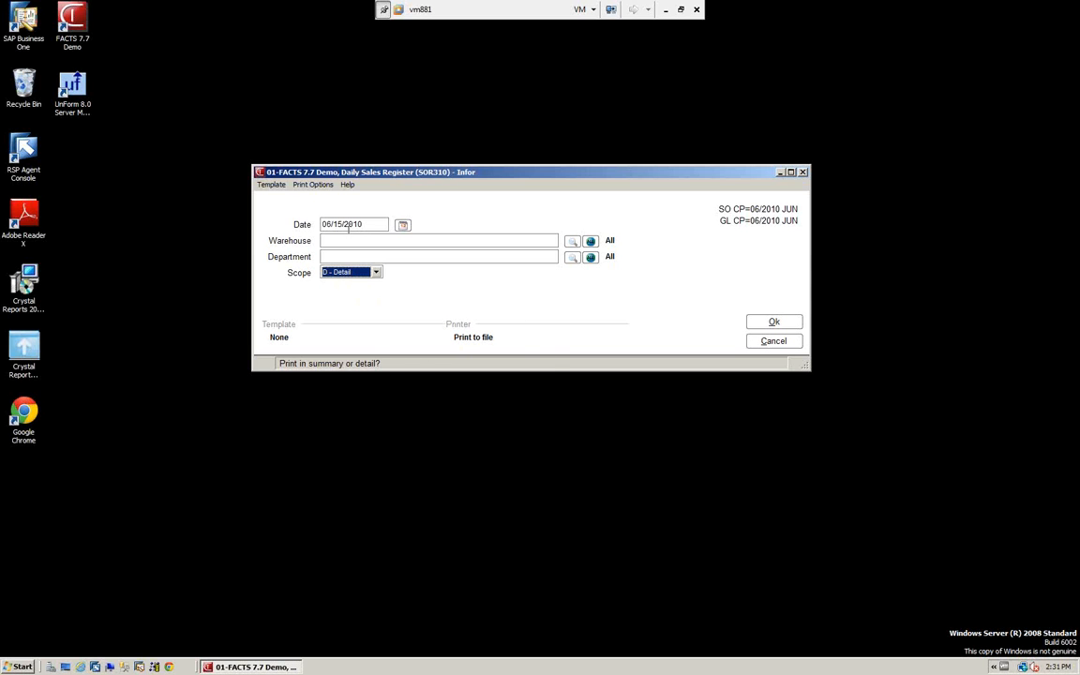
# Run the Daily Sales Register for all warehouses, acknowledge its message, and close the text report
pyautogui.click(774, 321)
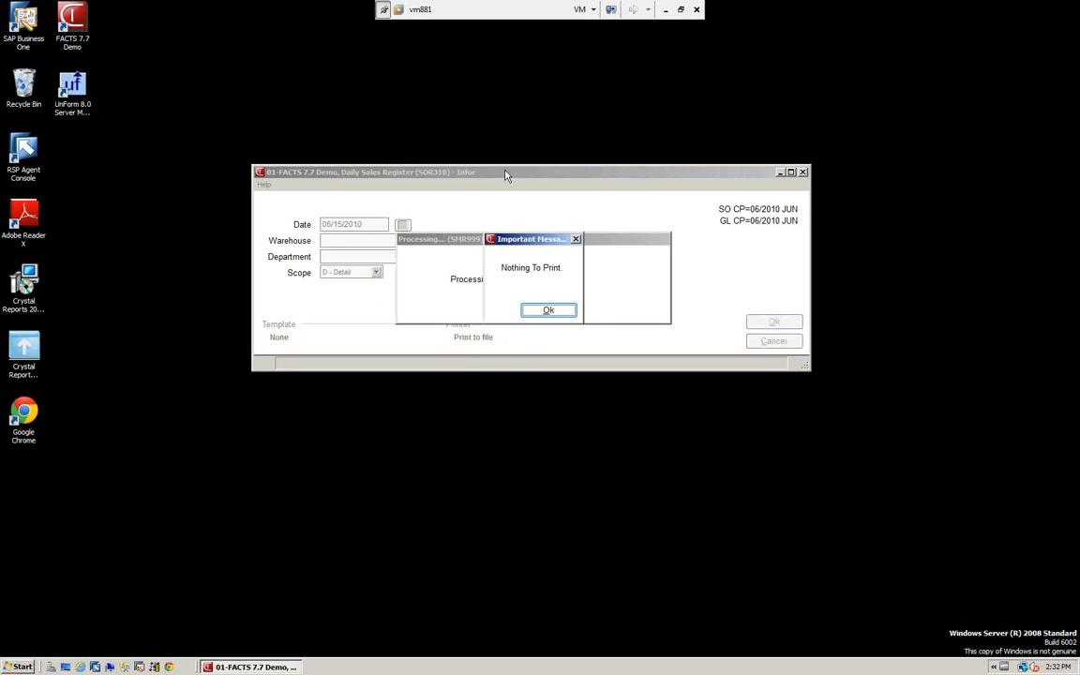
pyautogui.click(548, 310)
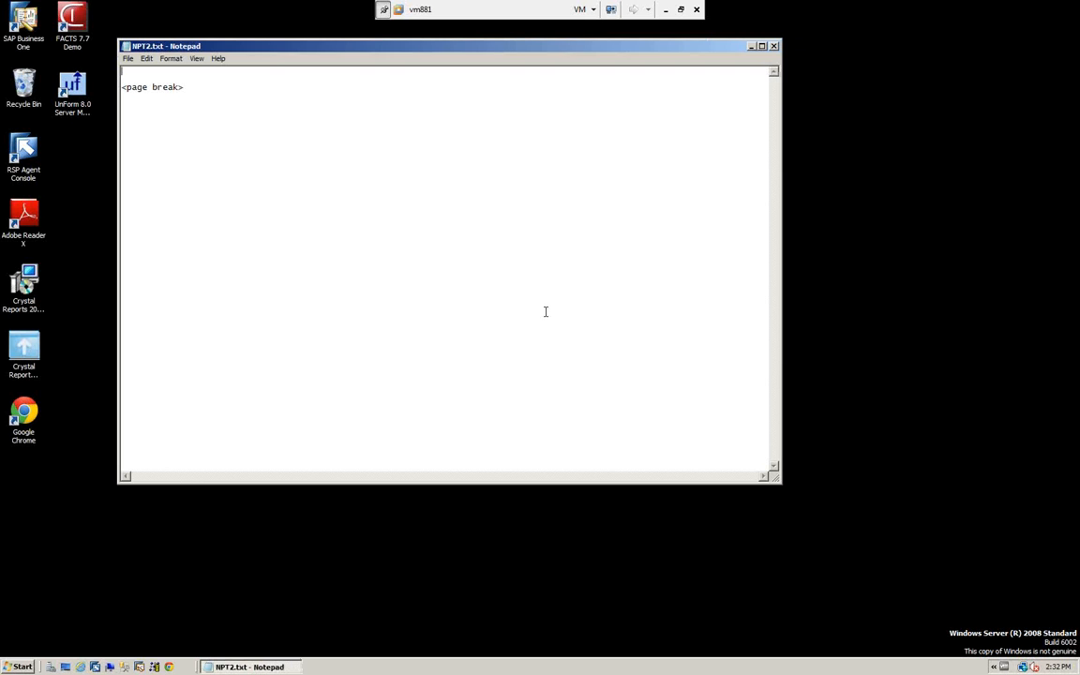
pyautogui.click(774, 45)
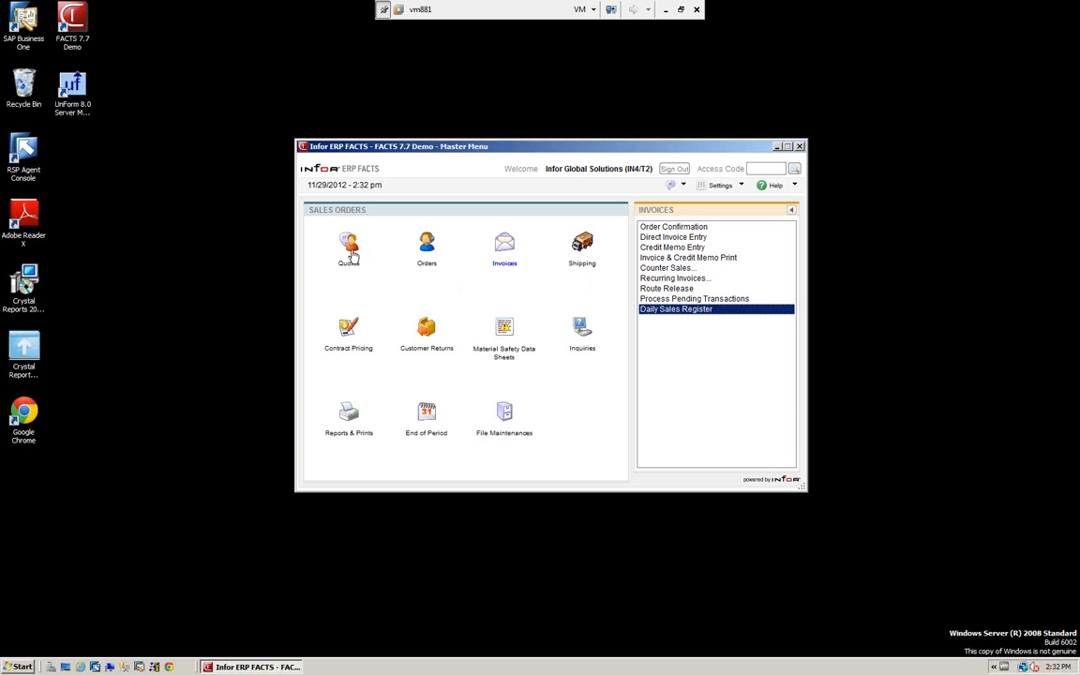
pyautogui.click(318, 229)
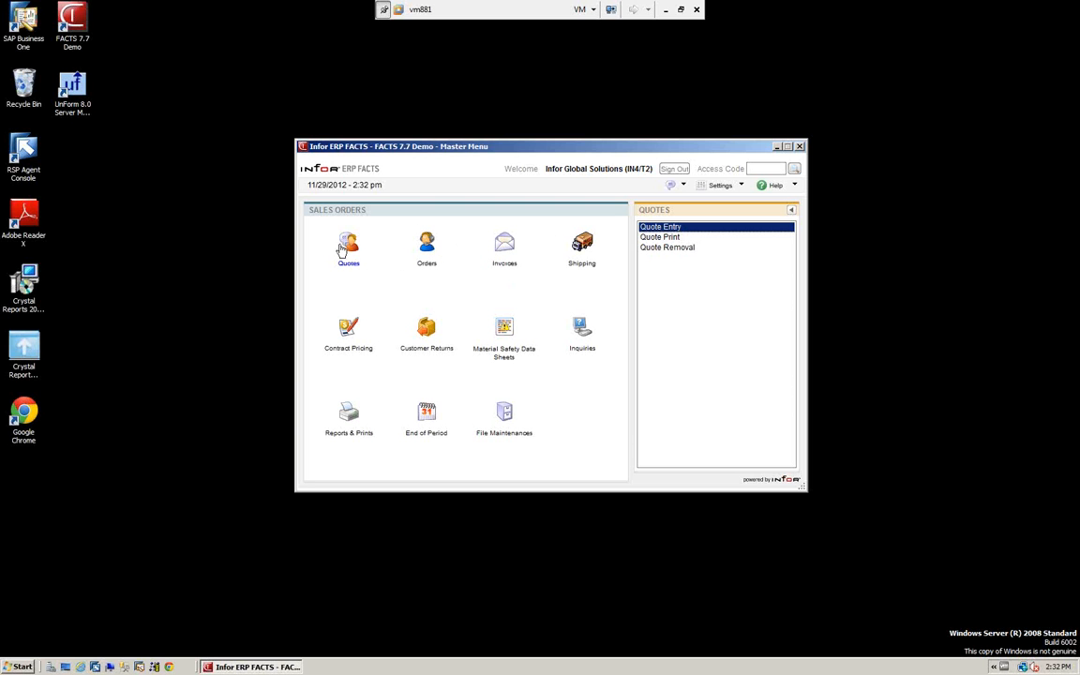
pyautogui.click(661, 240)
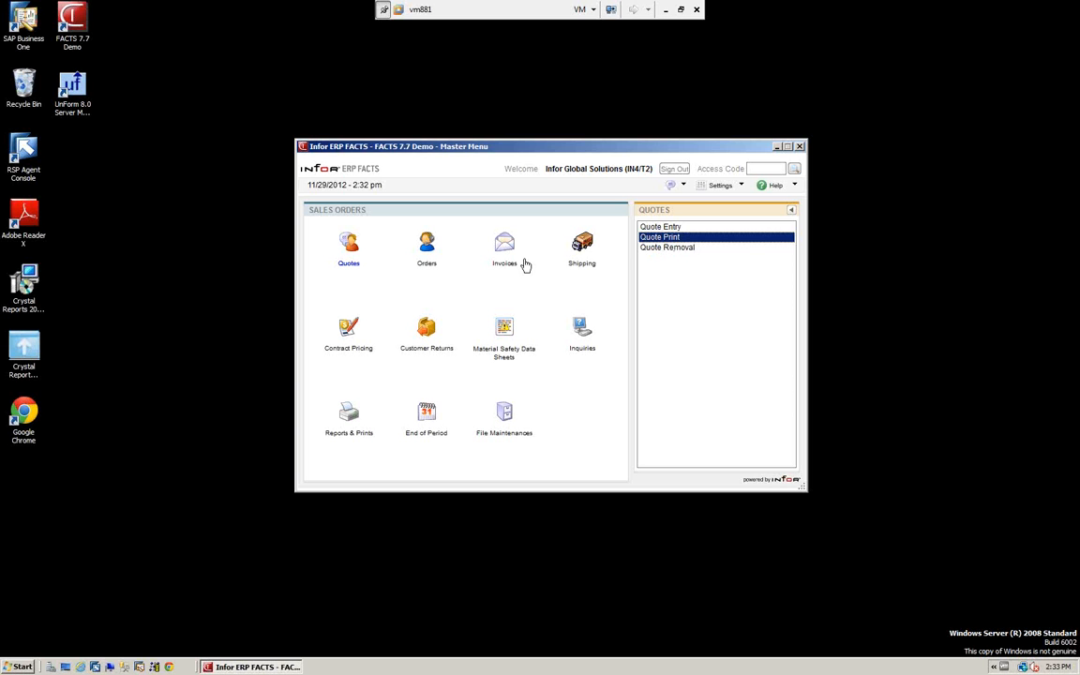
pyautogui.click(426, 244)
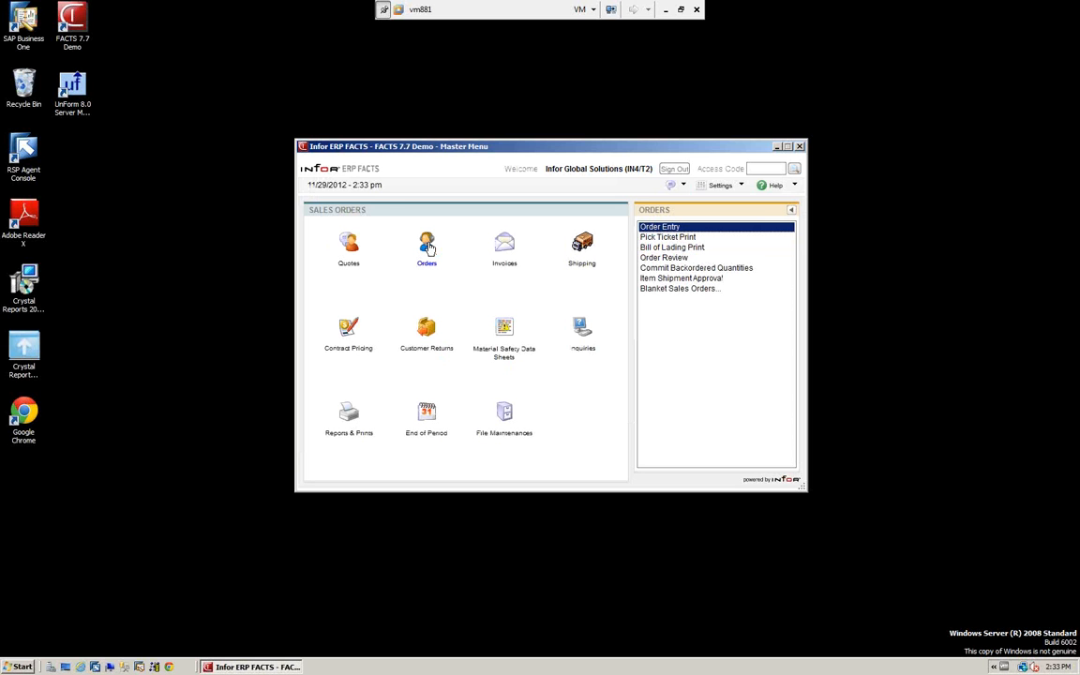
pyautogui.click(680, 239)
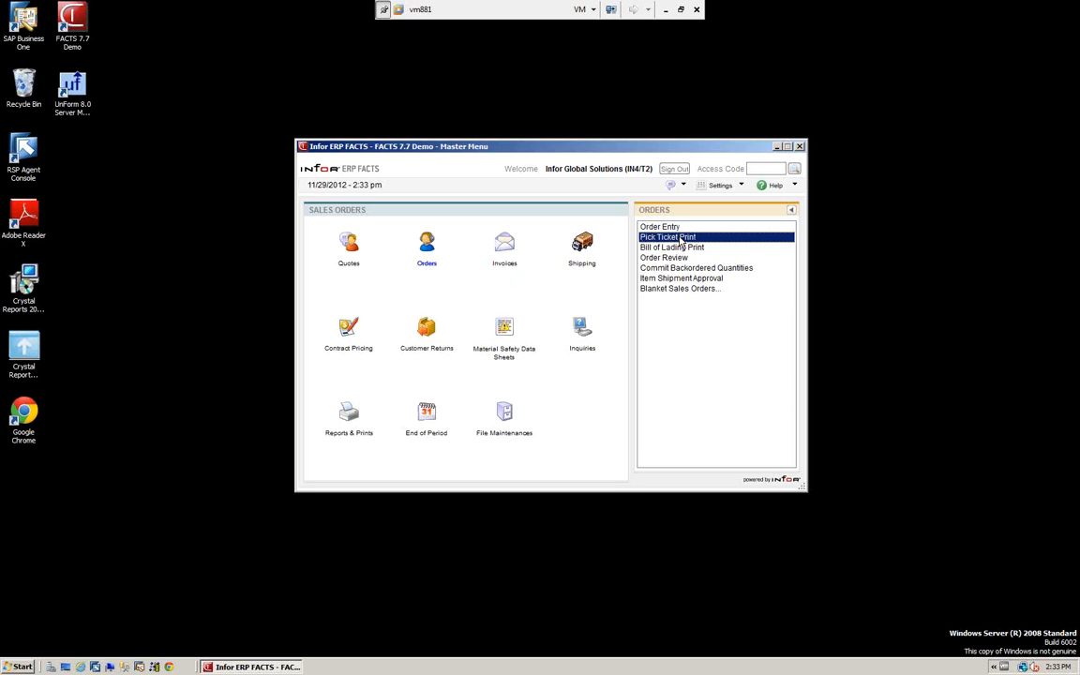
pyautogui.click(505, 247)
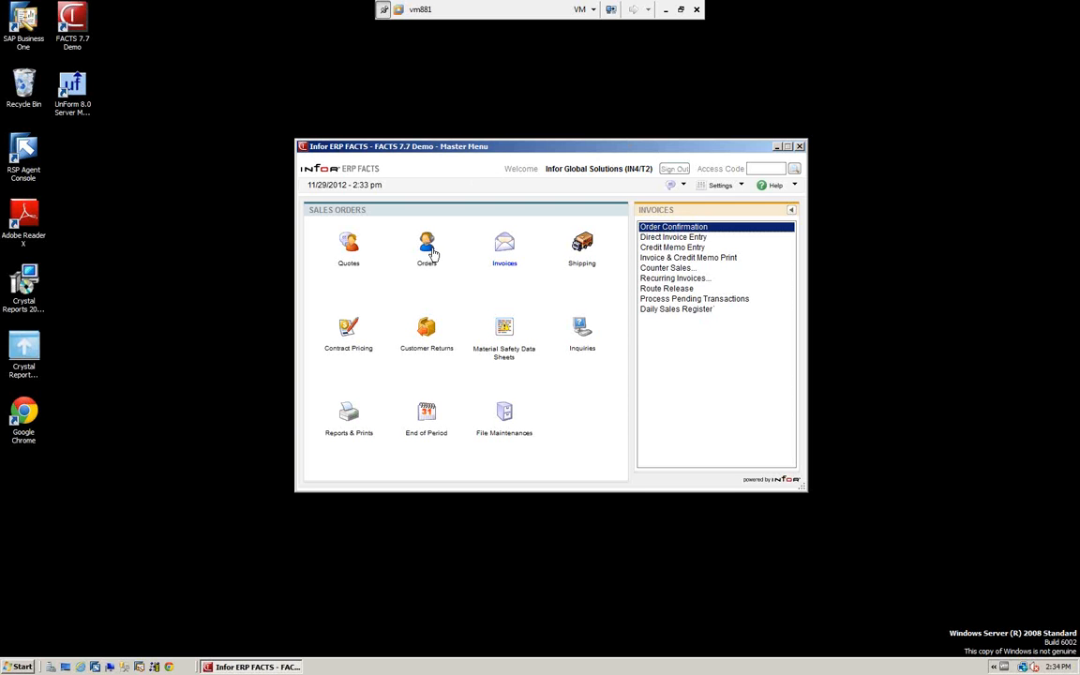
# Start a new sales order for Southeastern Industrial Supply, accepting the default ship-to, dates and UPS shipping with no reference number
pyautogui.moveTo(426, 251)
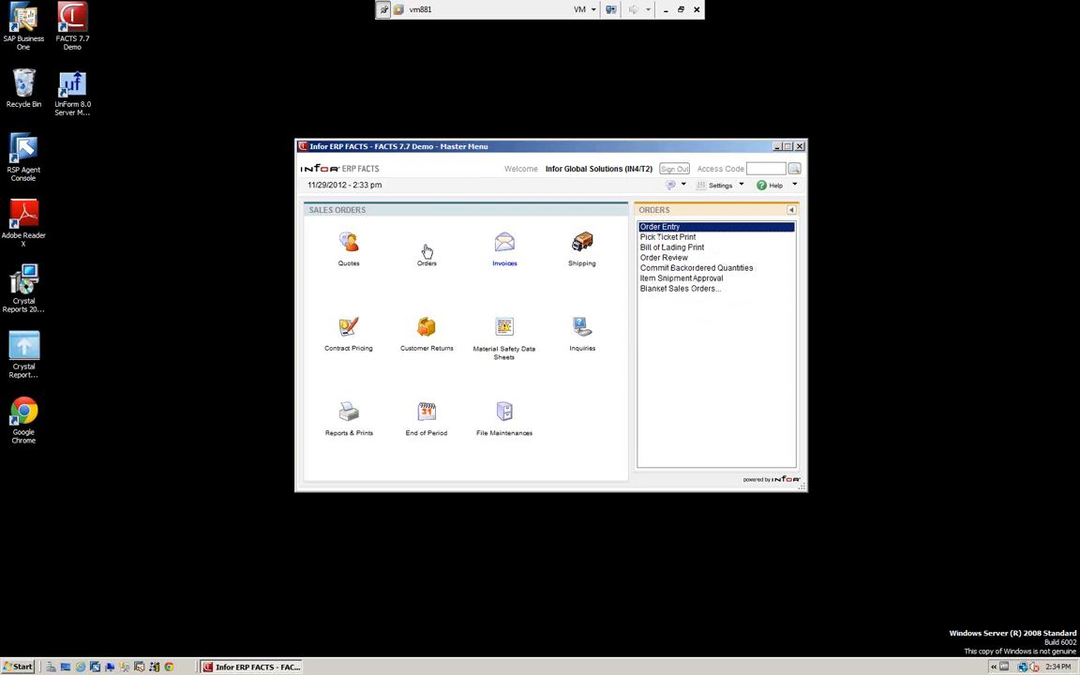
pyautogui.click(661, 228)
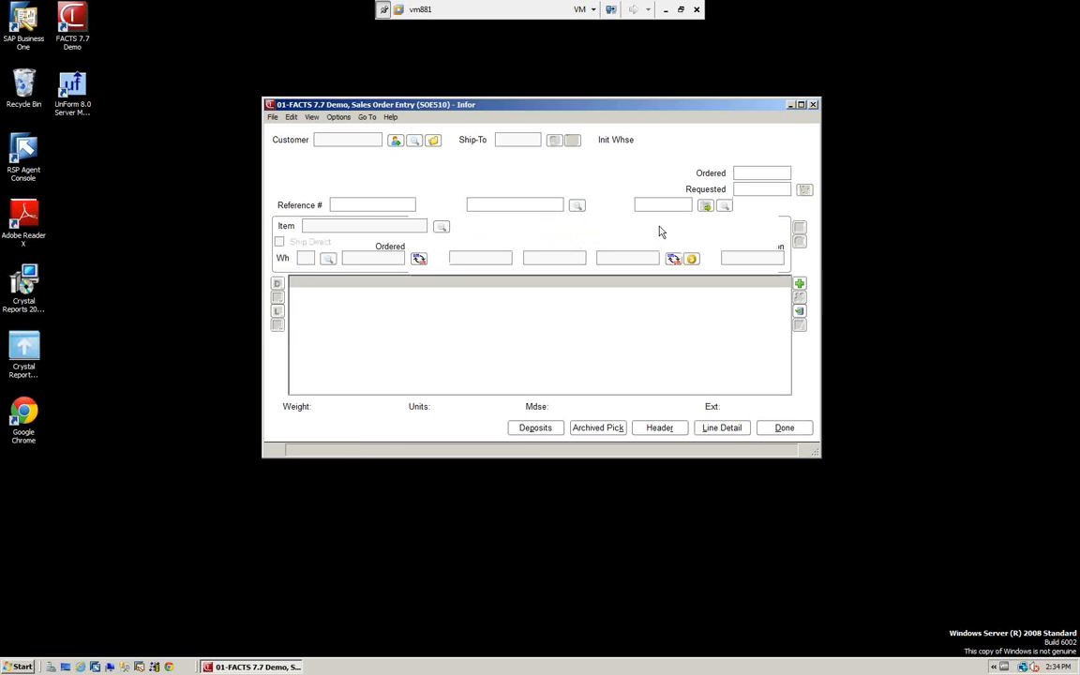
pyautogui.write('C100')
pyautogui.press('Return')
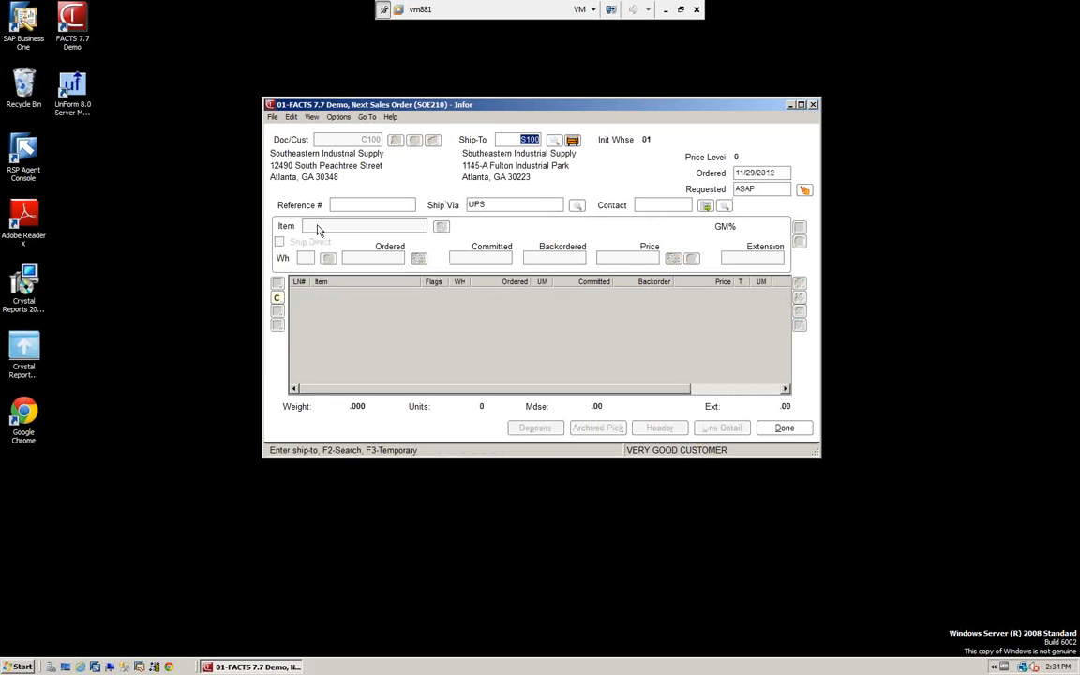
pyautogui.press('Return')
pyautogui.press('Return')
pyautogui.press('Return')
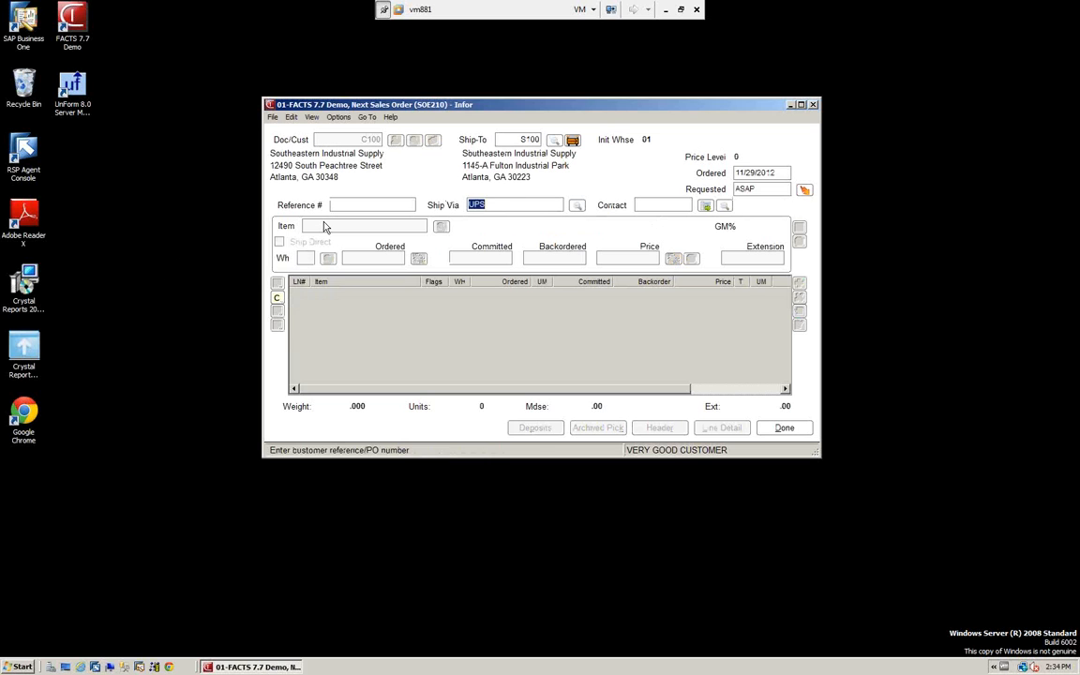
# Add item I100 to the order with an ordered quantity of 10 EA
pyautogui.press('Return')
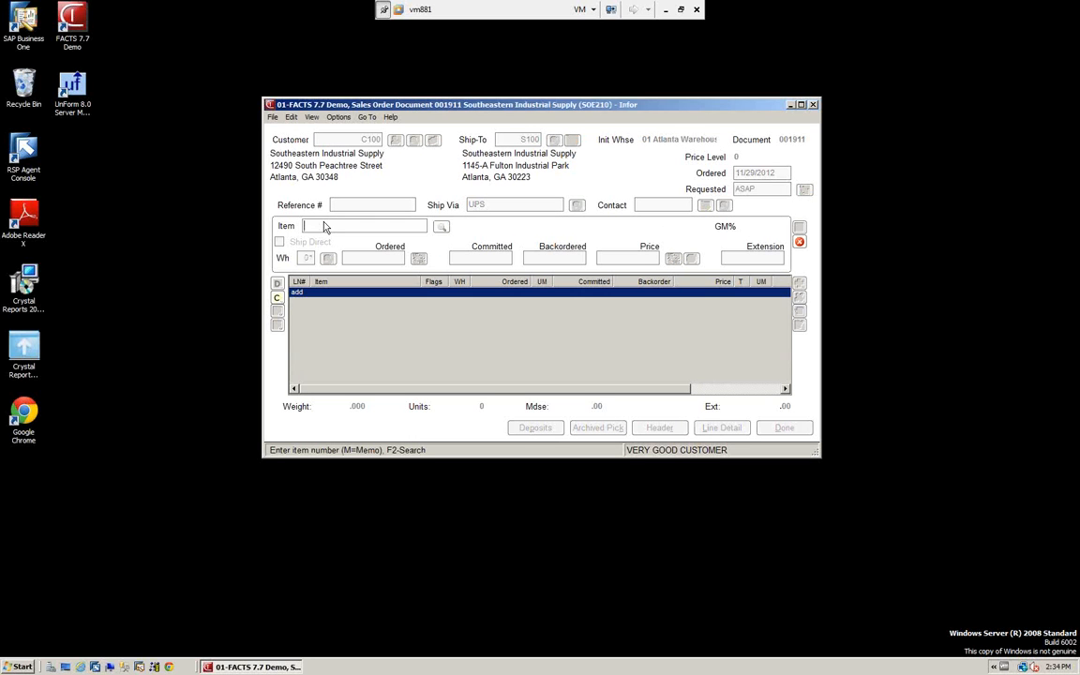
pyautogui.write('i100')
pyautogui.press('Return')
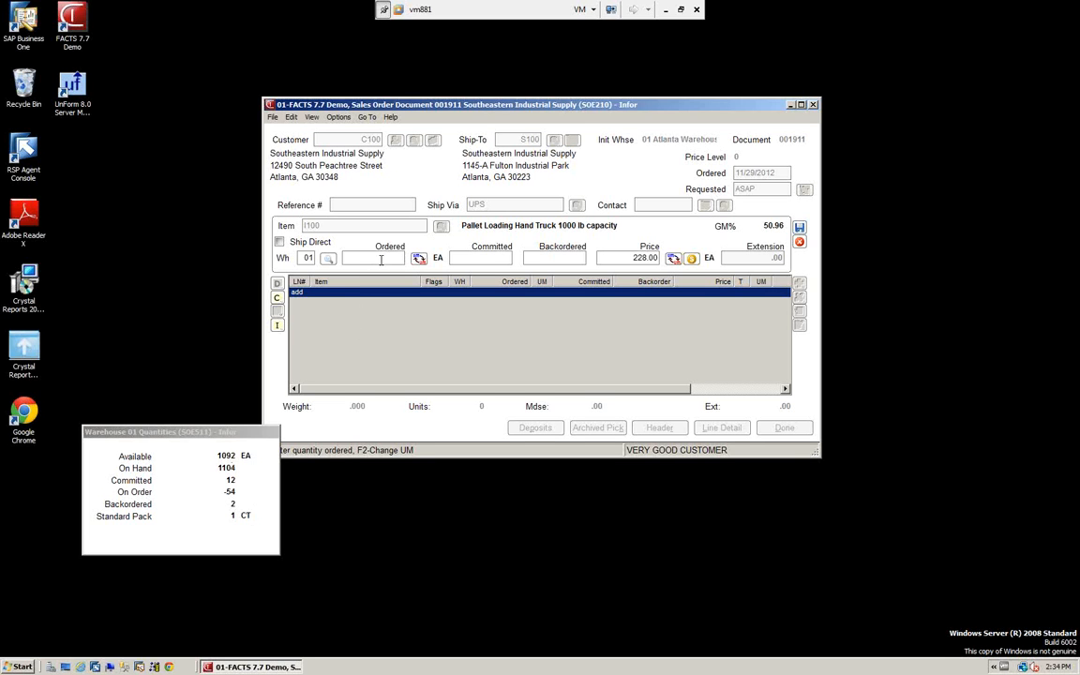
pyautogui.write('10')
pyautogui.press('Return')
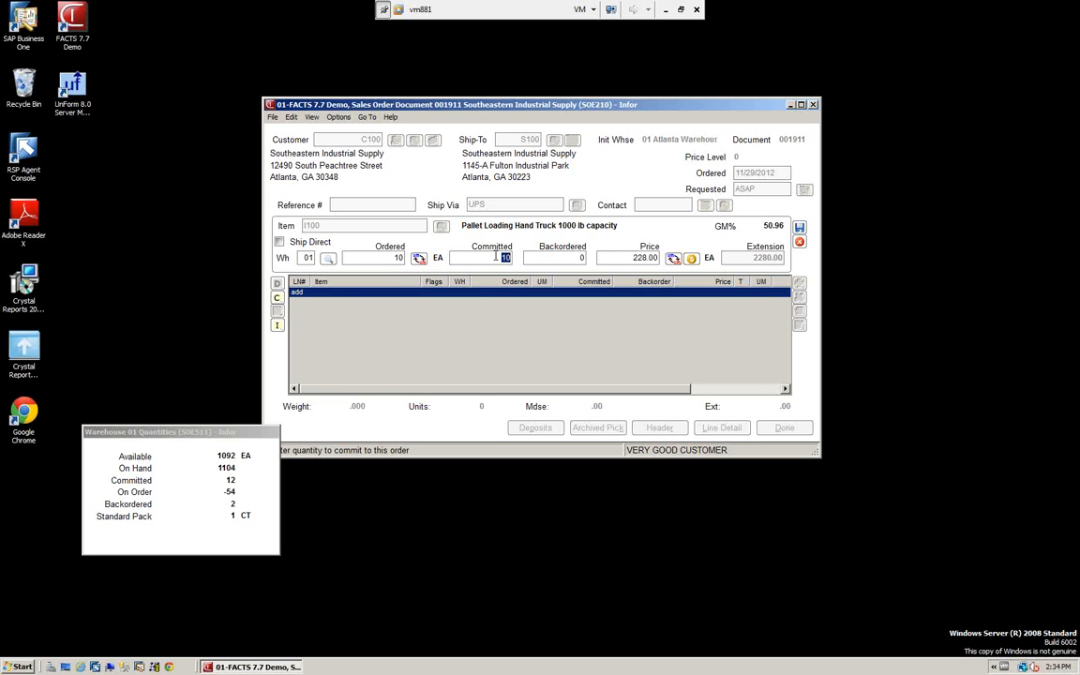
pyautogui.write('0')
# Set the I100 line's committed quantity to 0, accepting the backordered quantity of 10 and the price of 228.00
pyautogui.press('Return')
pyautogui.press('Return')
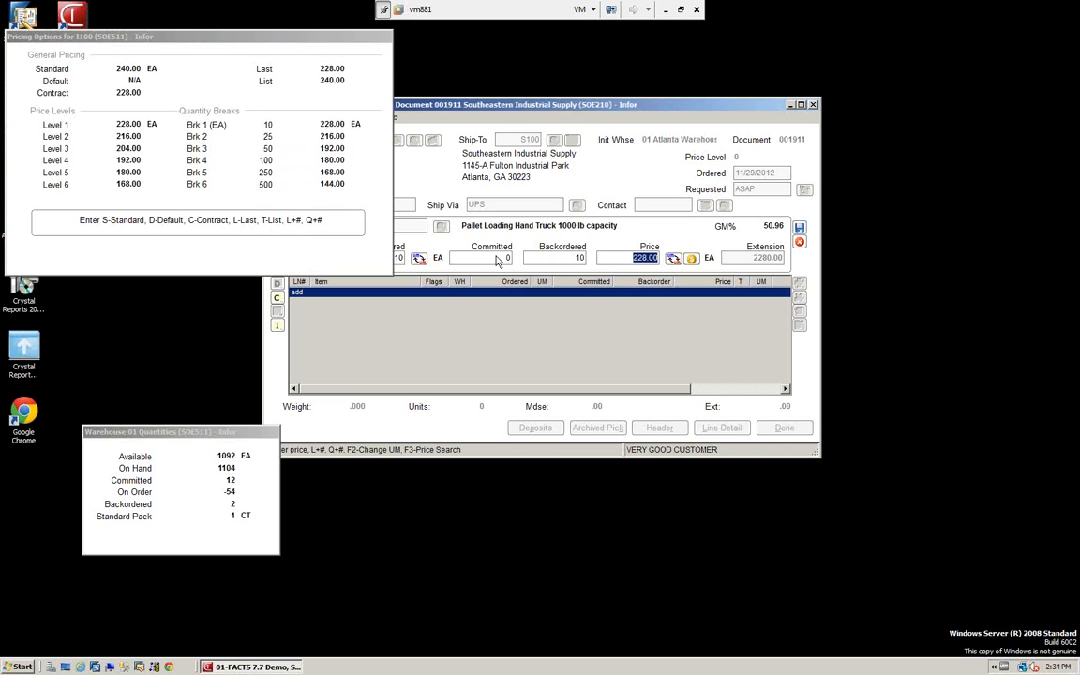
pyautogui.press('Return')
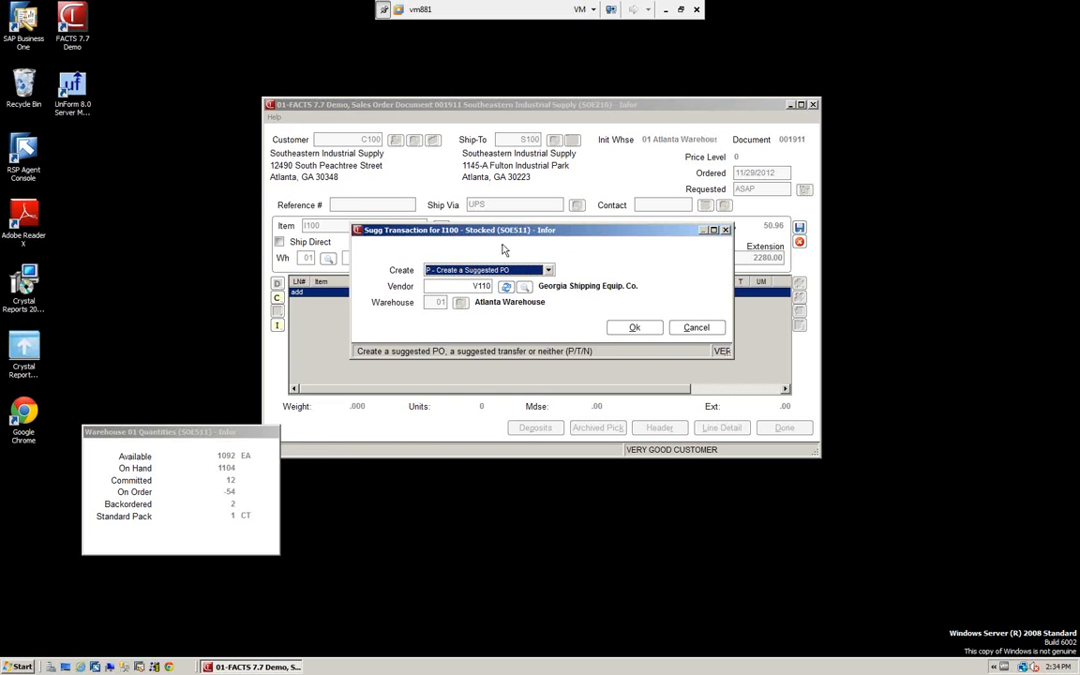
# Create a suggested PO for the backordered I100 line with vendor V110, Georgia Shipping Equip. Co., for the Atlanta Warehouse
pyautogui.moveTo(539, 237); pyautogui.dragTo(547, 337)
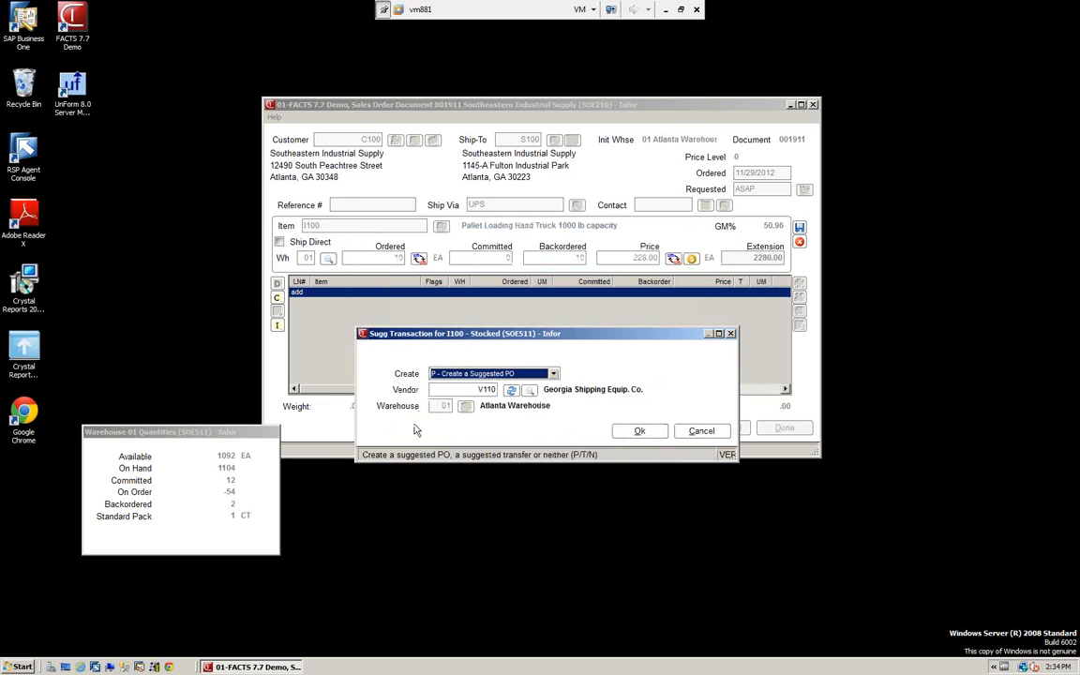
pyautogui.moveTo(562, 337); pyautogui.dragTo(561, 329)
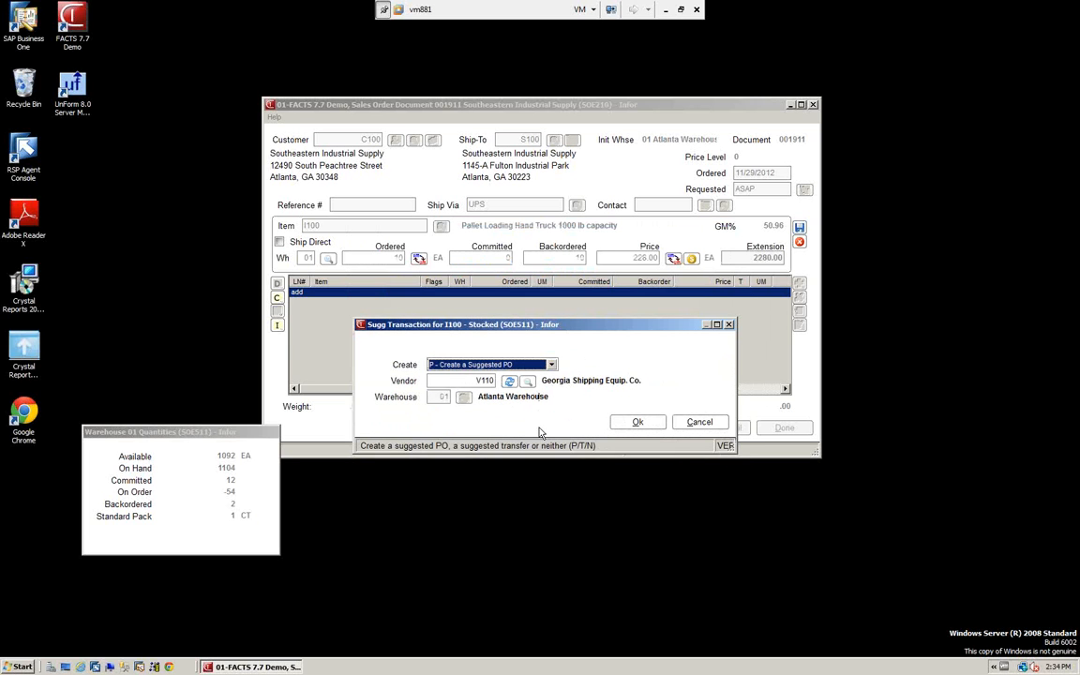
pyautogui.click(553, 365)
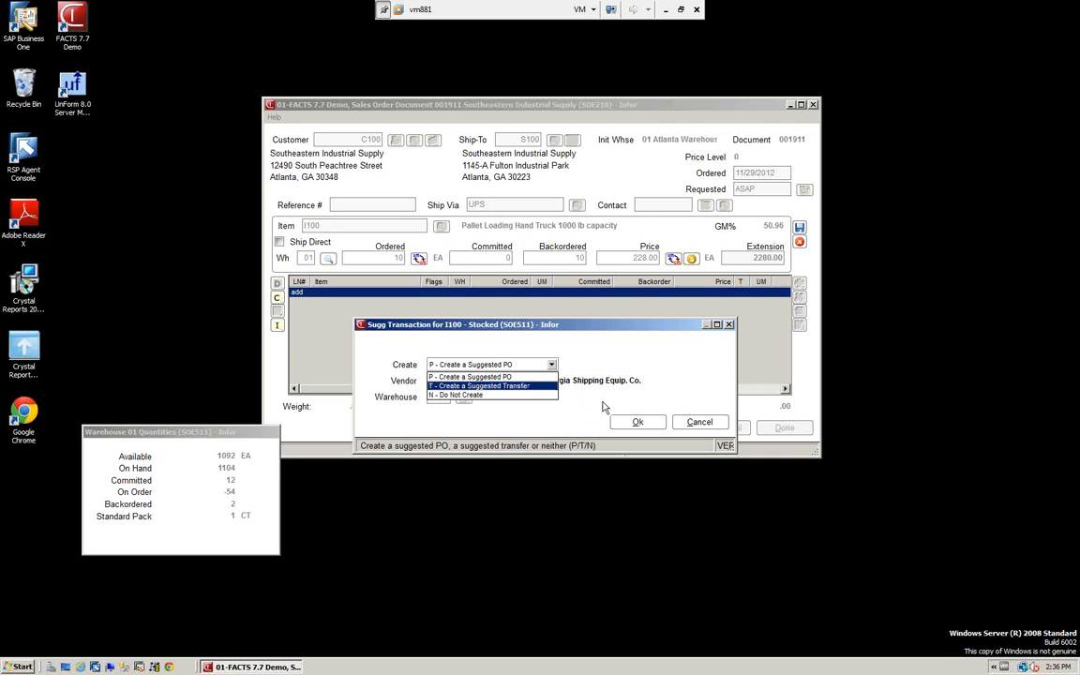
pyautogui.click(519, 377)
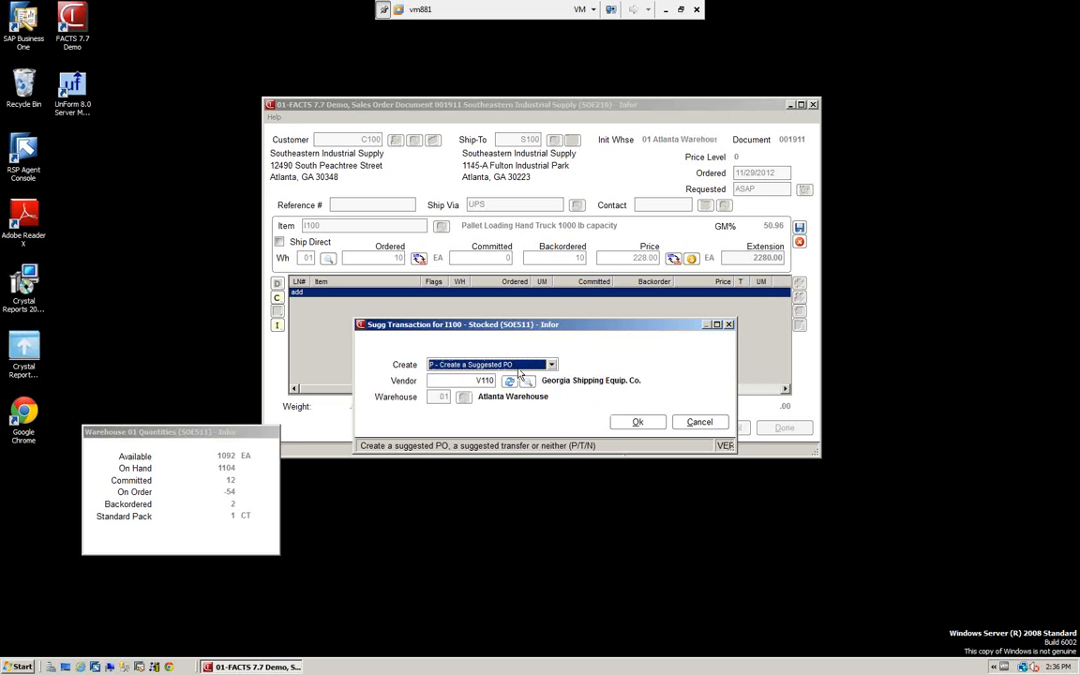
pyautogui.click(635, 422)
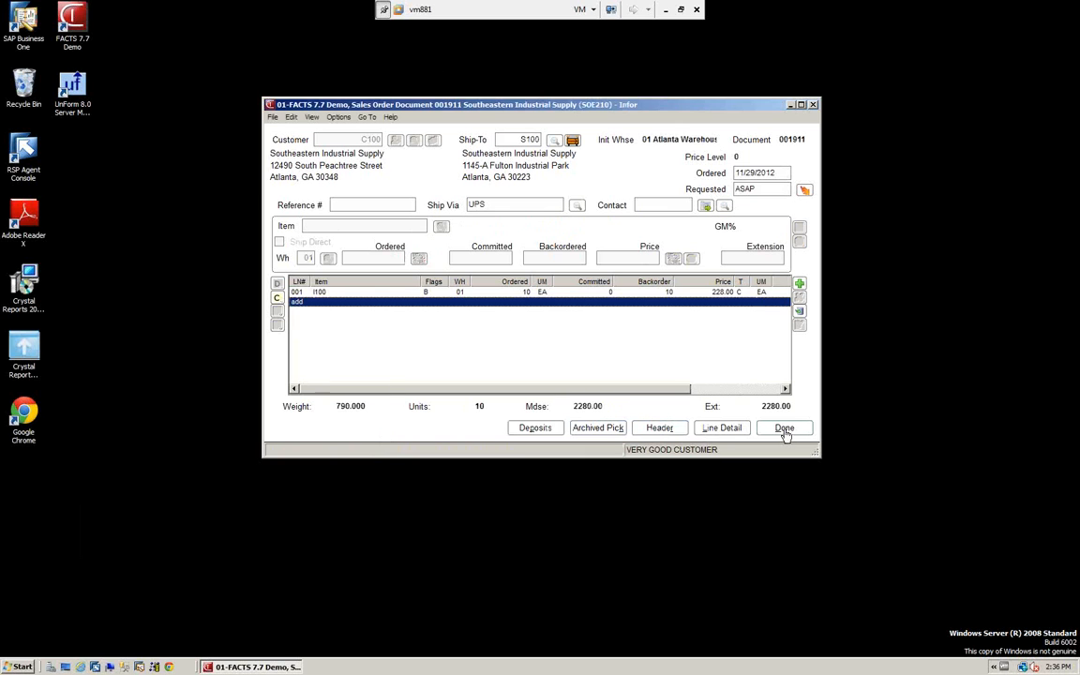
# Complete the order with the default footer and no pick ticket printed, and exit sales order entry
pyautogui.click(784, 429)
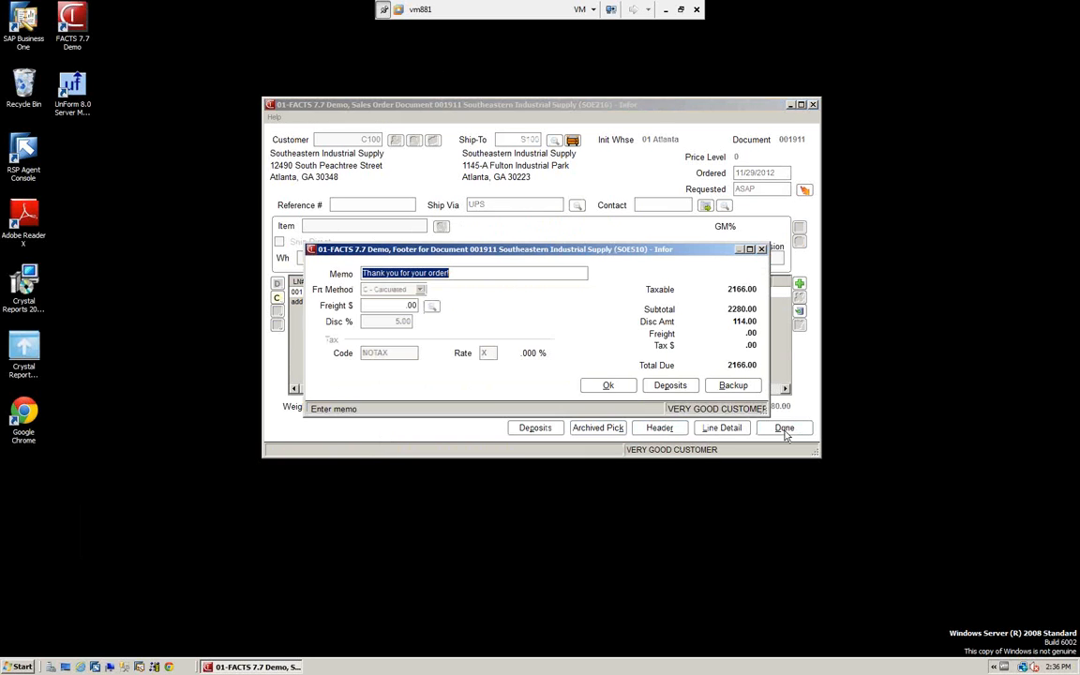
pyautogui.click(610, 388)
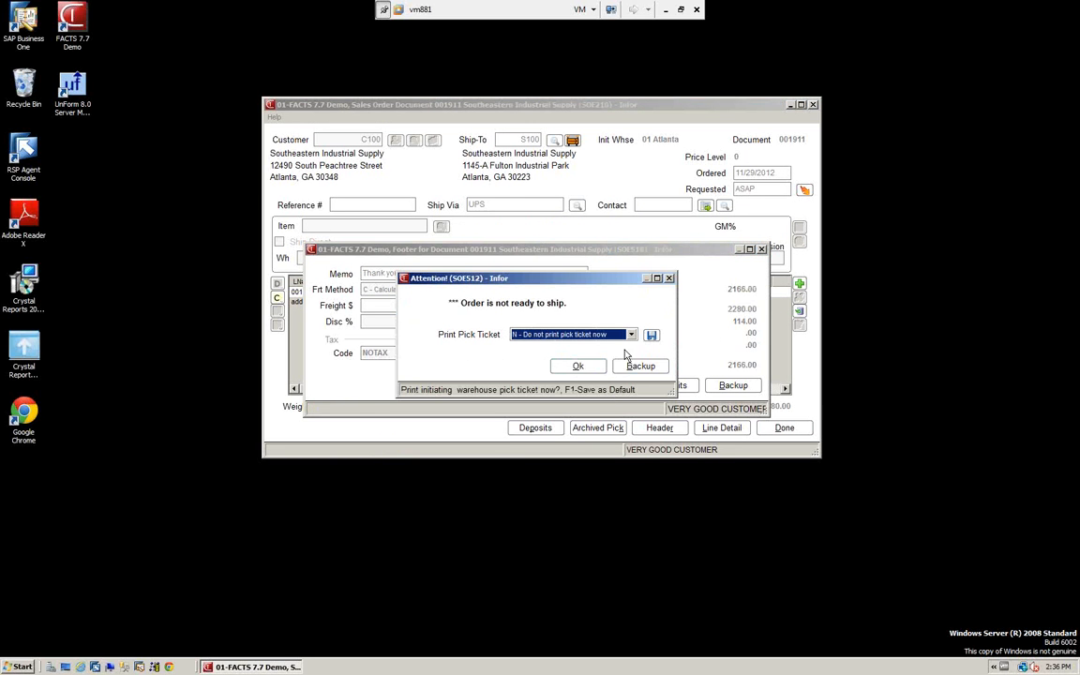
pyautogui.click(586, 368)
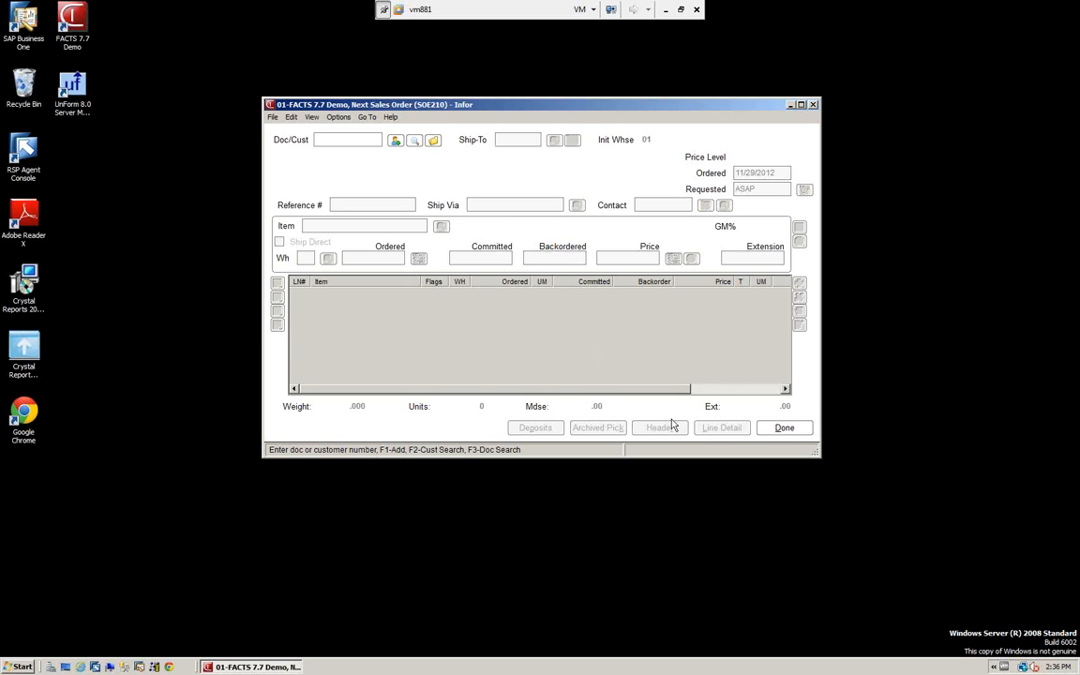
pyautogui.click(784, 429)
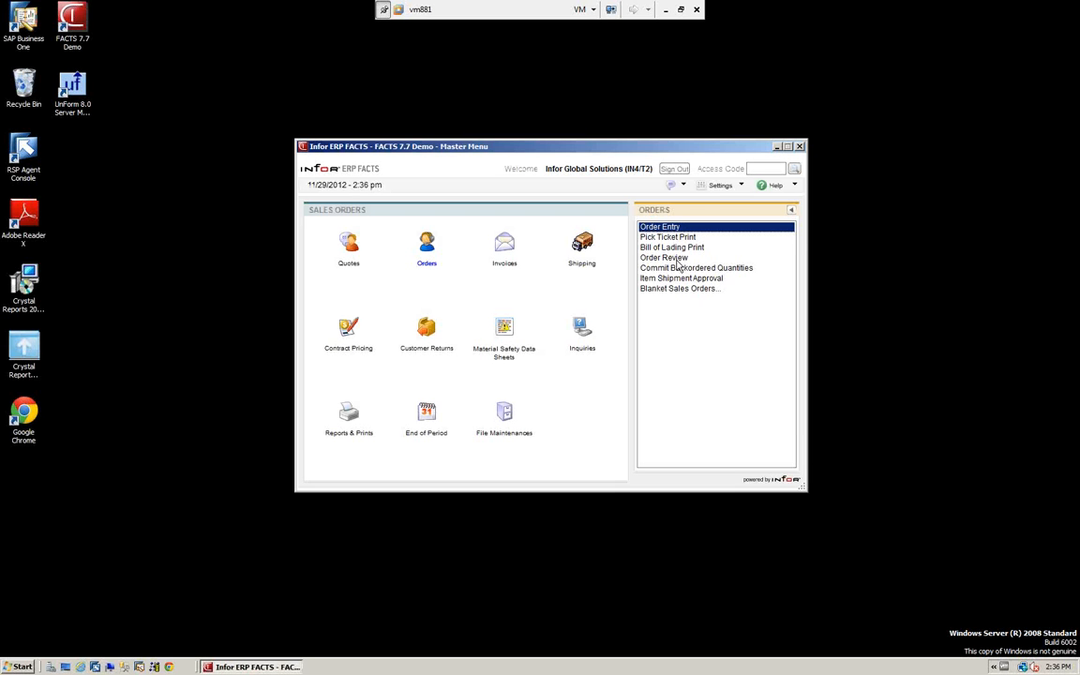